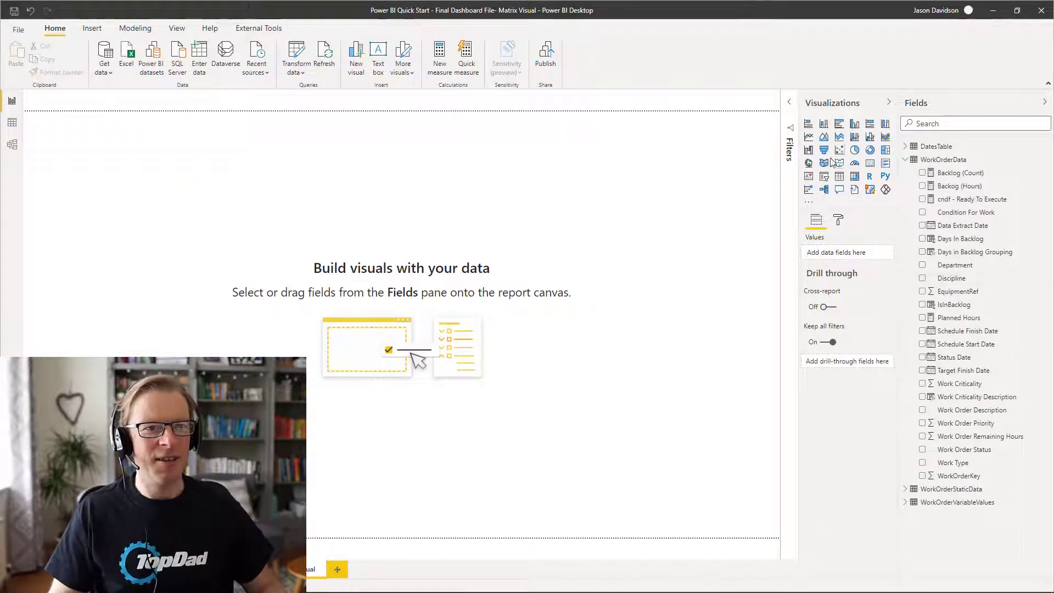
Add a Matrix visual to the report page, move it to the right half of the canvas and resize it.
click(854, 177)
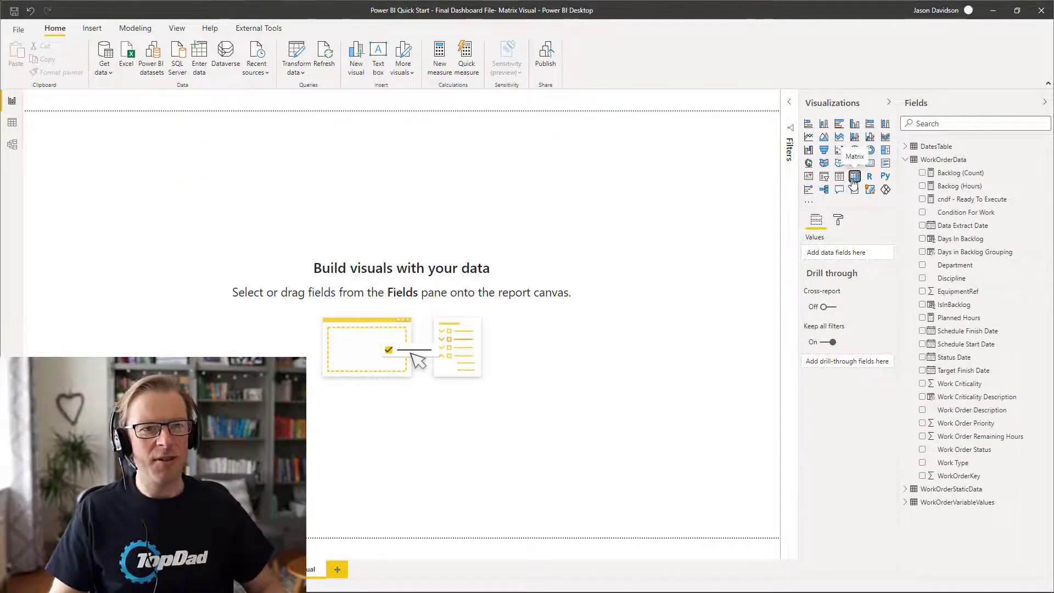
drag(121, 151, 558, 164)
drag(632, 283, 771, 363)
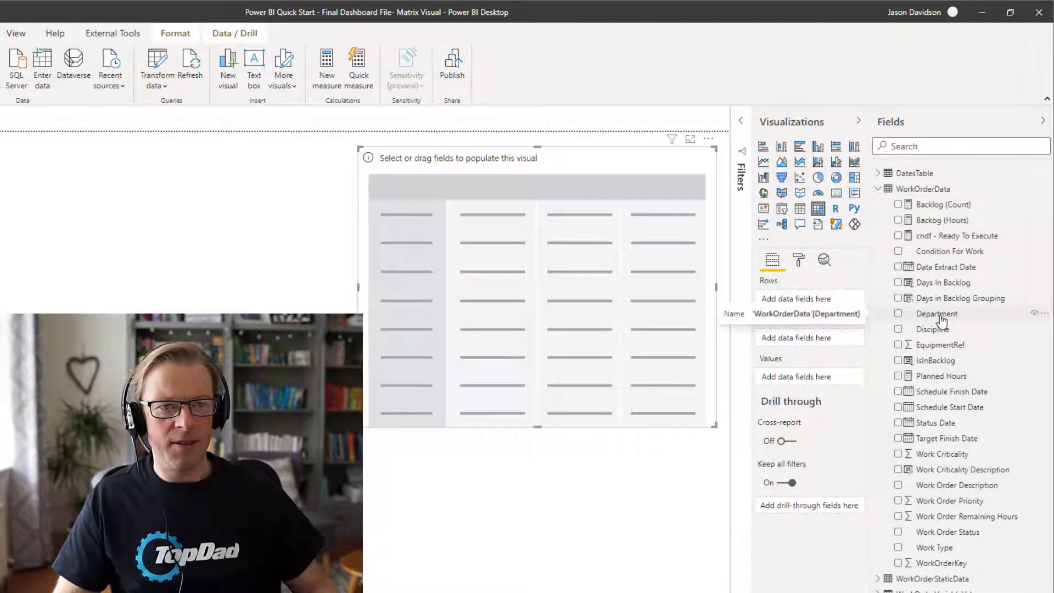
Assign Department and Discipline to the matrix rows and Work Order Status to its columns.
drag(941, 320, 824, 302)
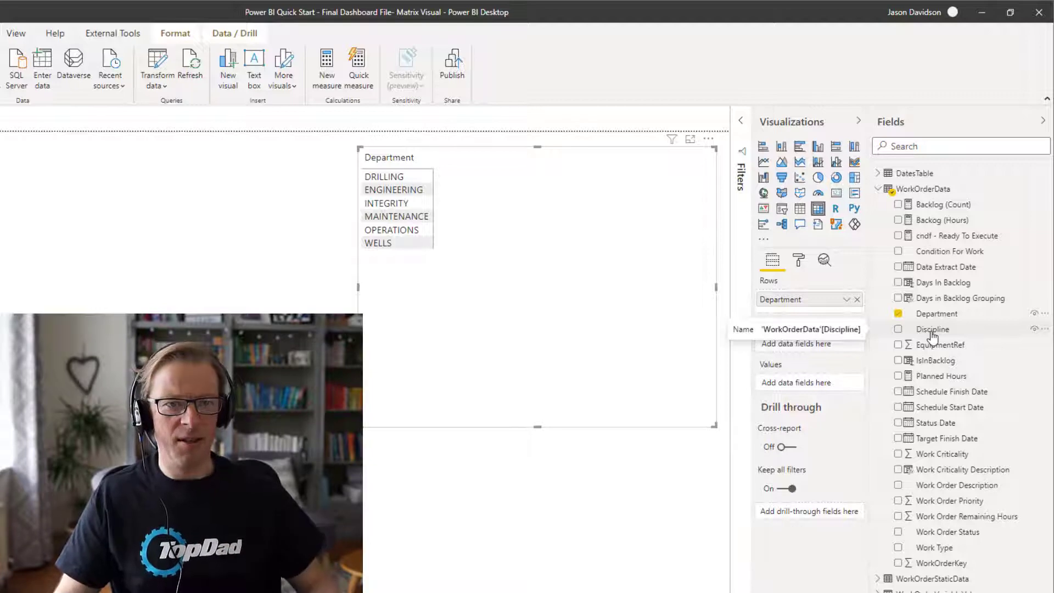
drag(931, 334, 824, 313)
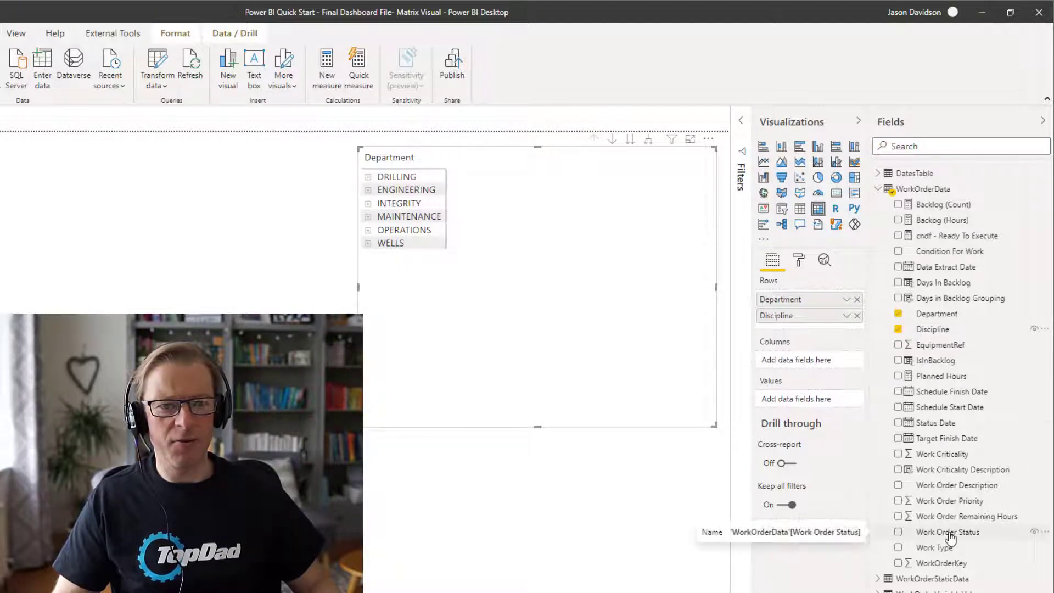
drag(950, 539, 819, 367)
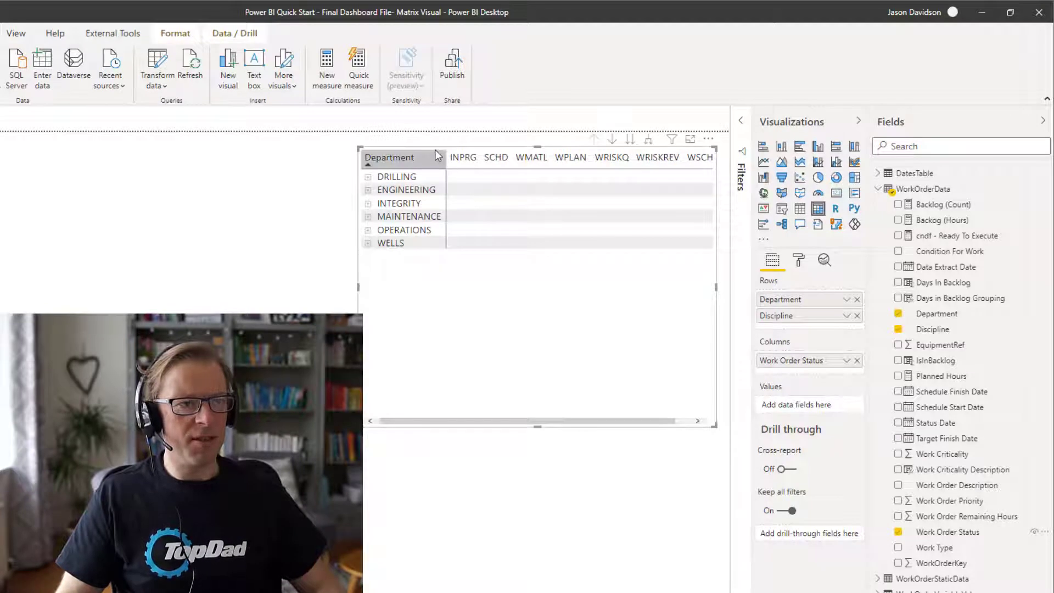
Shift the matrix left and widen it so that all work order status columns fit.
drag(437, 150, 372, 151)
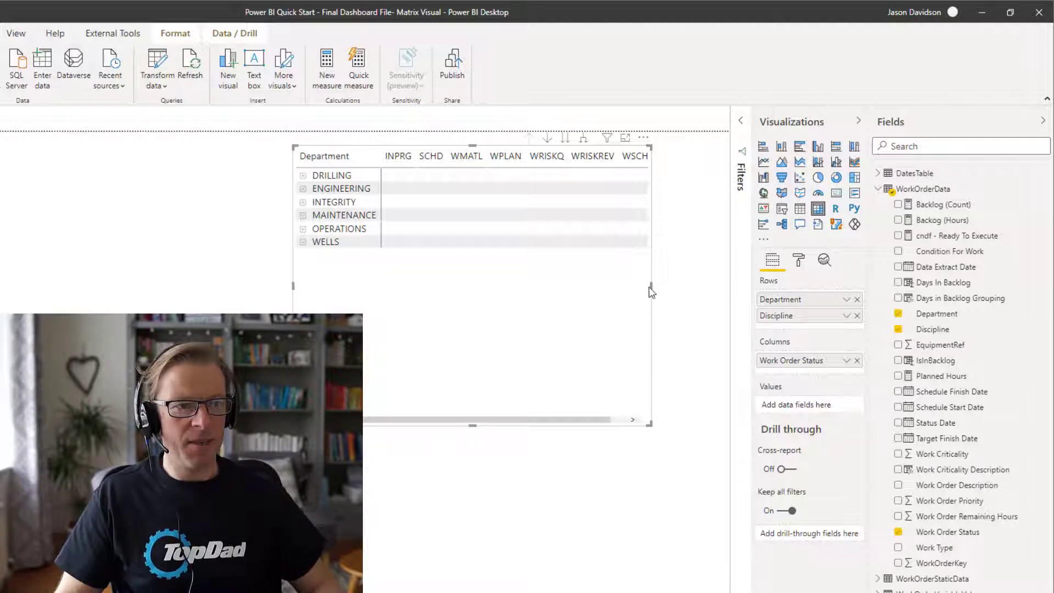
drag(653, 291, 713, 296)
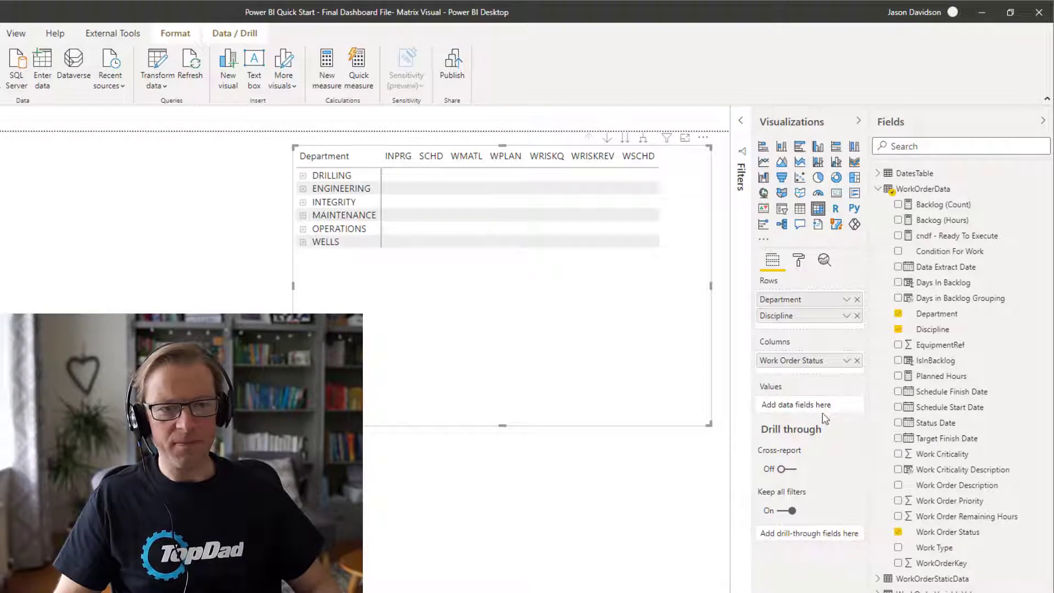
Examine the full DAX formula of the Backlog (Count) measure in WorkOrderData.
click(940, 220)
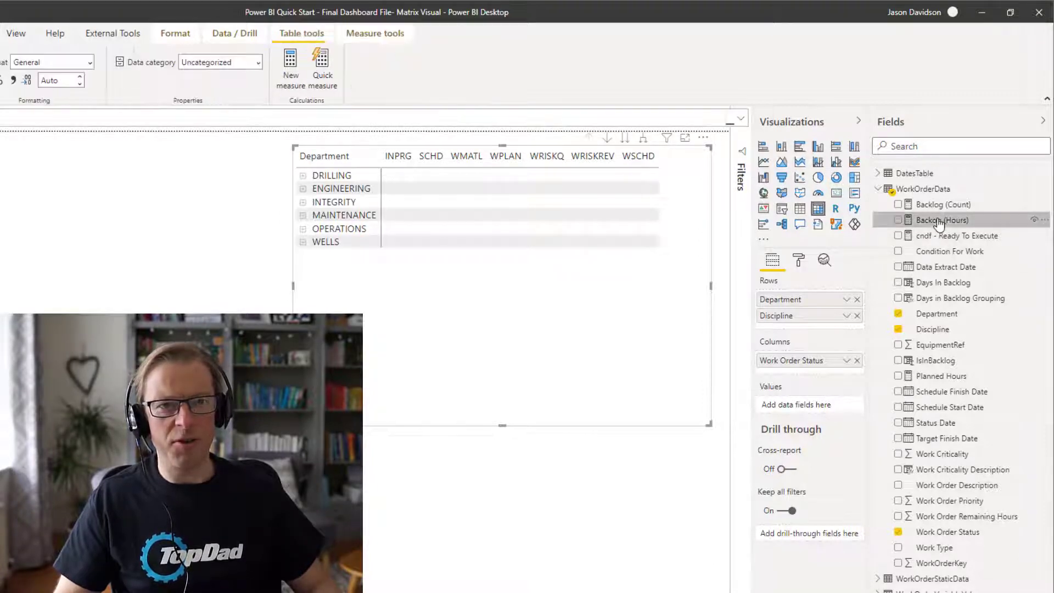
click(938, 206)
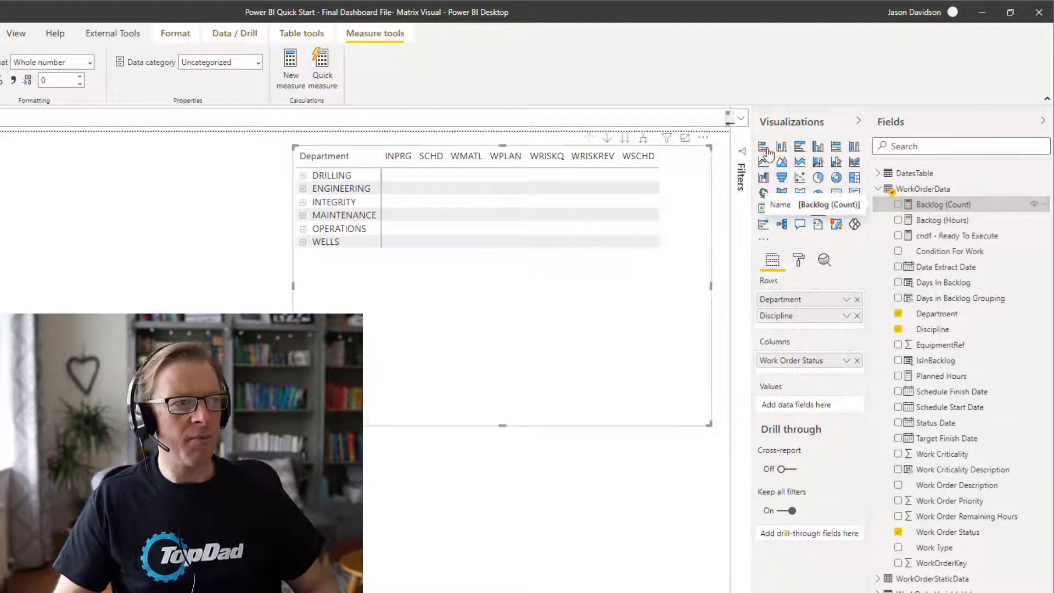
click(742, 120)
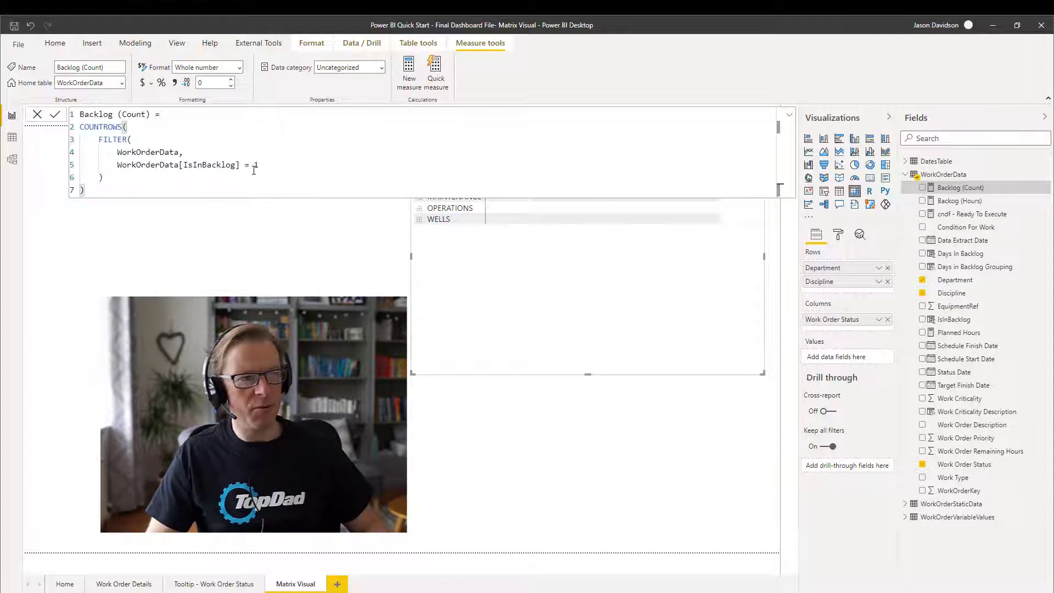
click(790, 116)
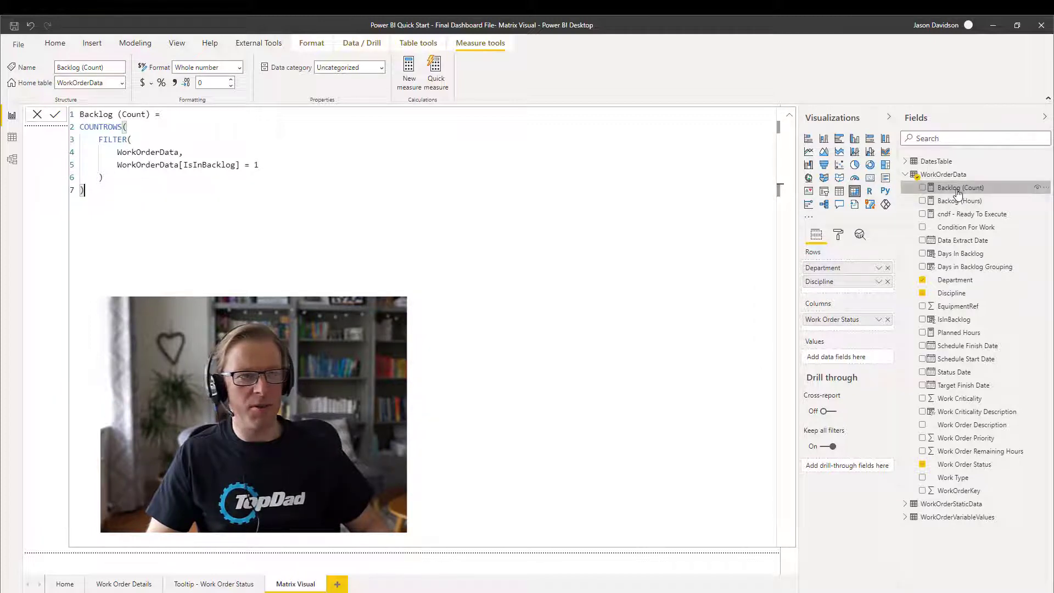
click(790, 115)
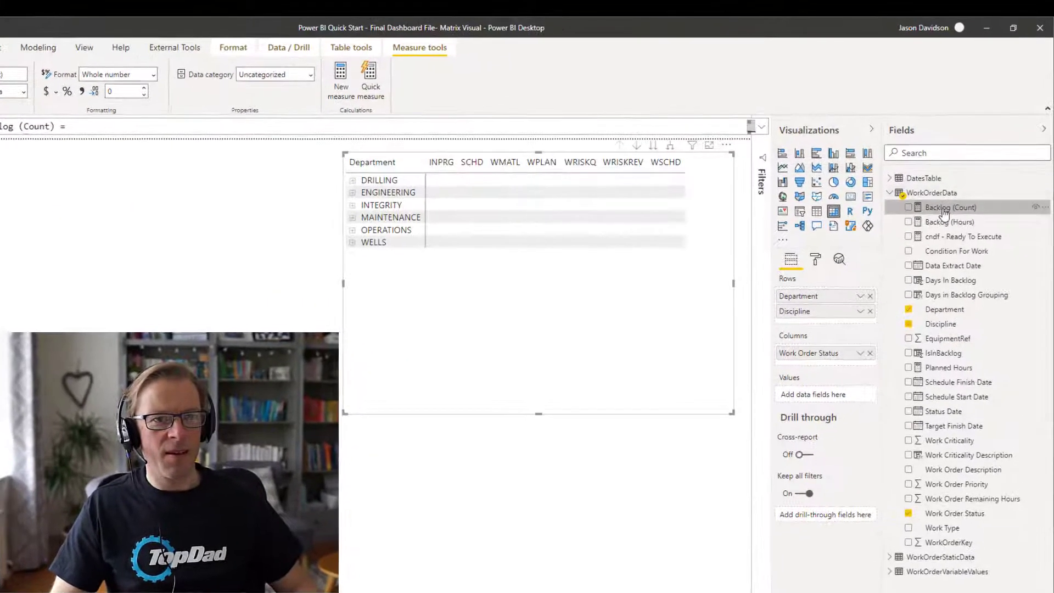
Add Backlog (Count) as the matrix values and expand the DRILLING department to its disciplines.
drag(945, 213, 818, 399)
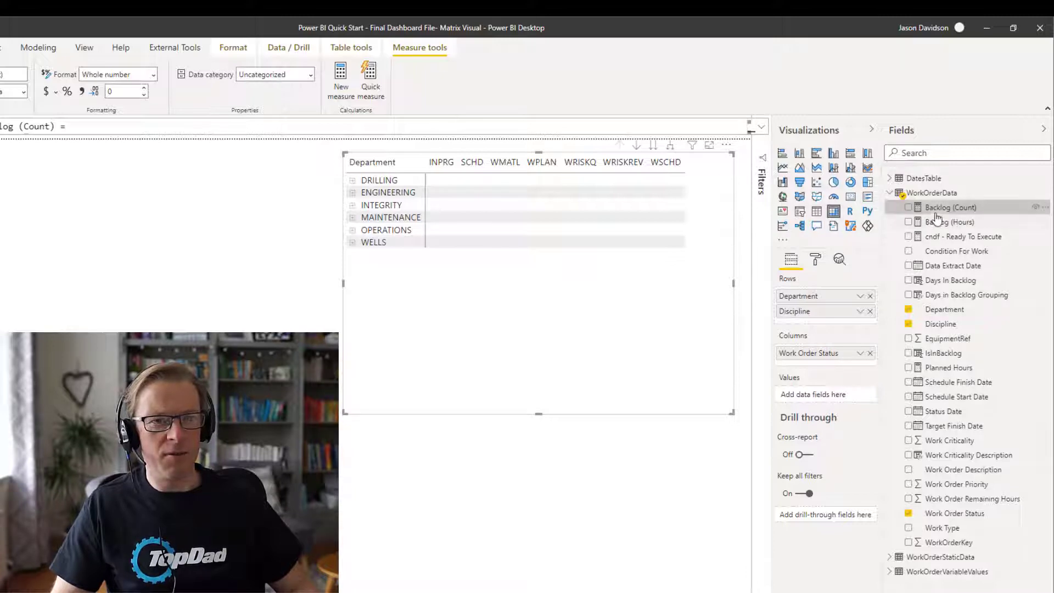
drag(946, 208, 830, 391)
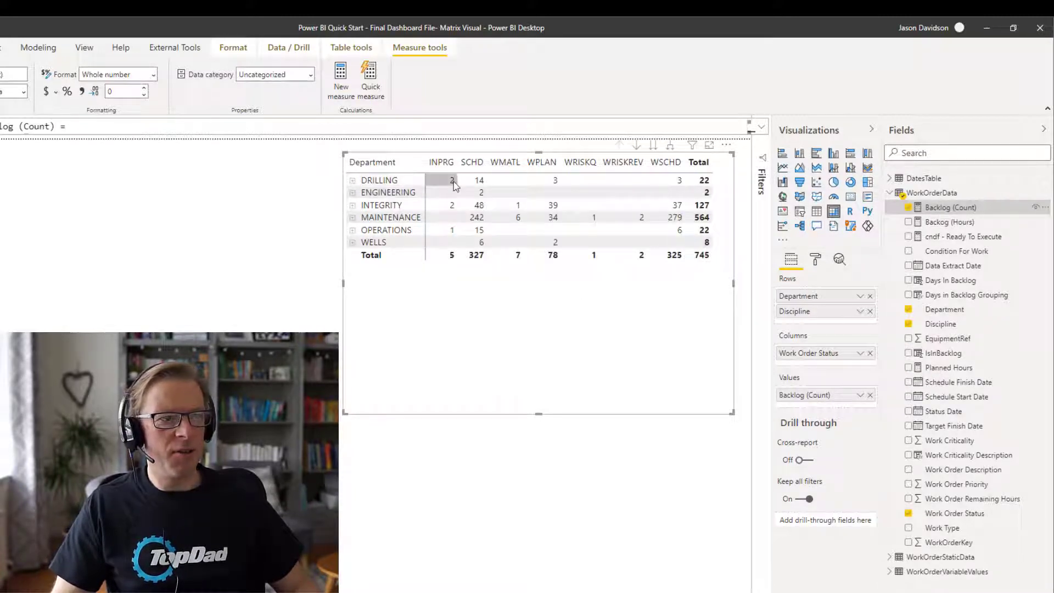
click(352, 181)
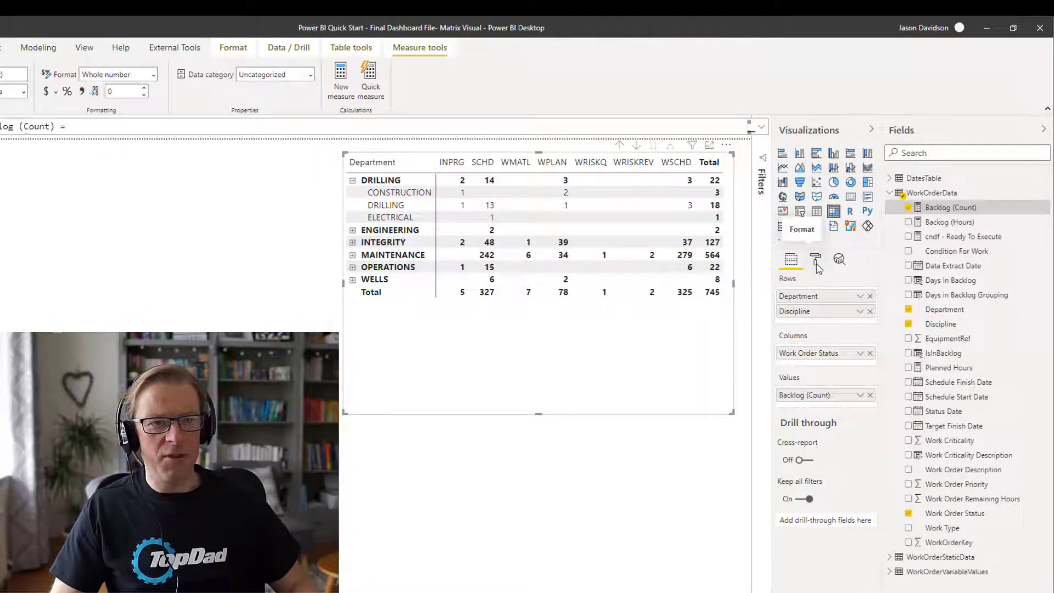
Review the matrix's general format settings for position, size, layer order and alt text.
click(817, 263)
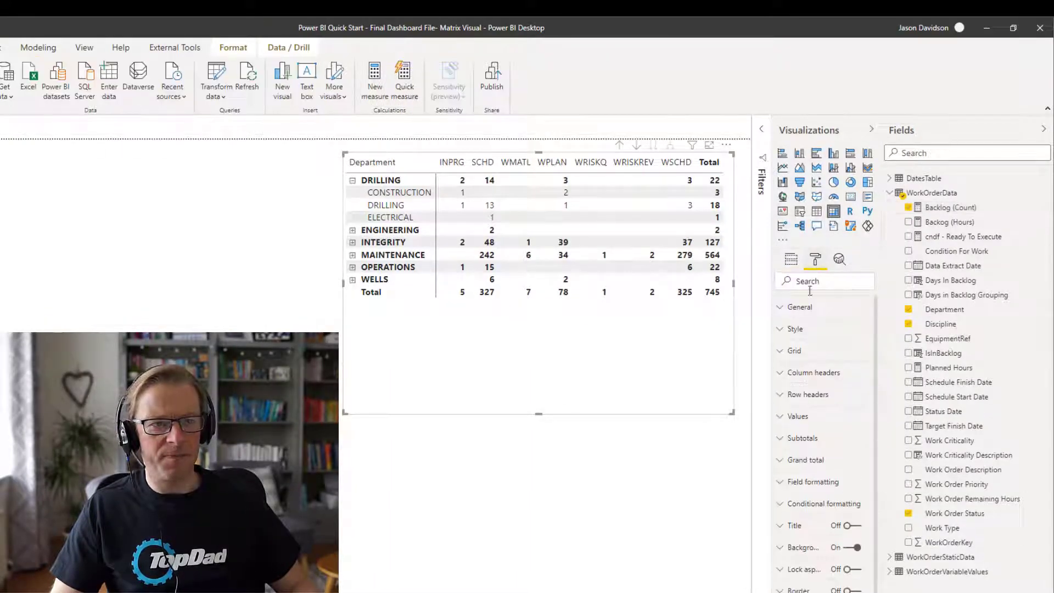
click(800, 307)
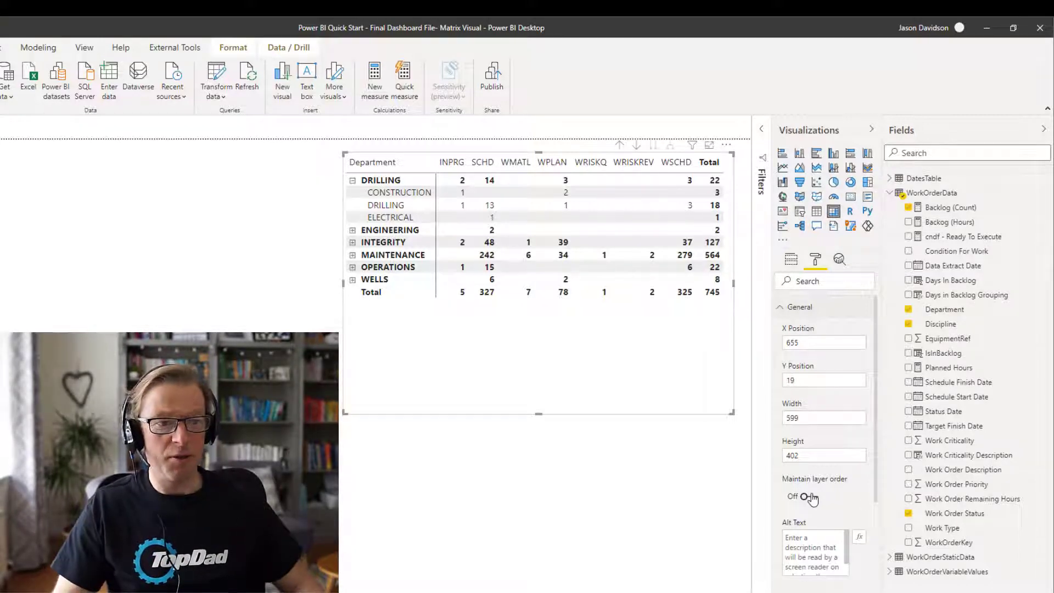
click(781, 310)
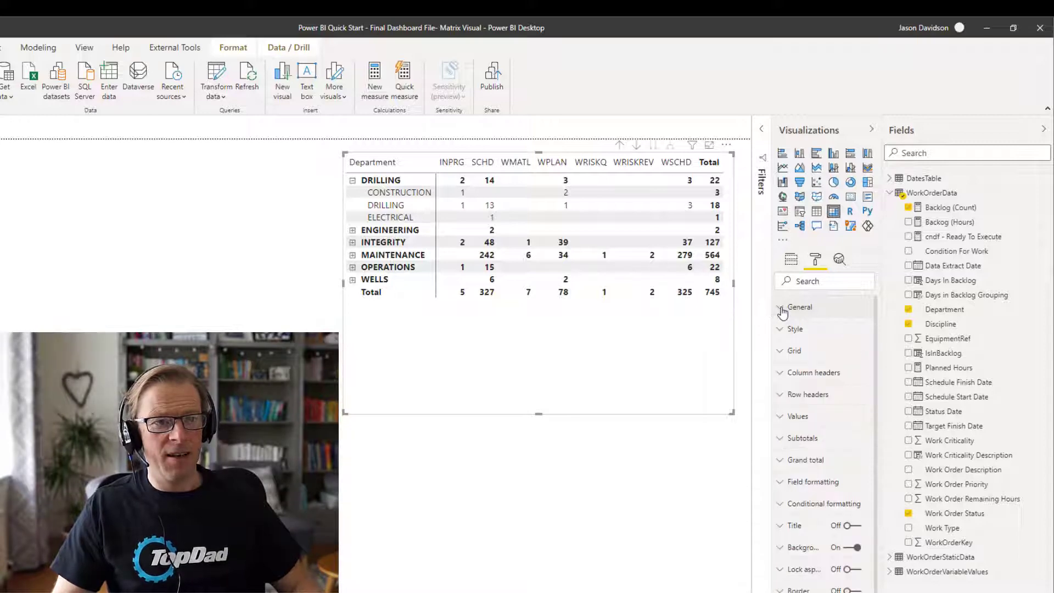
click(783, 311)
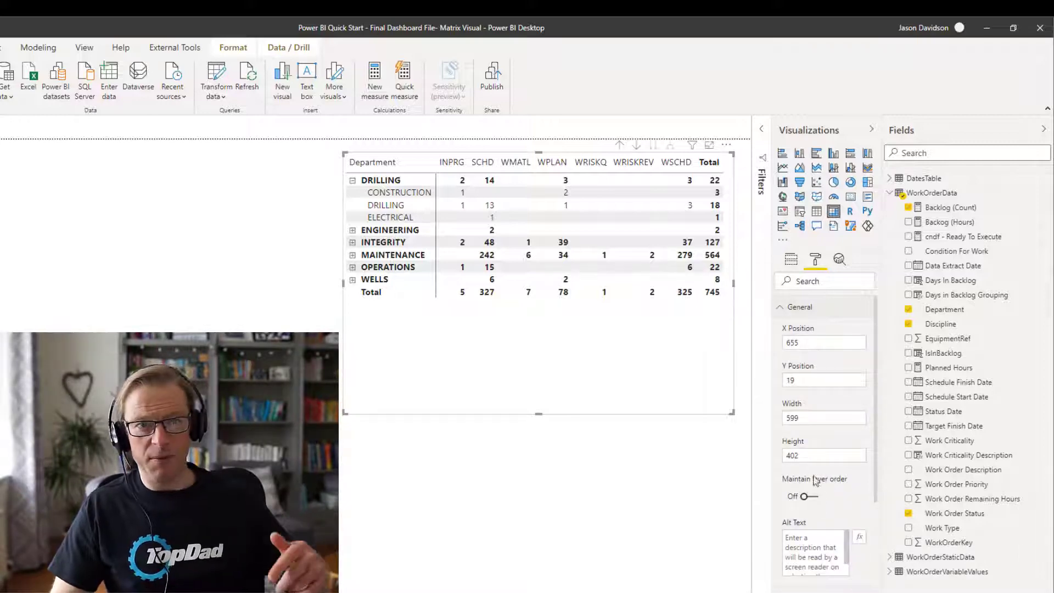
click(782, 312)
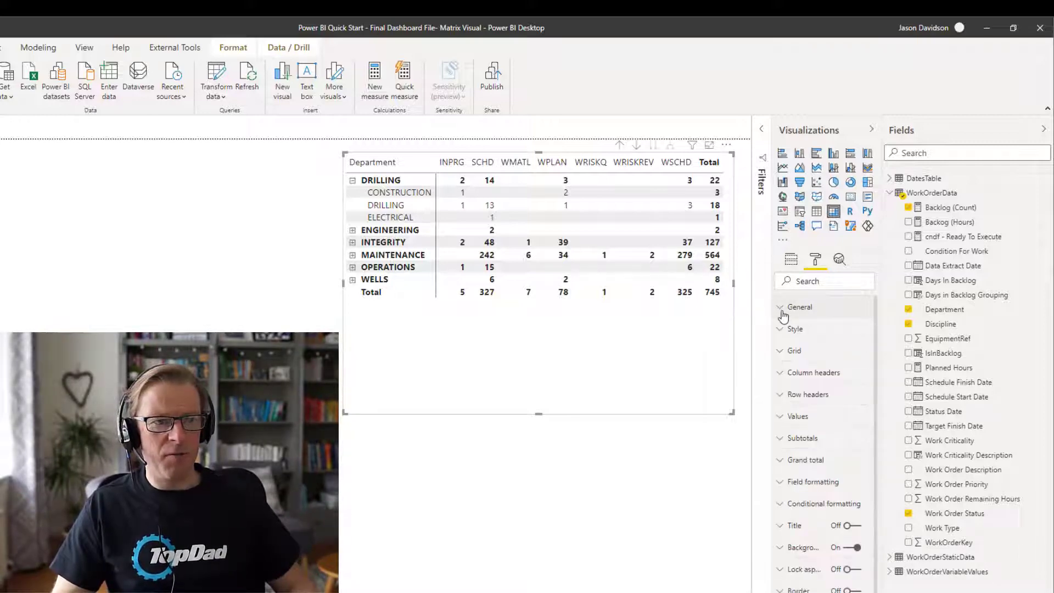
Apply the Minimal style to the matrix.
click(794, 330)
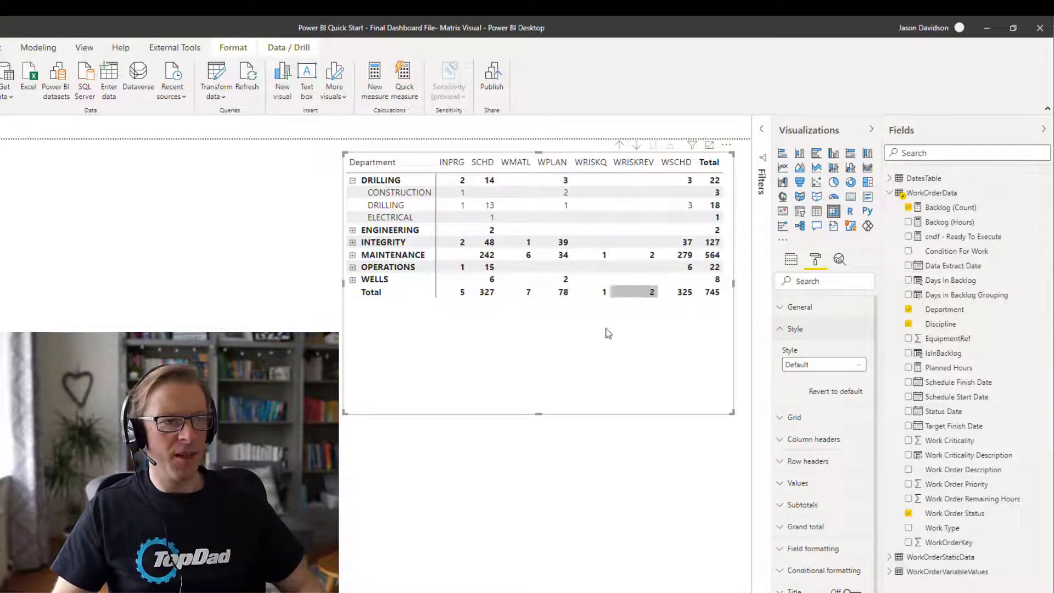
click(833, 372)
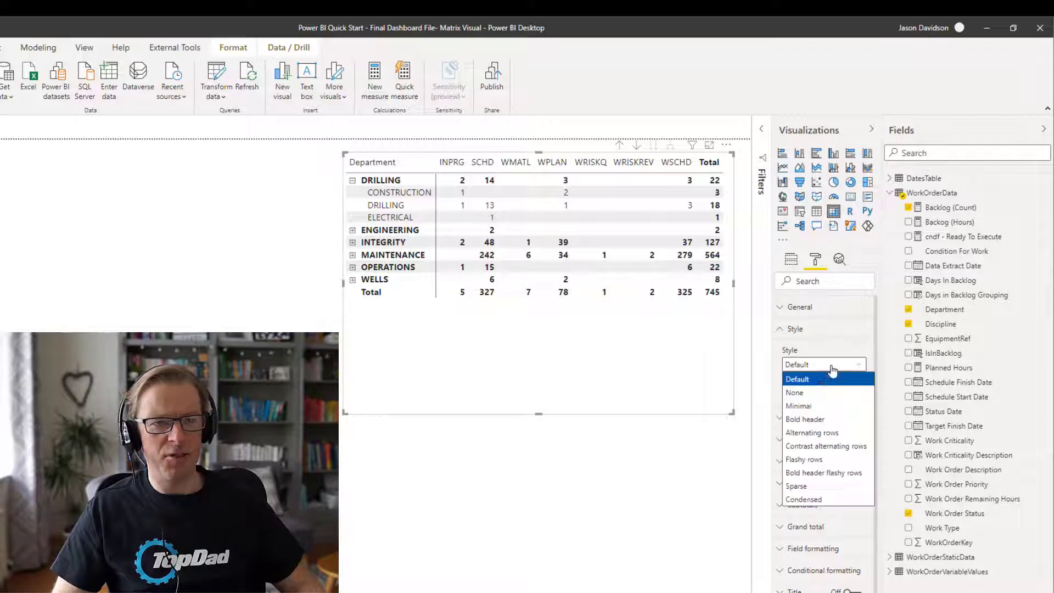
click(812, 407)
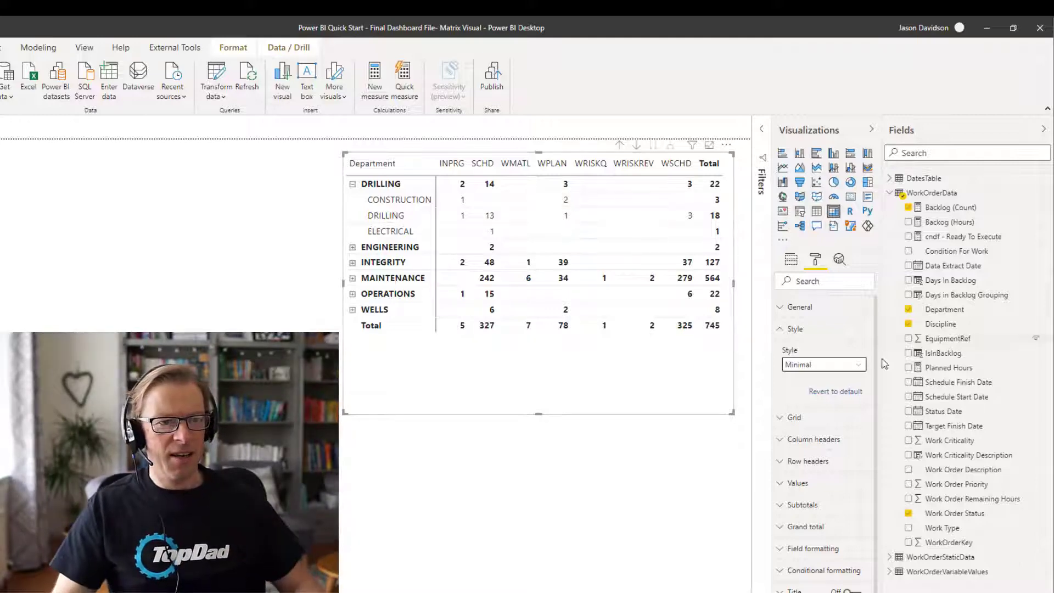
Try the Bold header and Bold header flashy rows styles on the matrix and return it to Minimal.
click(831, 365)
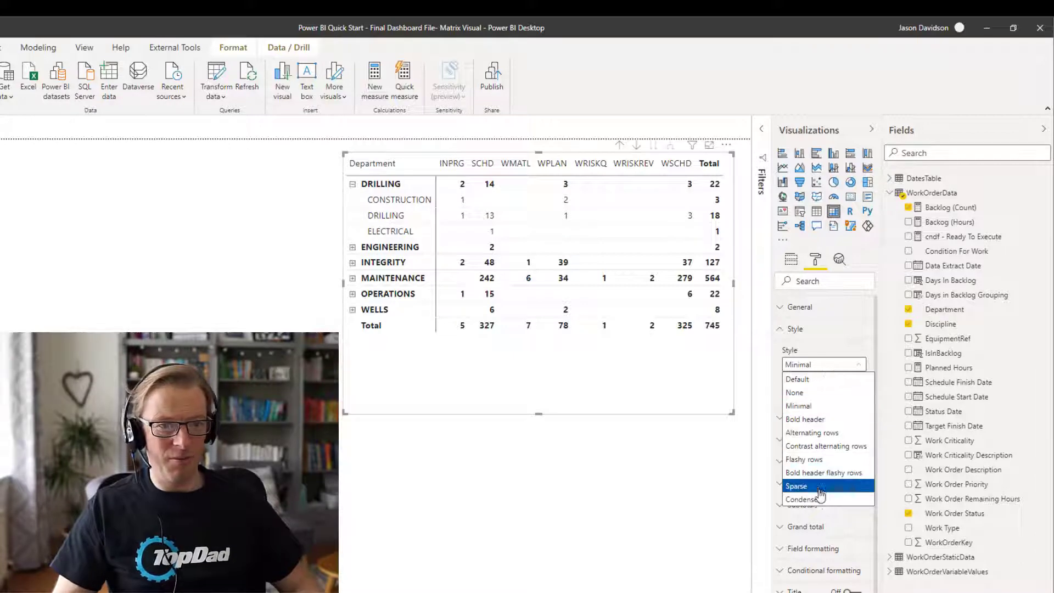
click(819, 421)
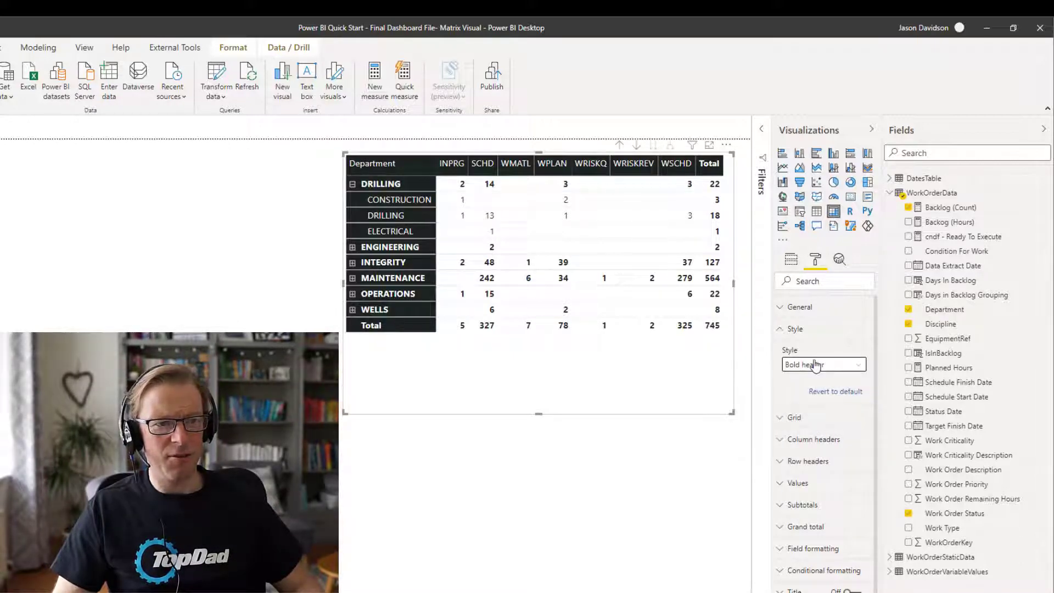
click(816, 366)
click(823, 472)
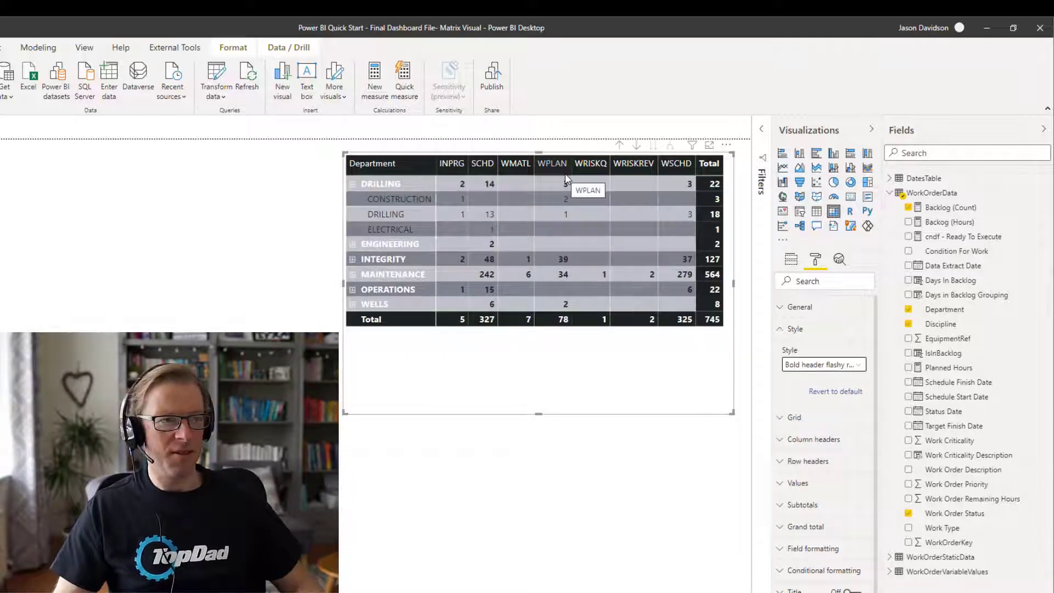
click(821, 369)
click(821, 405)
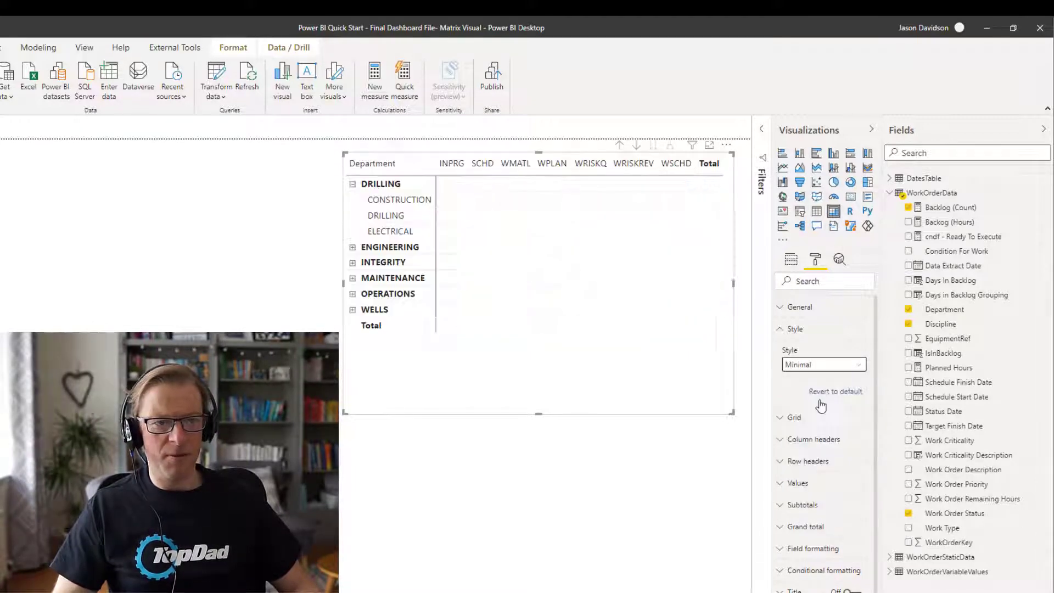
Try the vertical grid in the matrix's grid formatting and turn it back off.
click(339, 195)
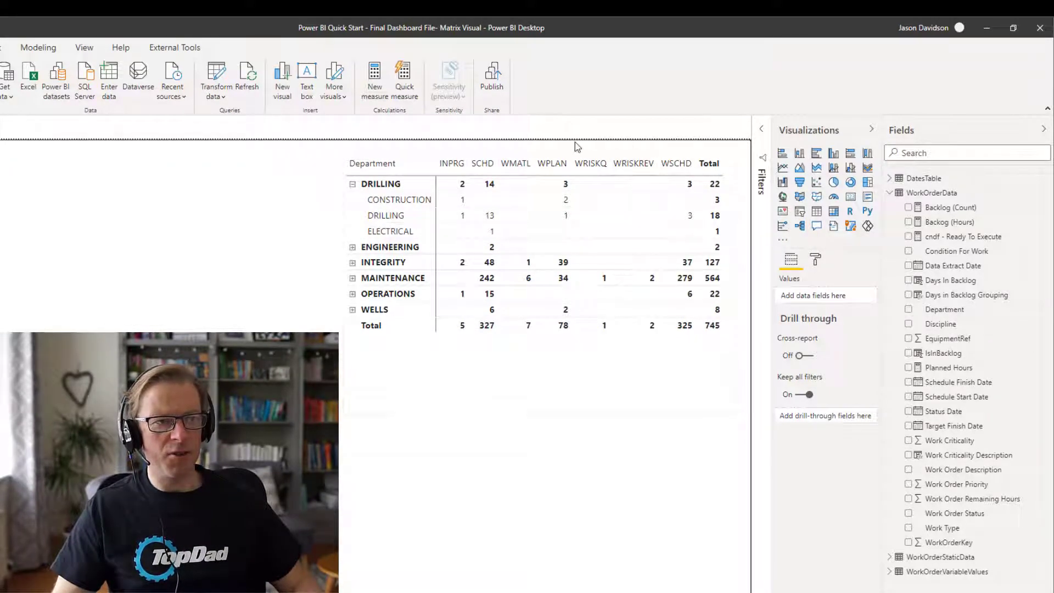
click(734, 207)
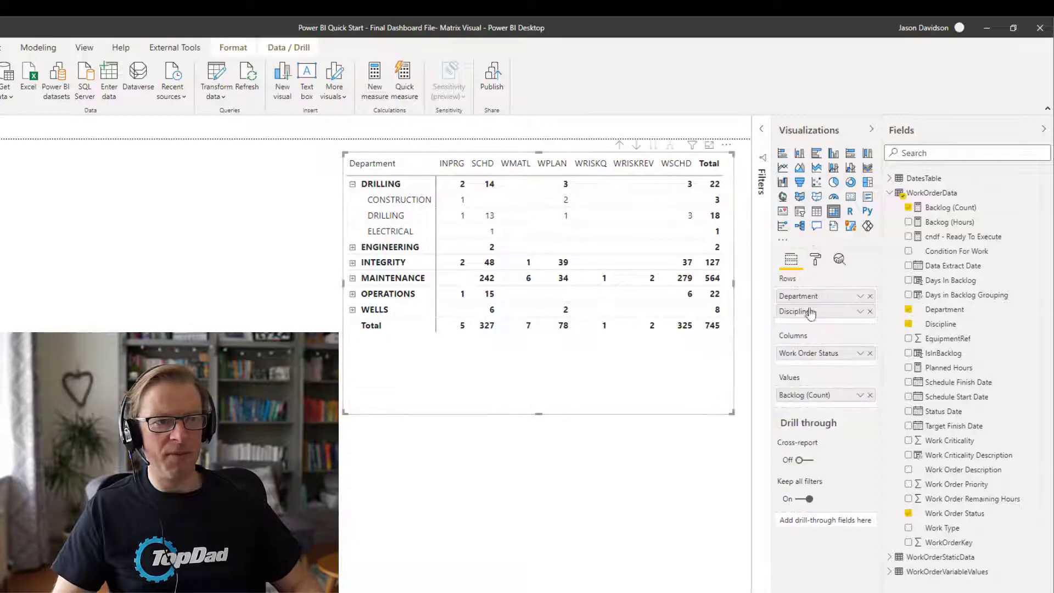
click(816, 261)
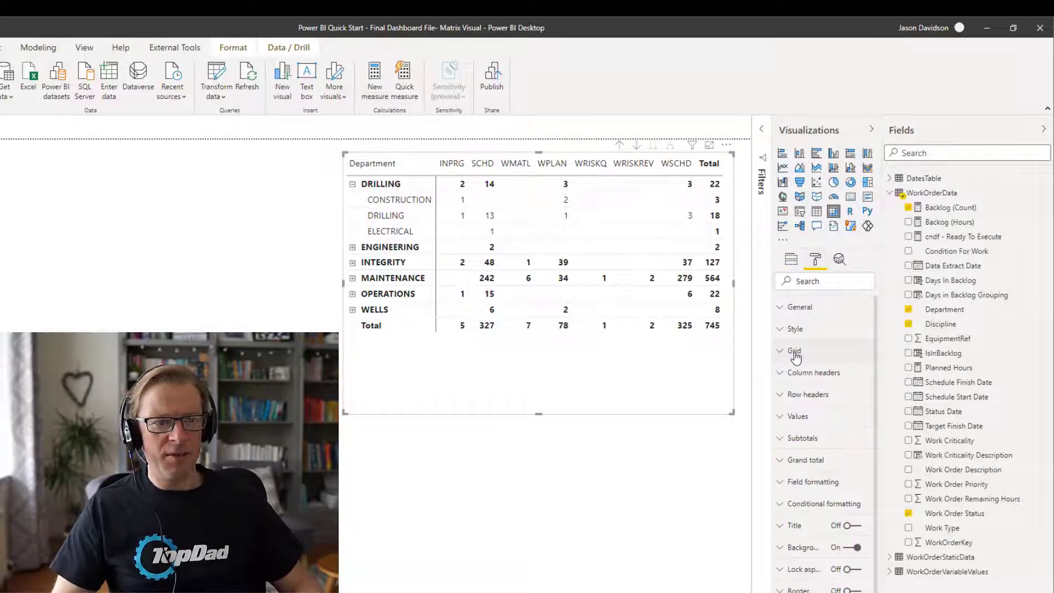
click(795, 352)
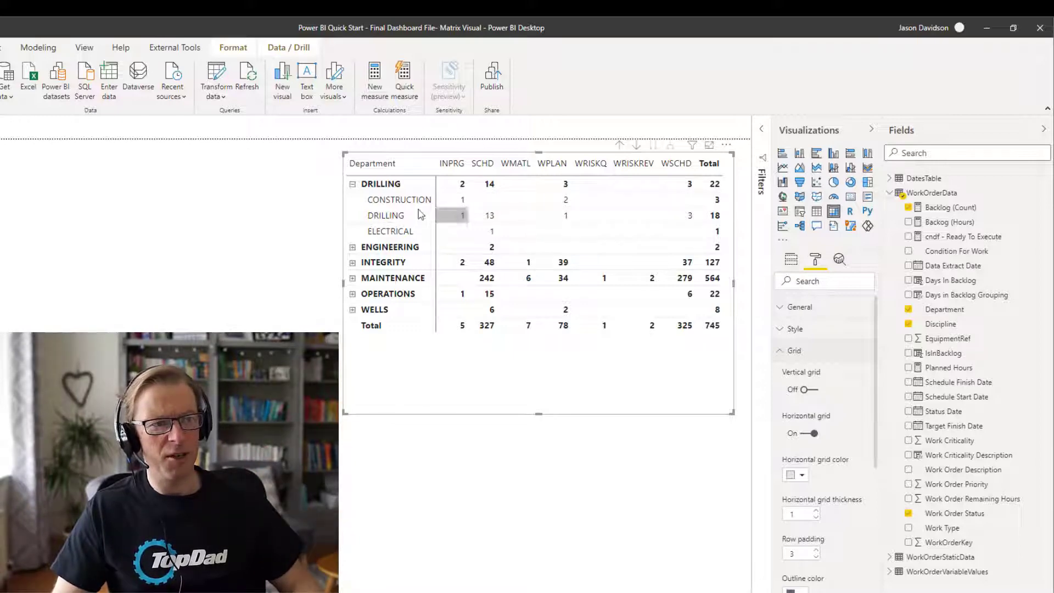
click(805, 391)
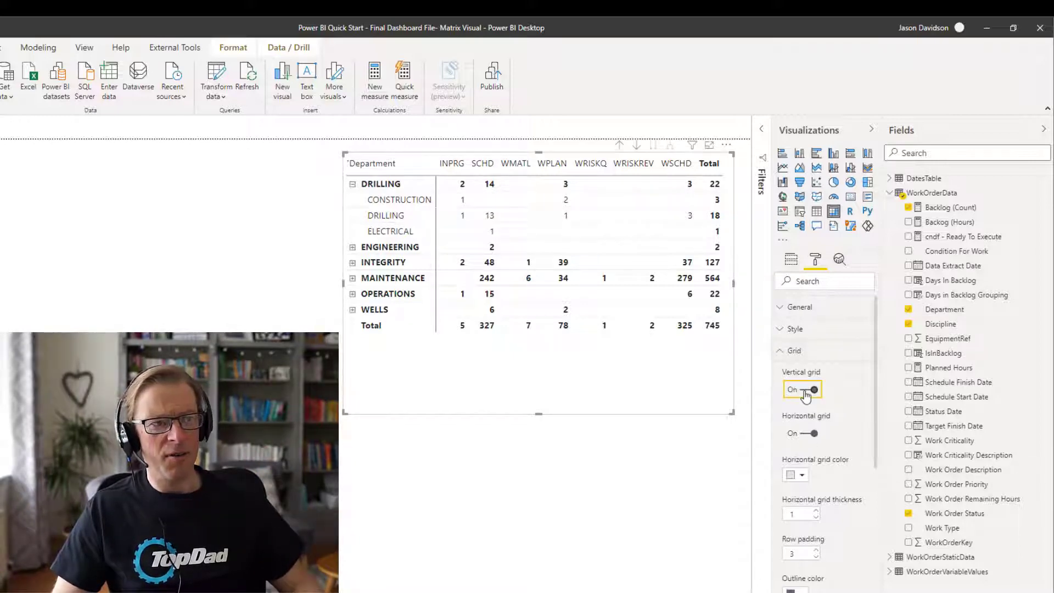
click(812, 393)
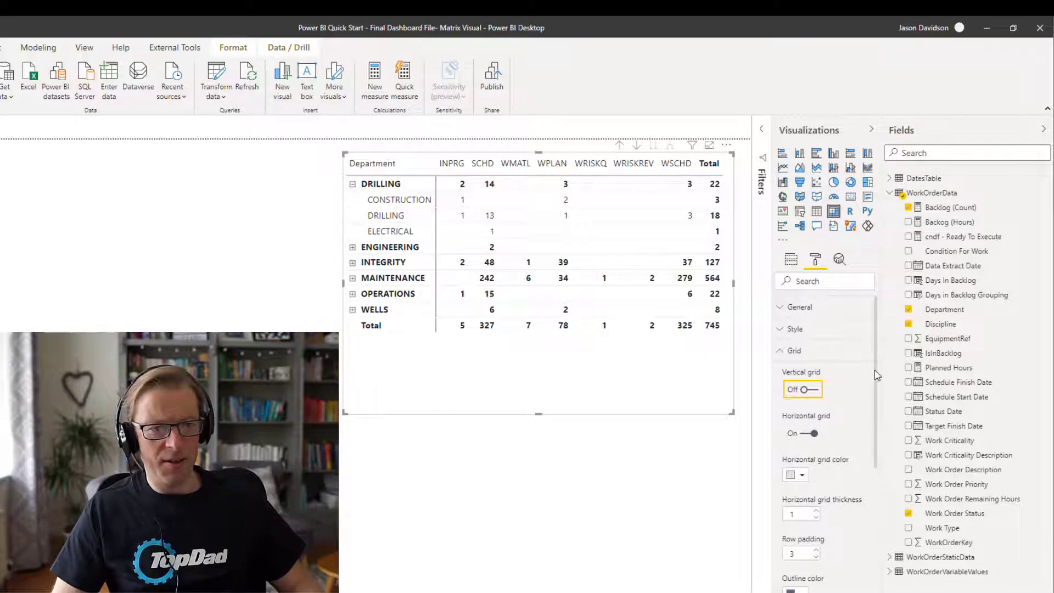
Set the row padding of the matrix grid to 3.
drag(876, 370, 885, 425)
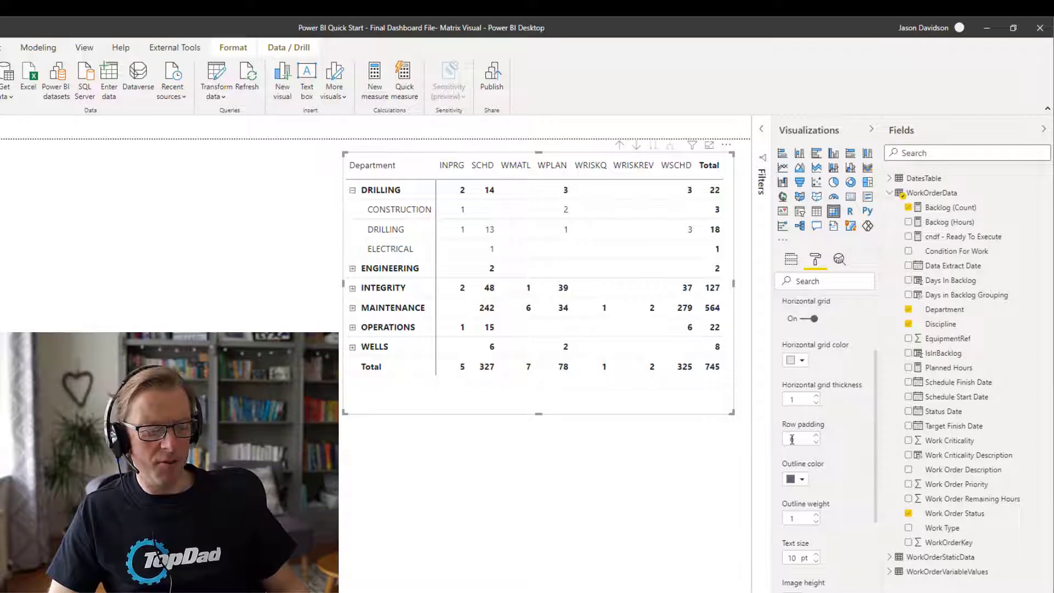
key(BackSpace)
text(3)
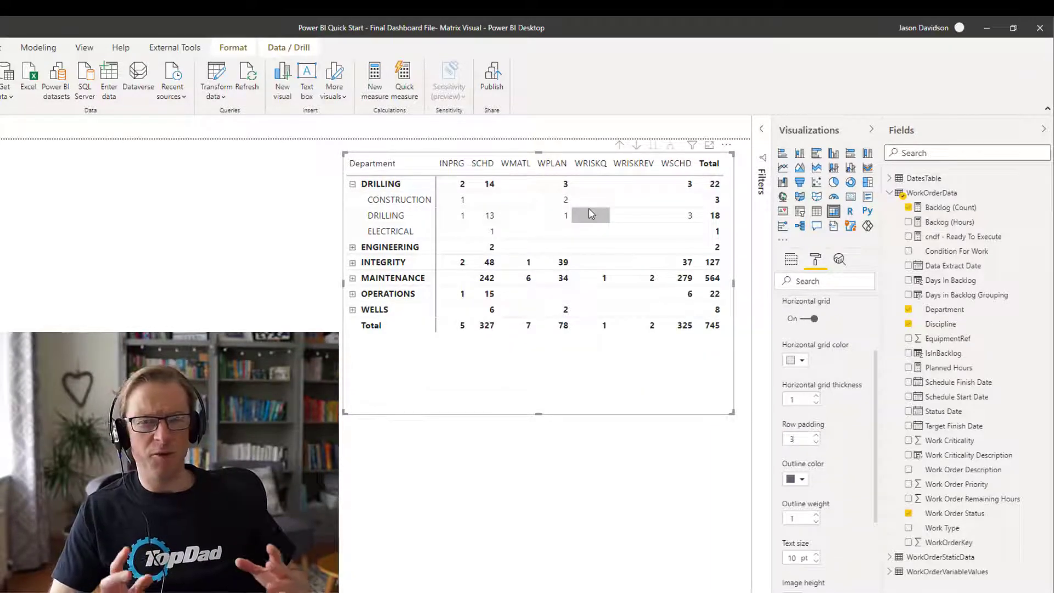
Change the outline color in the matrix's grid formatting to the bright blue from the recent colors.
click(802, 481)
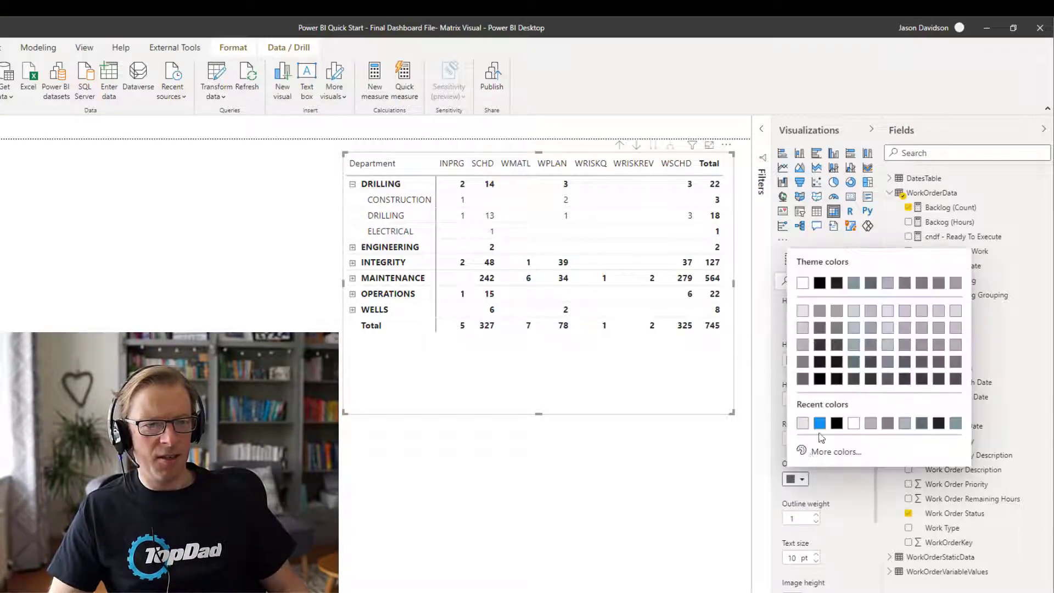
click(820, 424)
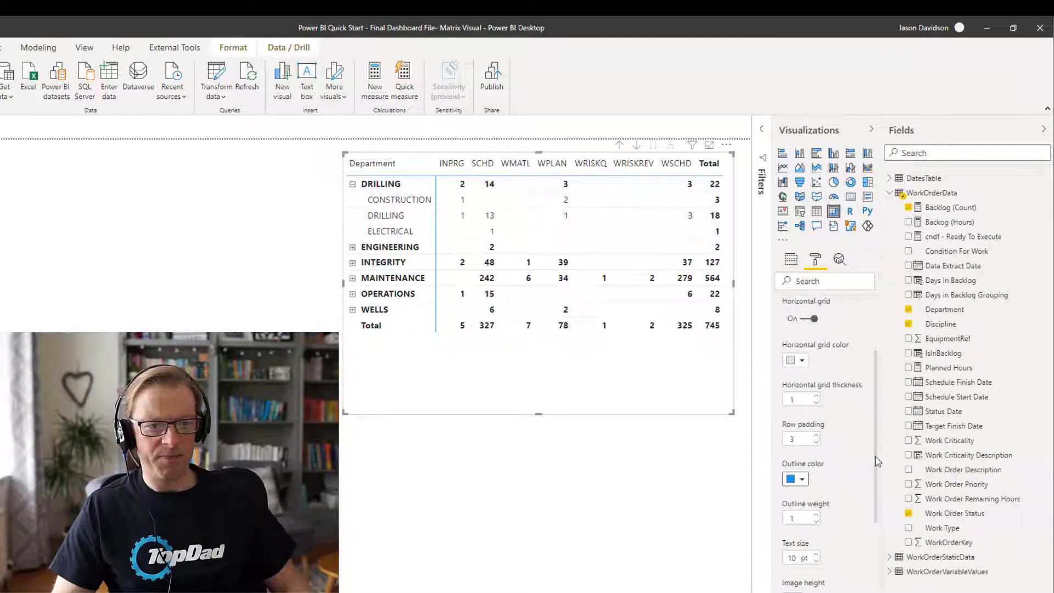
scroll(877, 461, up, 2)
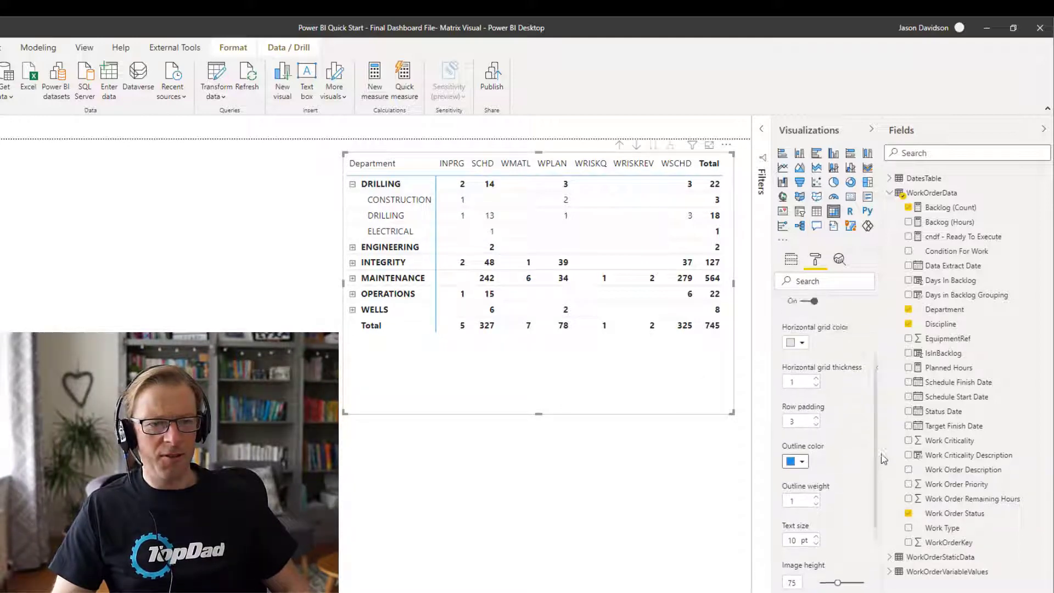
click(785, 332)
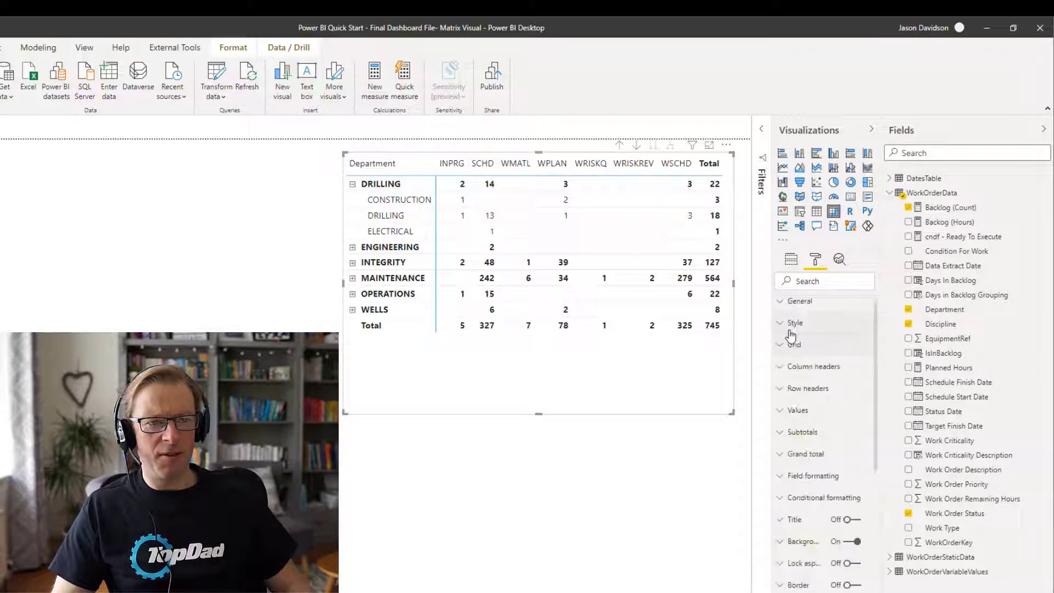
Try the Frame, Top only and None outlines on the column headers and return the outline to Bottom only.
click(802, 369)
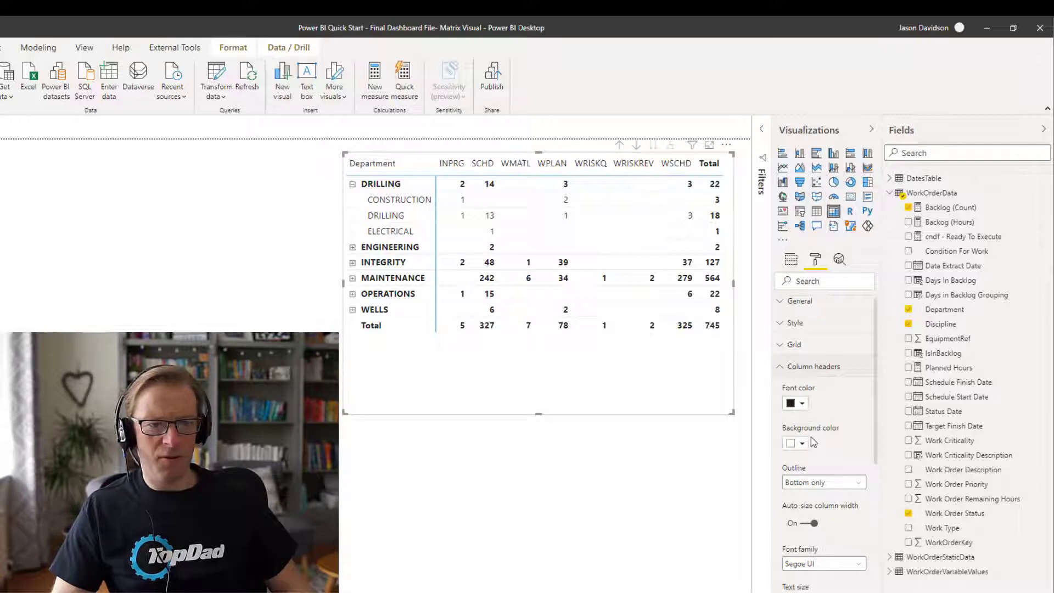
click(807, 485)
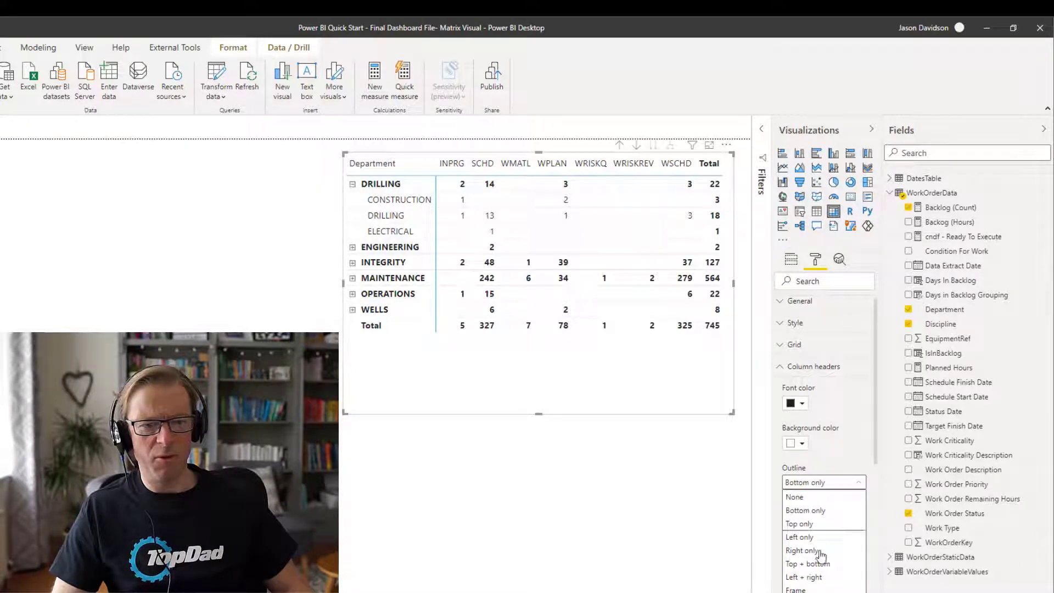
click(802, 590)
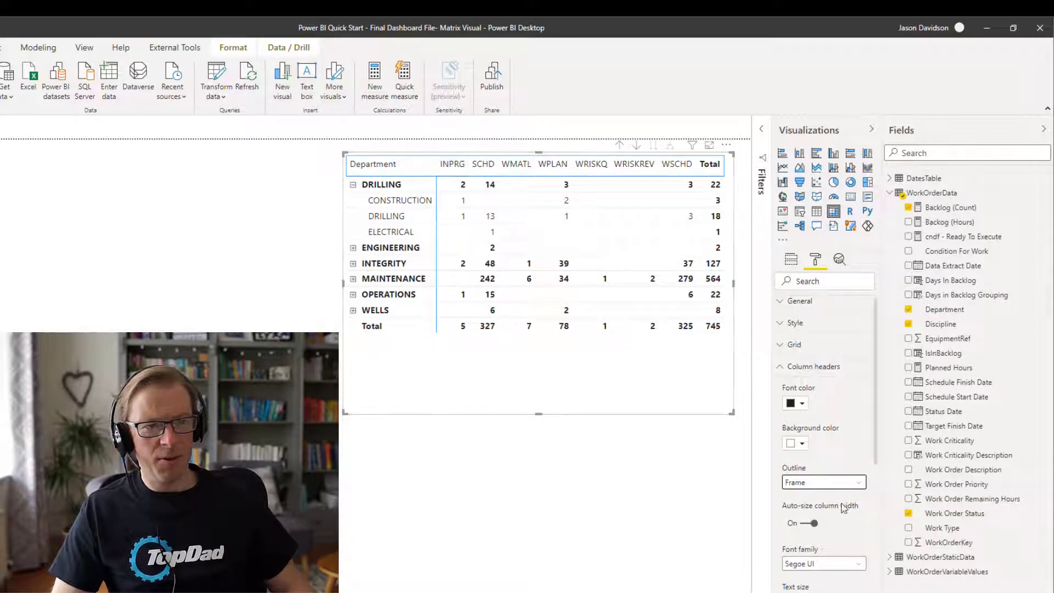
click(861, 483)
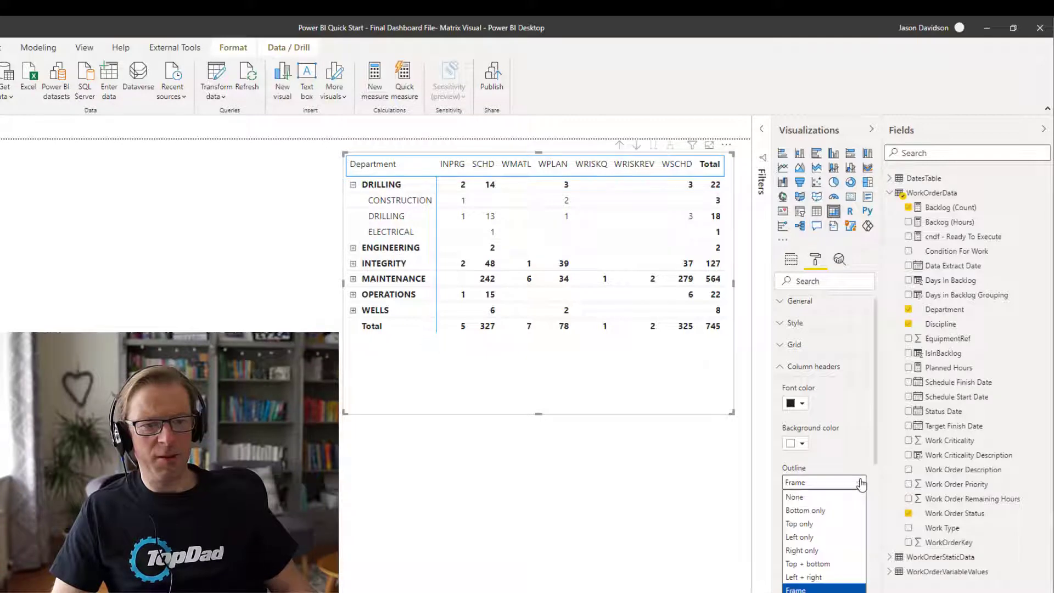
click(845, 532)
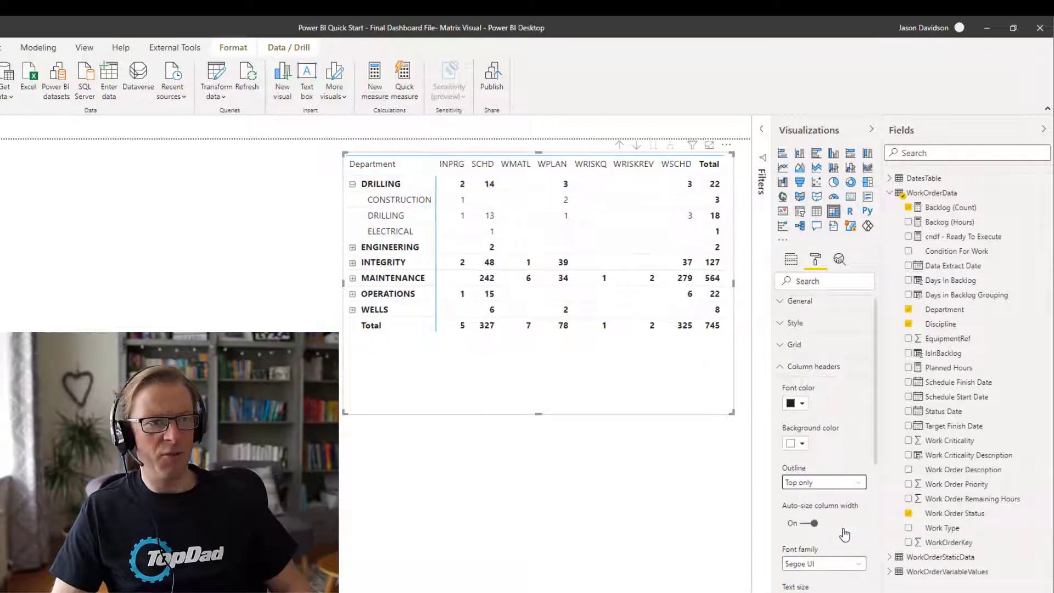
click(861, 483)
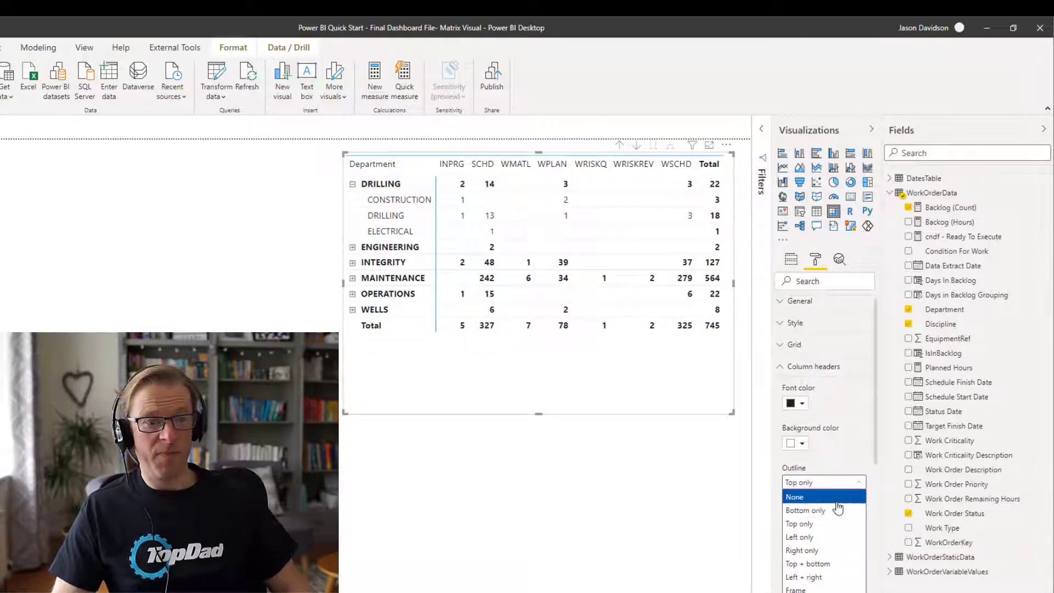
click(842, 497)
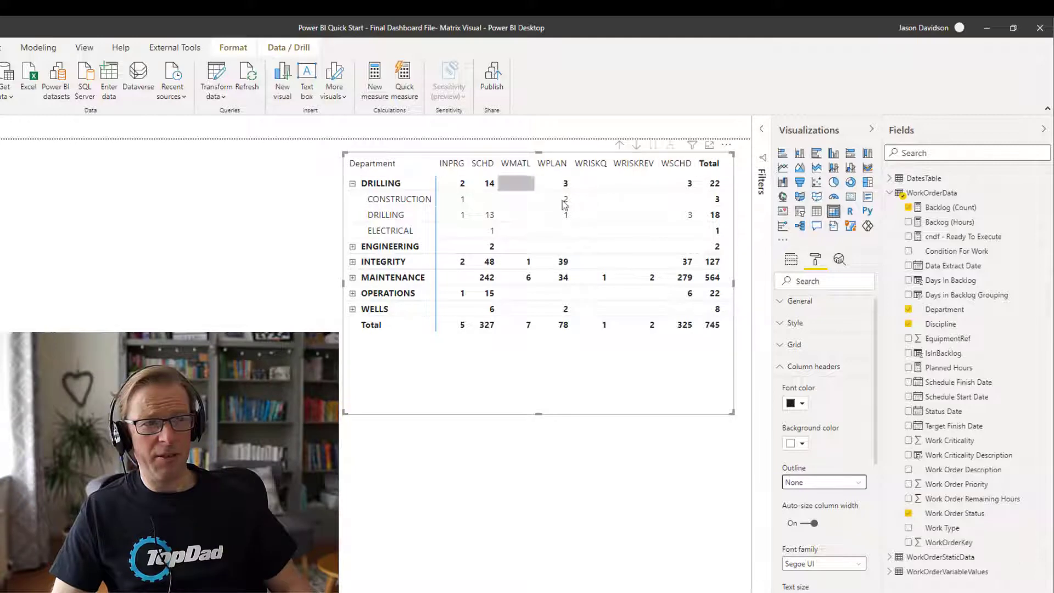
click(859, 482)
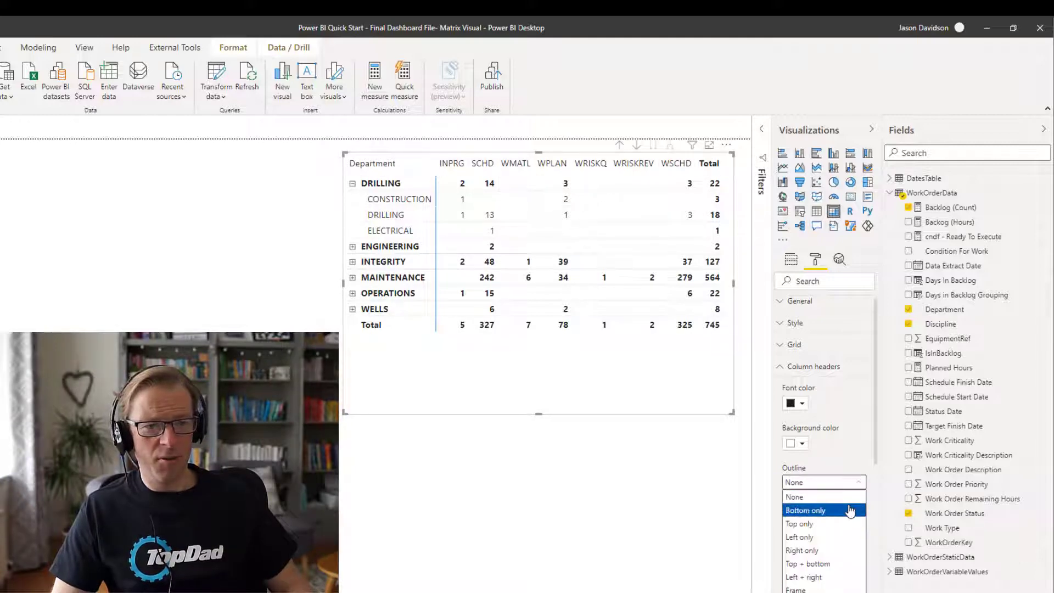
click(850, 511)
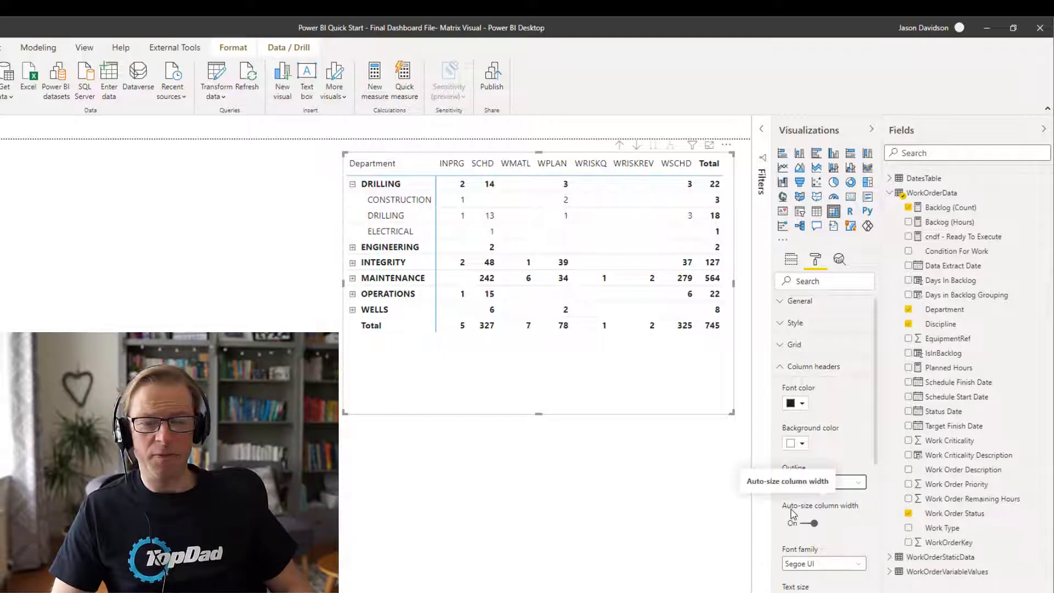
Turn off auto-size column width and word wrap for the column headers, and narrow the WRISKREV column so its header is cut off.
click(815, 525)
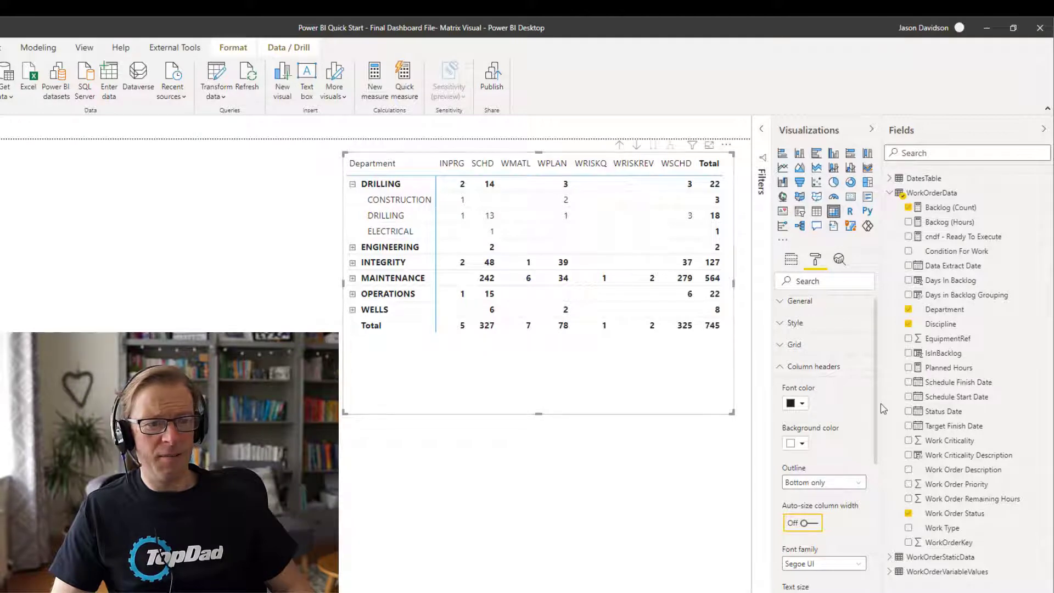
scroll(878, 417, down, 3)
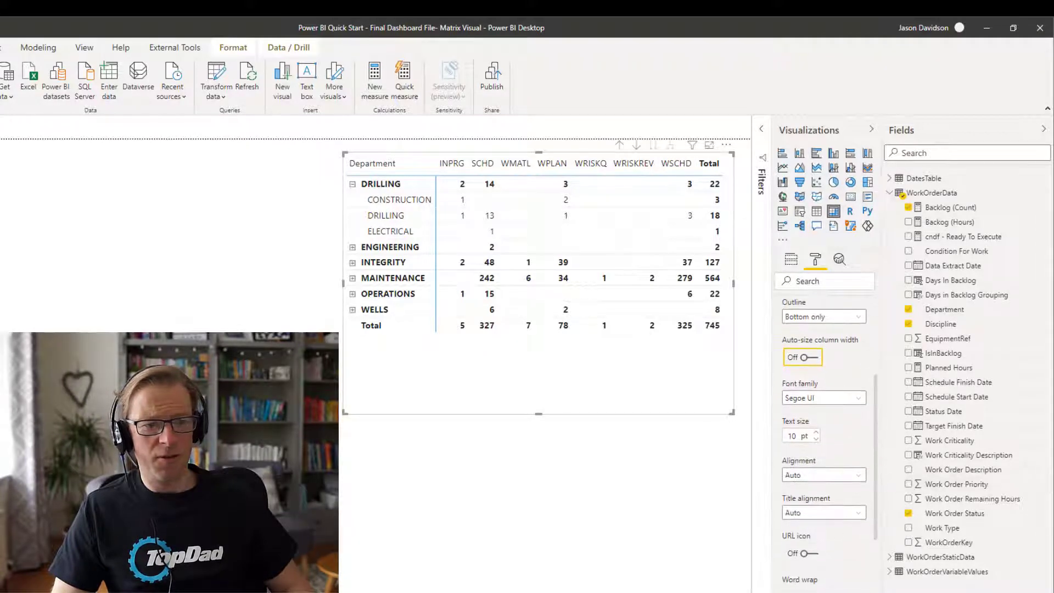
key(Tab)
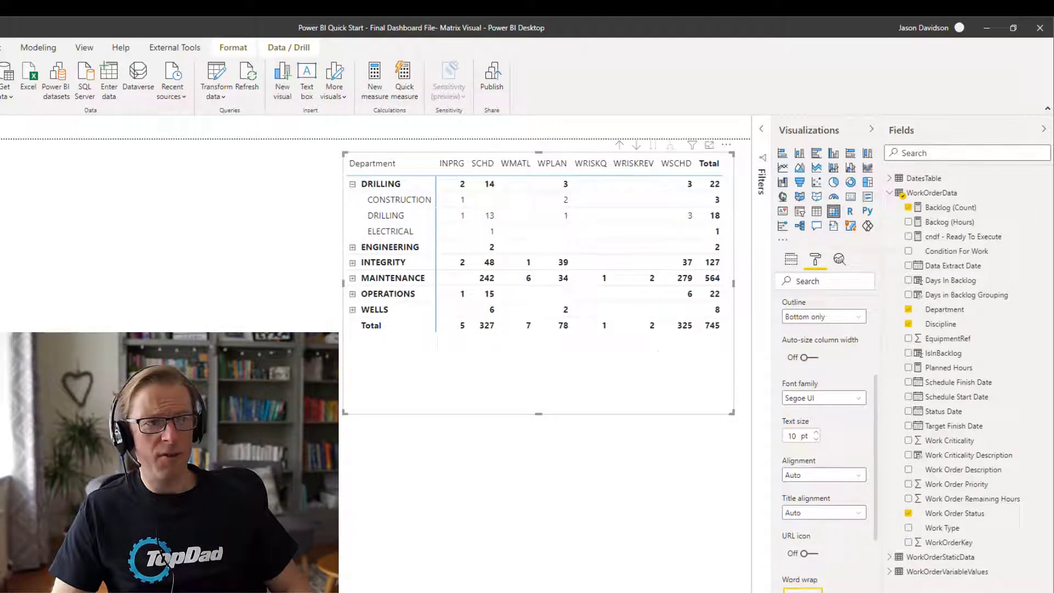
click(645, 170)
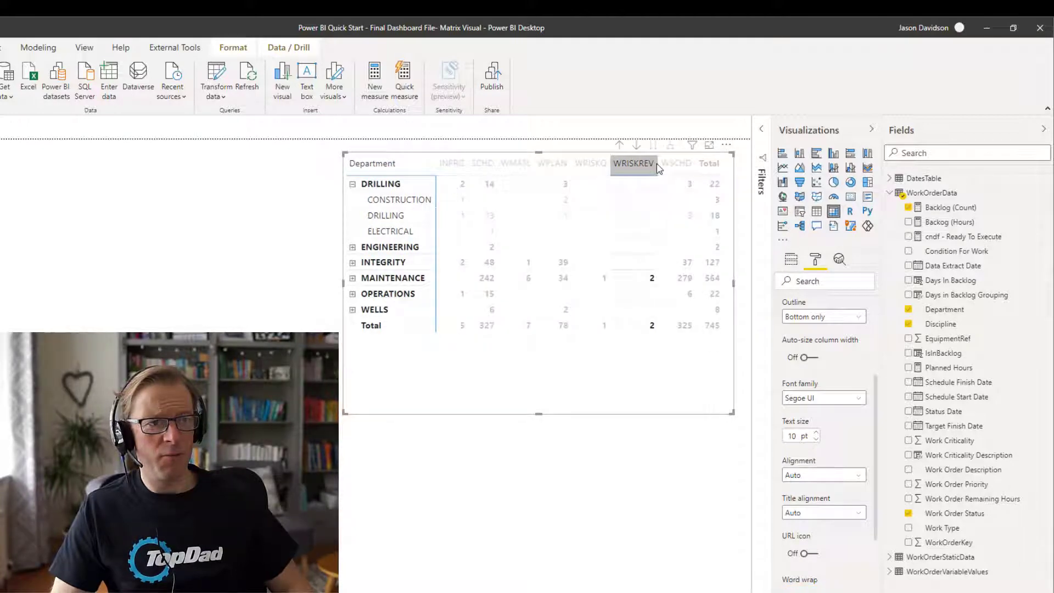
drag(659, 169, 650, 164)
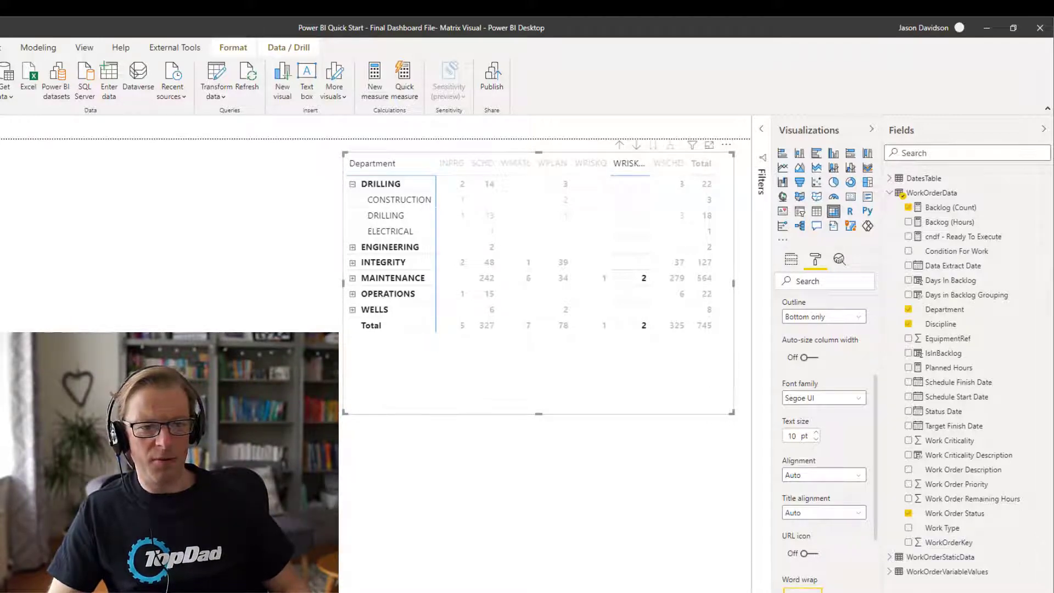
Turn word wrap back on for the column headers and widen the WRISKREV column beyond its header text.
click(803, 592)
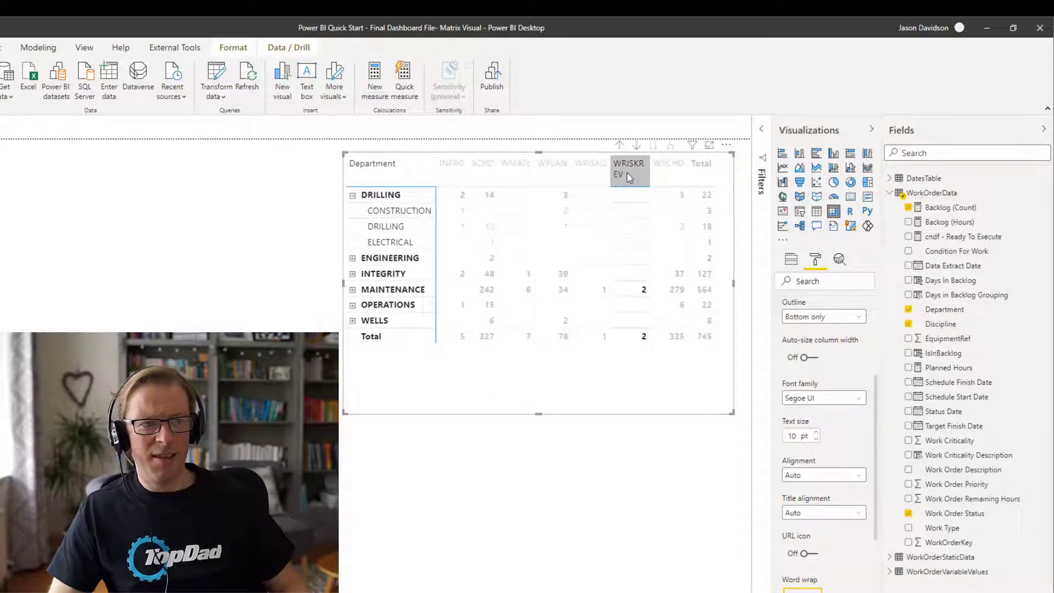
drag(648, 171, 669, 170)
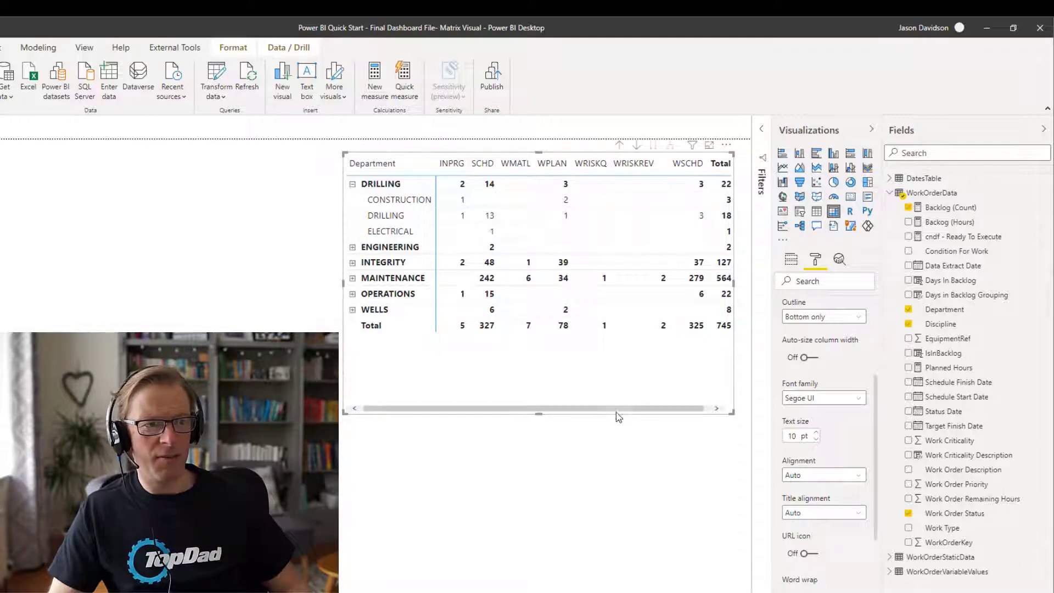
drag(662, 409, 672, 409)
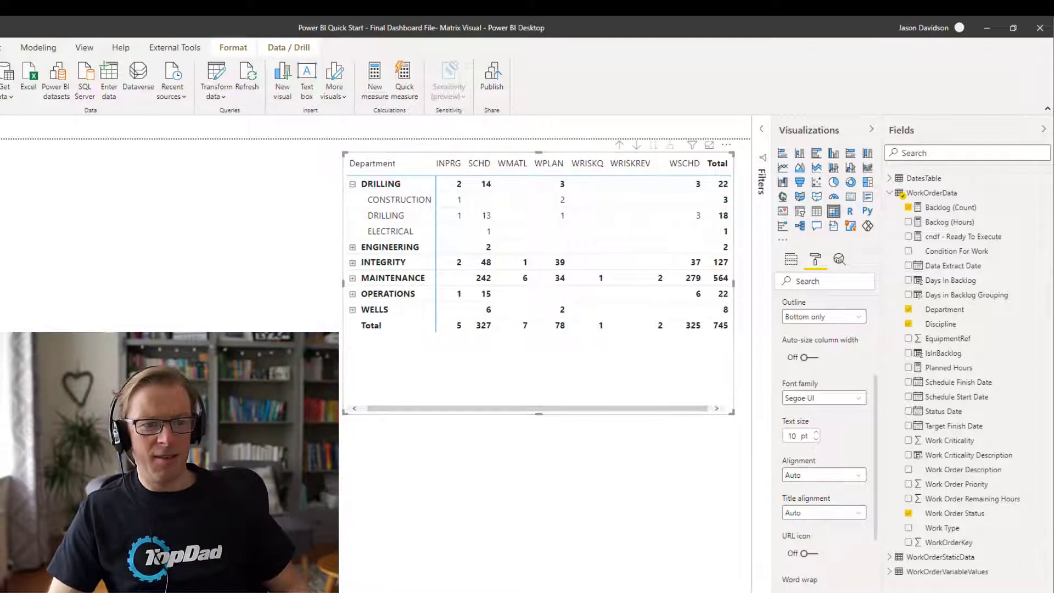
Set the column header alignment to Center, and try Left as the title alignment before returning it to Auto.
click(818, 476)
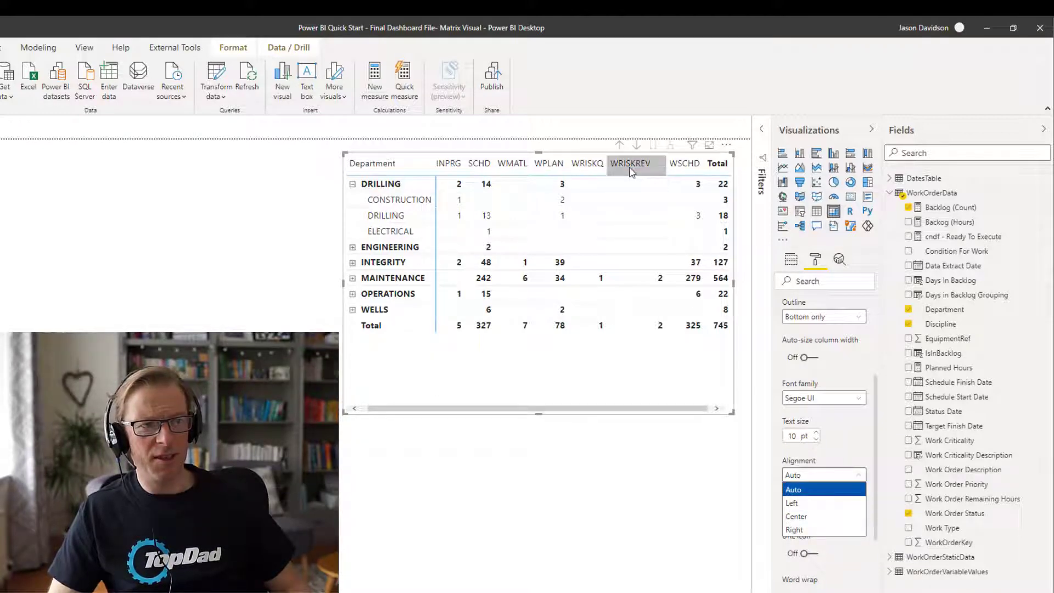
click(820, 517)
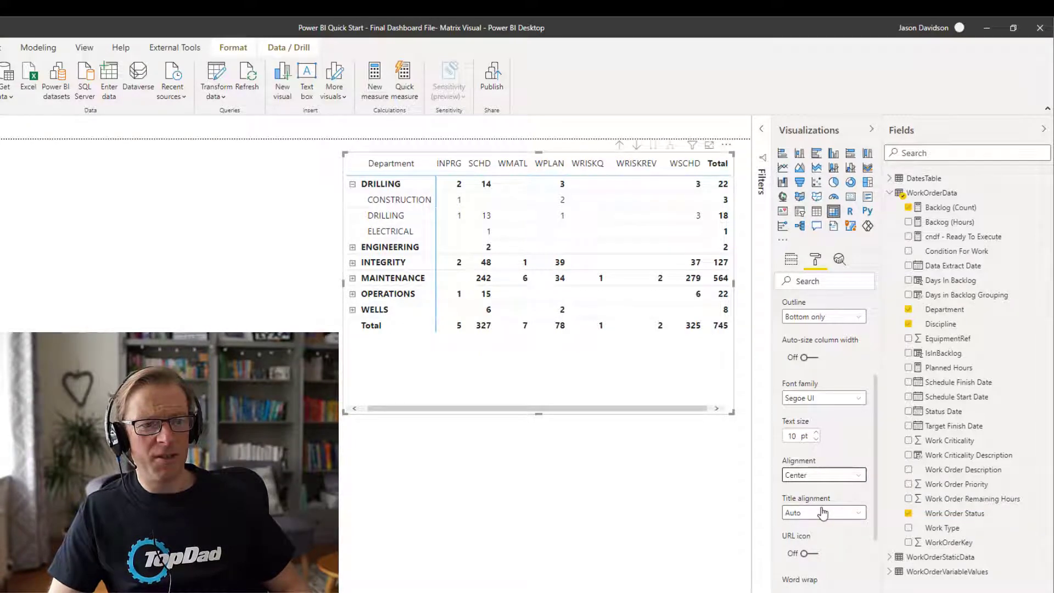
click(823, 514)
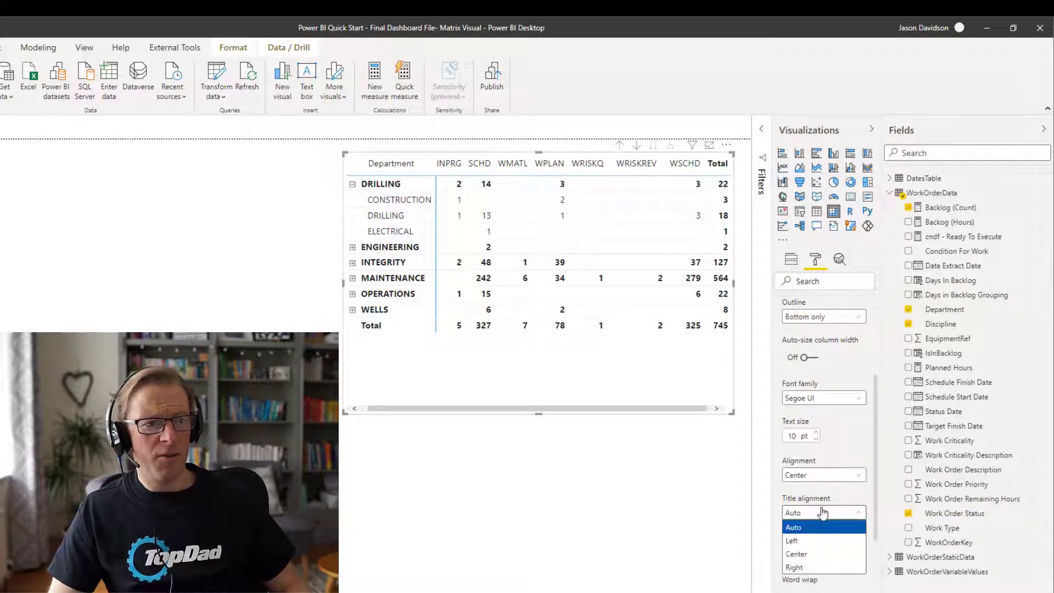
click(821, 543)
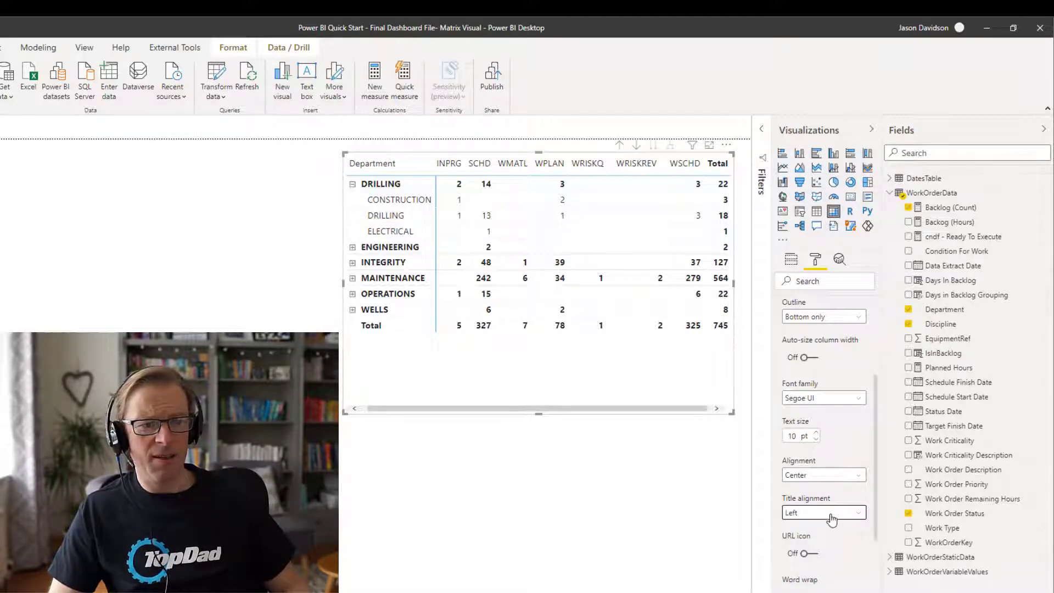
click(832, 520)
click(830, 527)
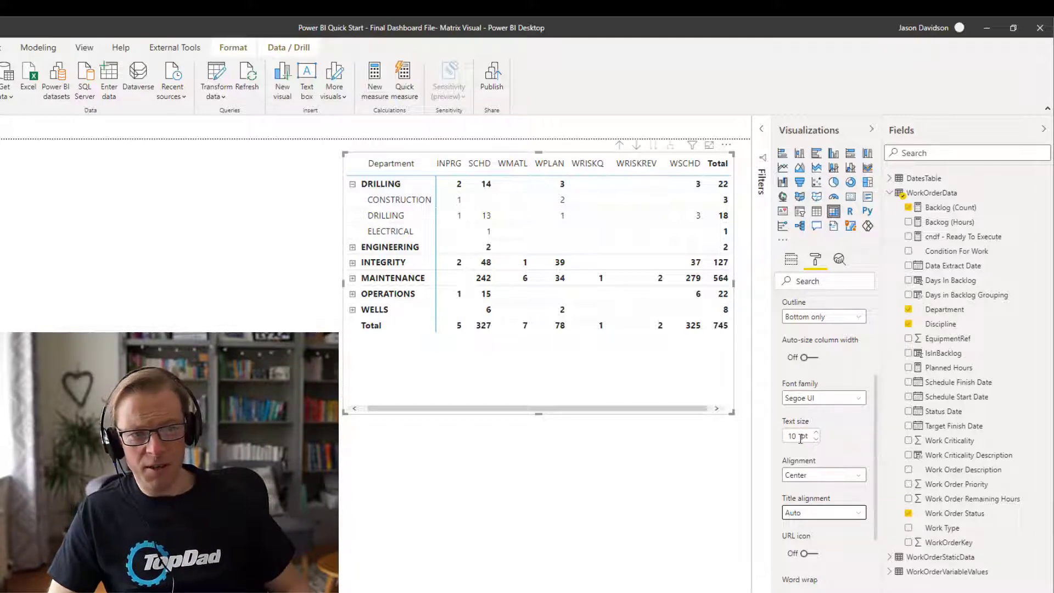
Filter the formatting options by "text", and try a column header text size of 11 pt before returning it to 10 pt.
click(803, 282)
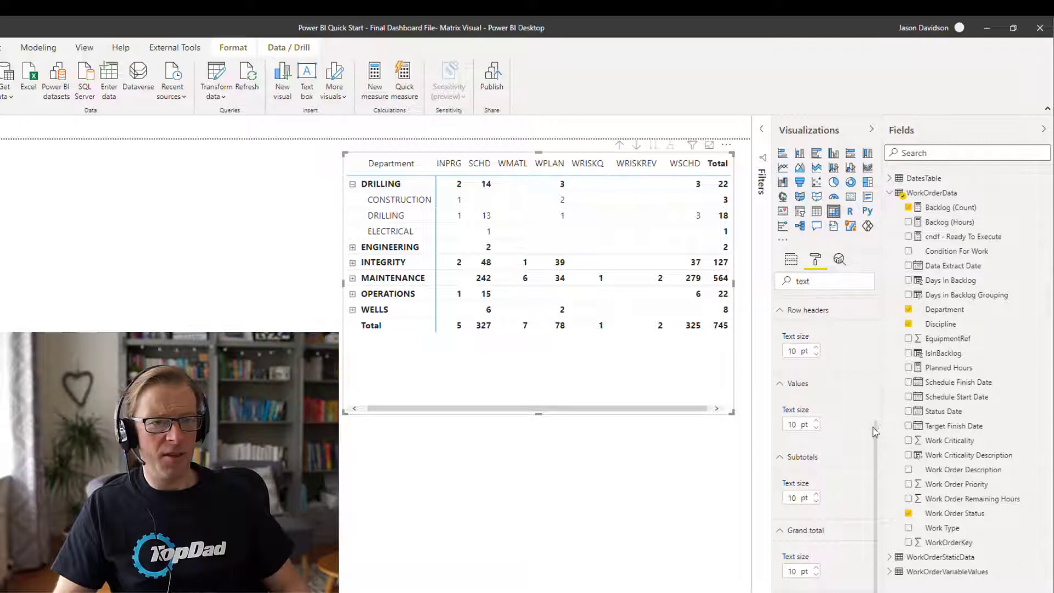
drag(876, 433, 875, 374)
click(816, 389)
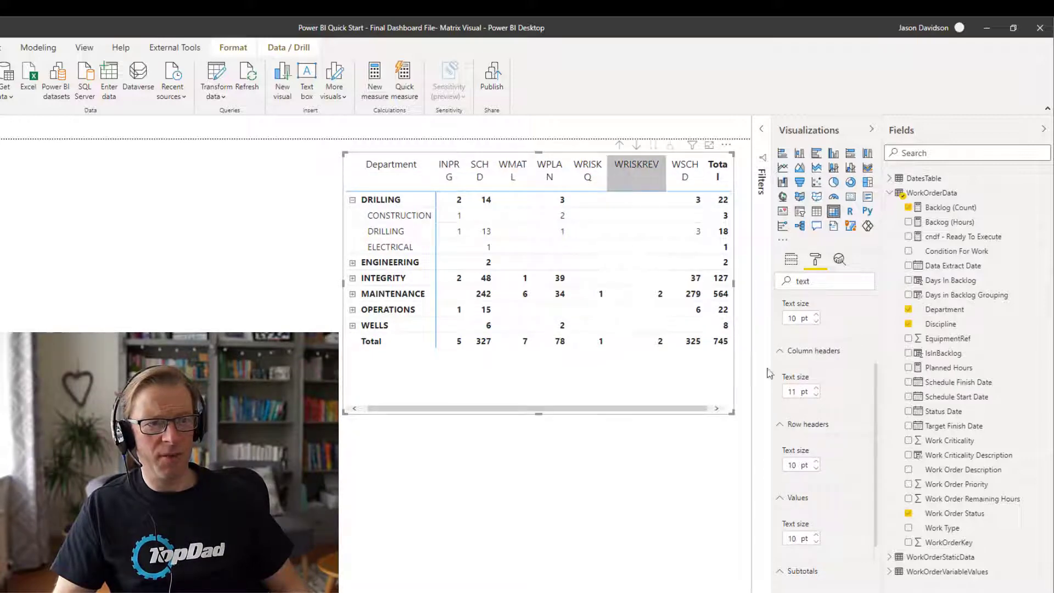
click(816, 395)
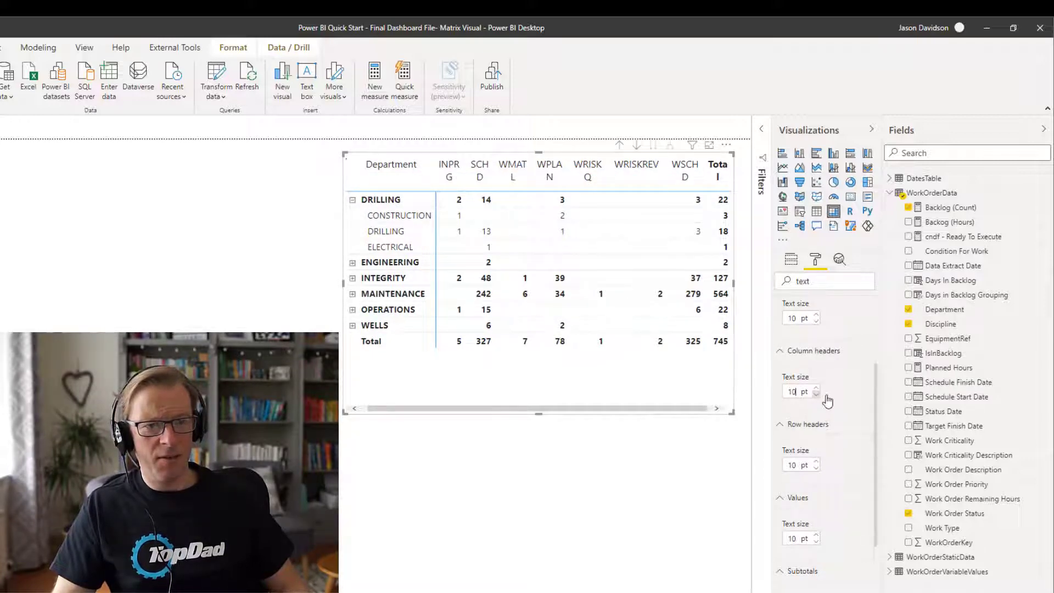
Try 11 pt as the grid and column header text size and return both to 10 pt.
scroll(876, 385, up, 3)
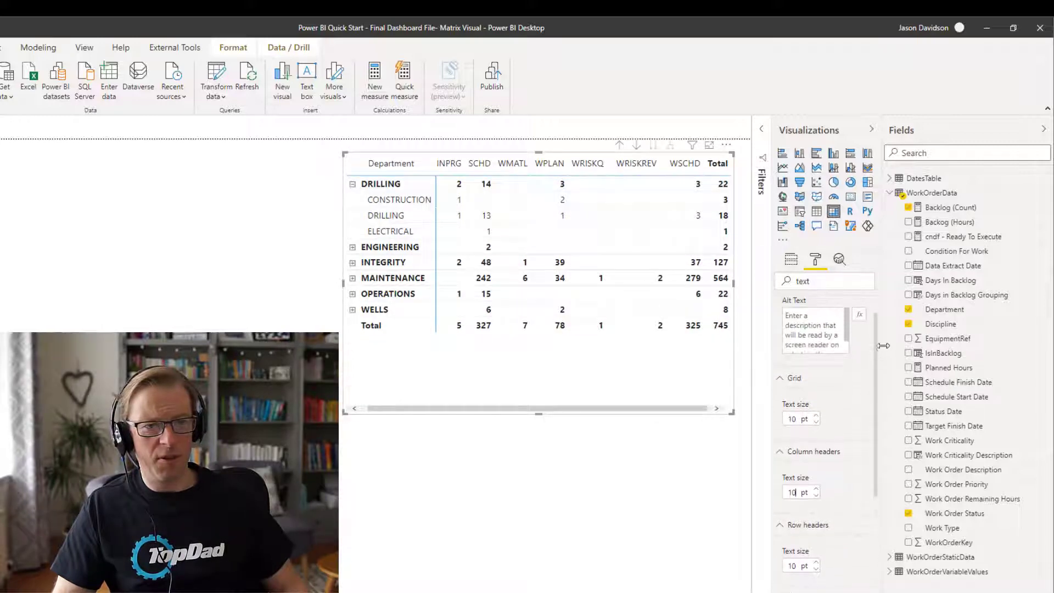
scroll(873, 365, down, 1)
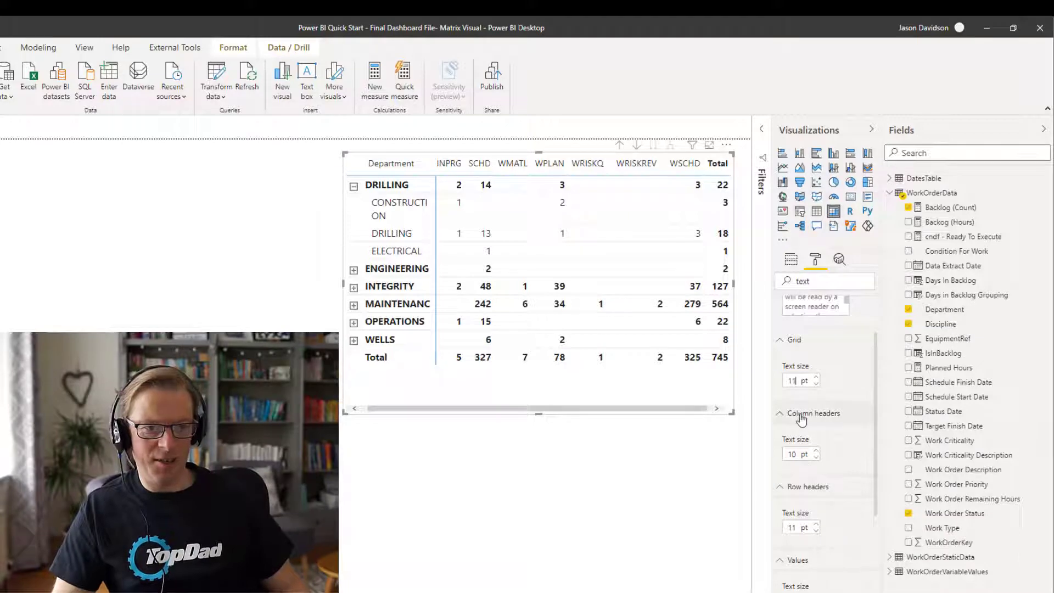
click(794, 381)
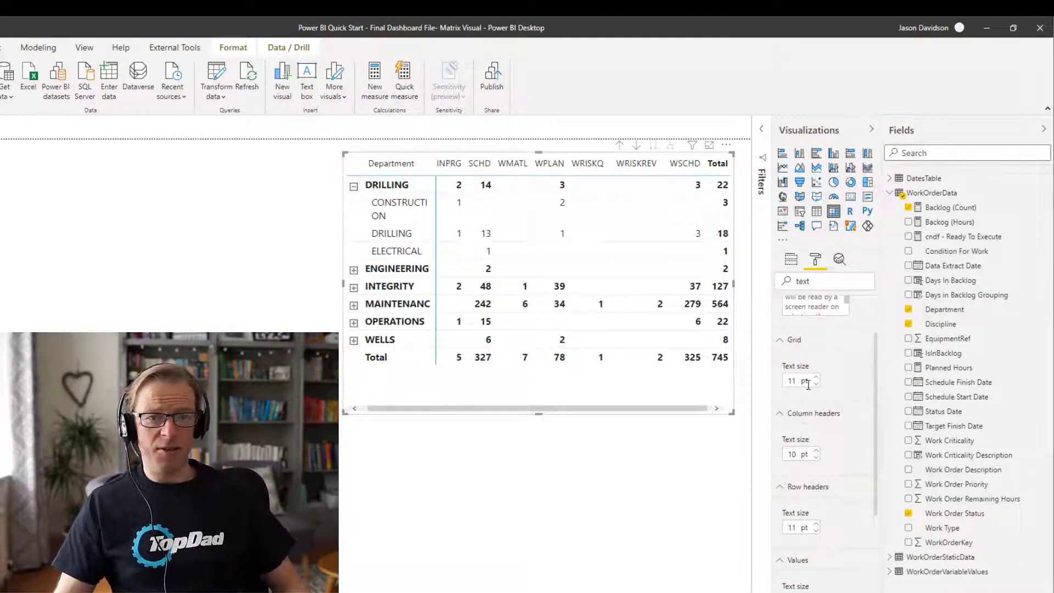
double_click(801, 456)
text(11)
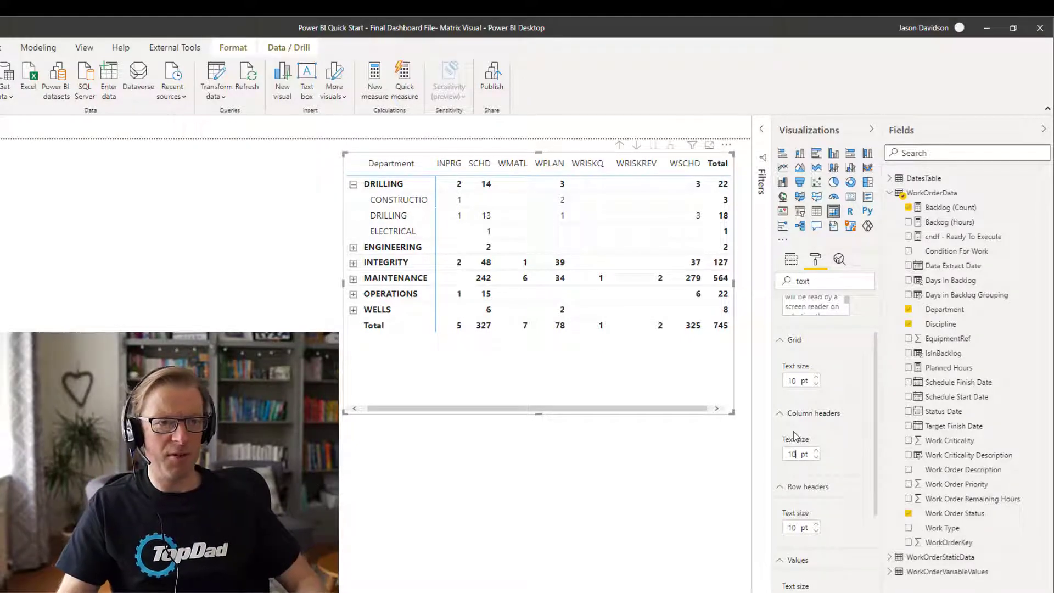
Clear the "text" filter from the formatting options and review the full set of column header settings.
click(782, 346)
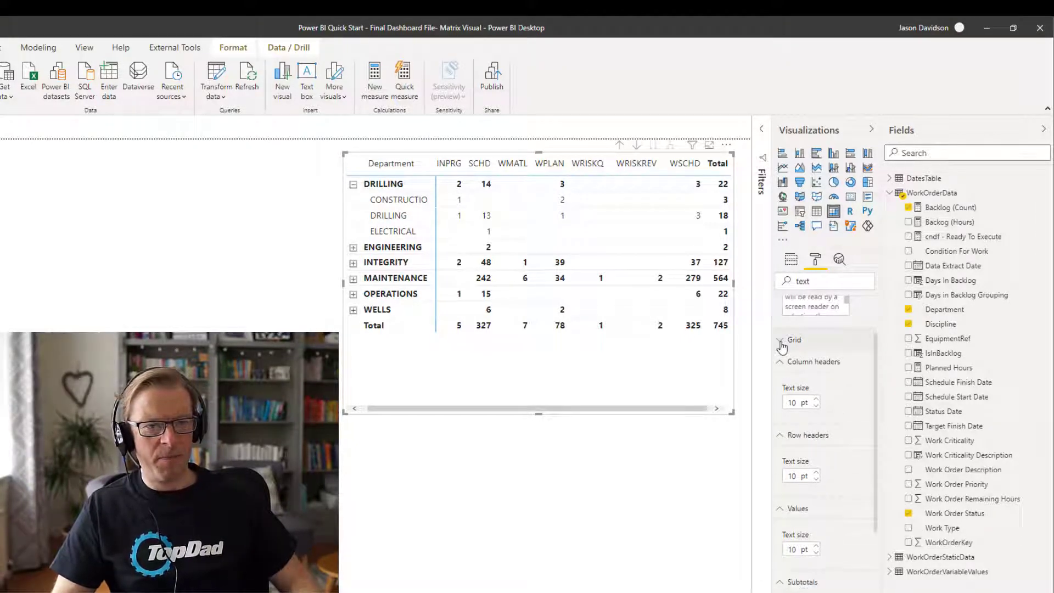
click(782, 363)
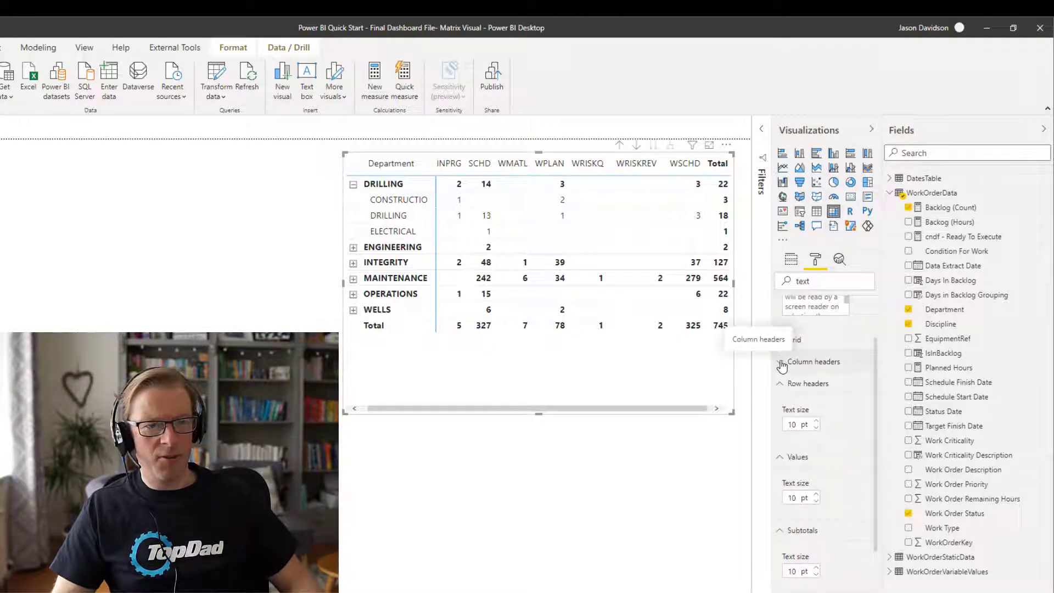
click(781, 364)
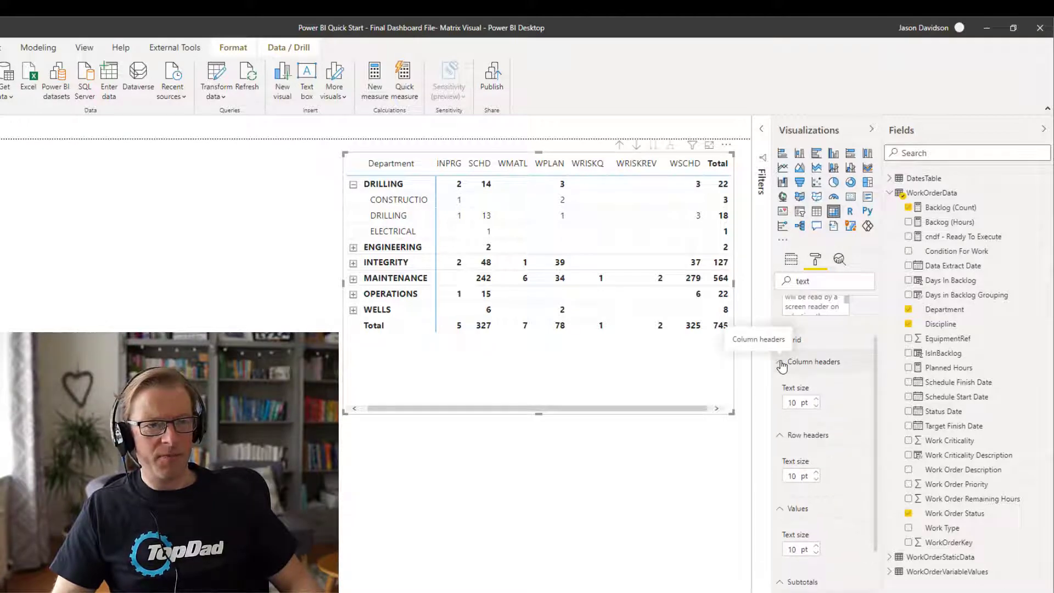
double_click(816, 285)
key(BackSpace)
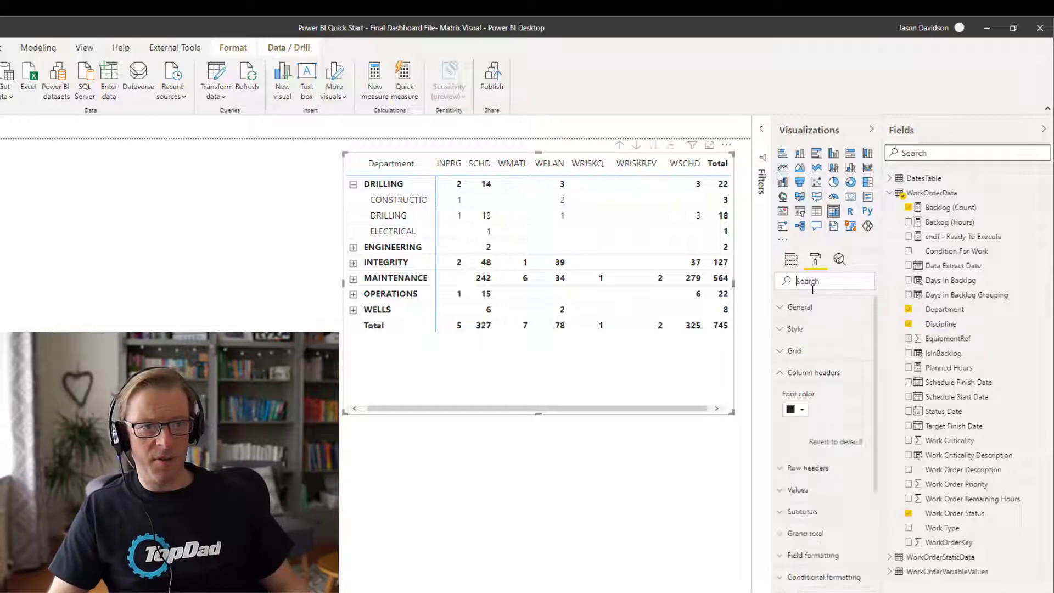
scroll(876, 341, down, 2)
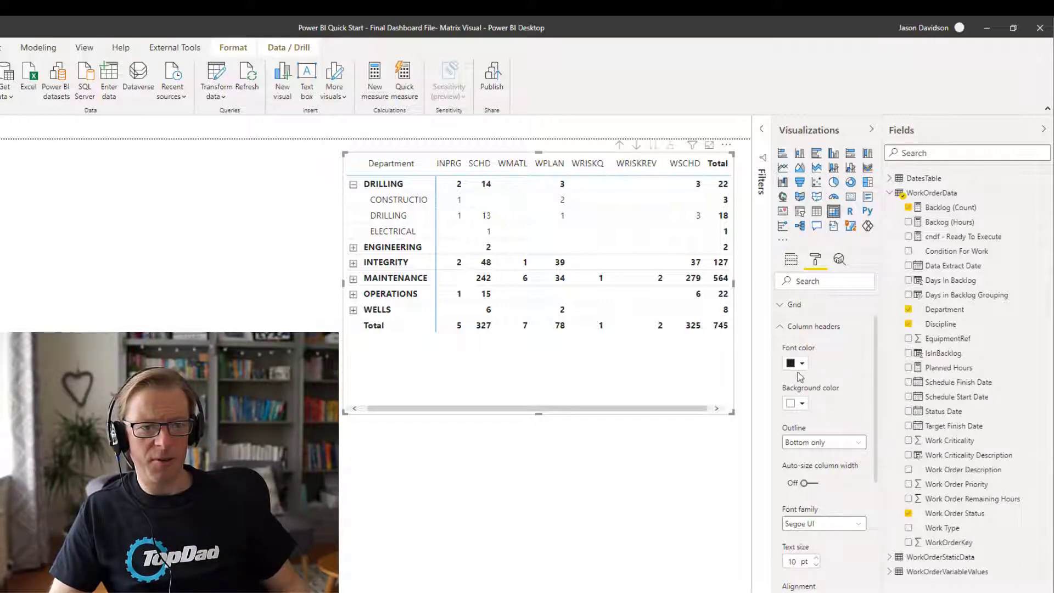
scroll(875, 407, down, 3)
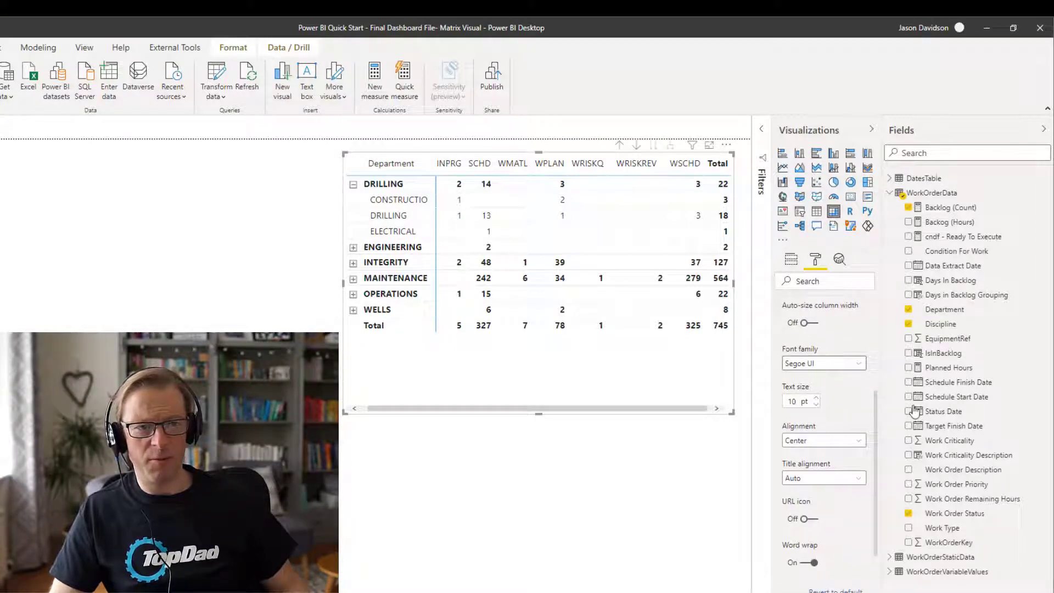
scroll(878, 439, up, 5)
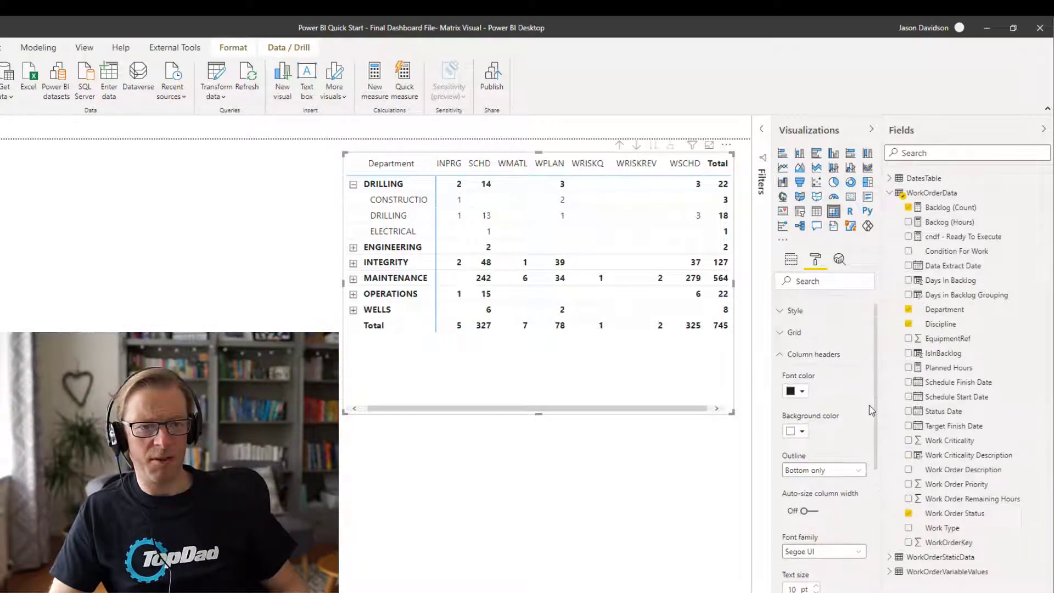
click(781, 368)
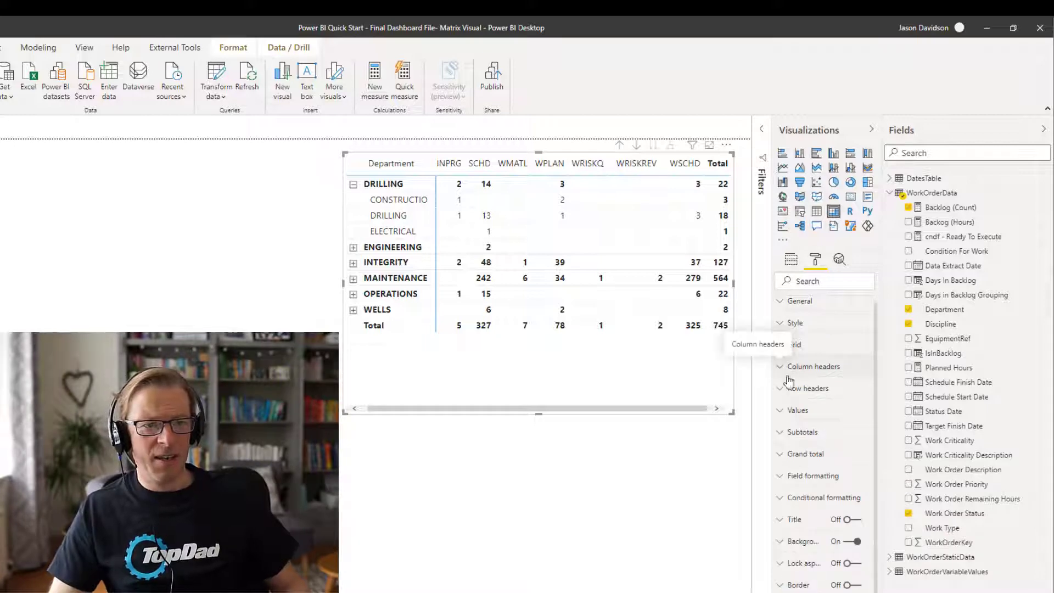
Review the row header settings, collapse and re-expand the DRILLING department, and check the matrix's row fields.
click(808, 389)
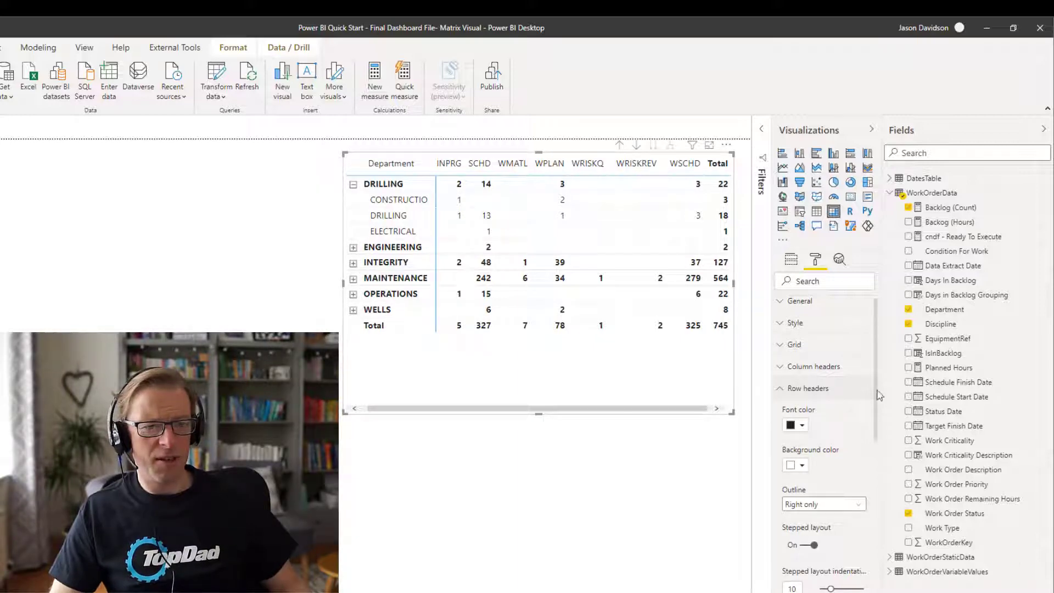
drag(876, 391, 872, 453)
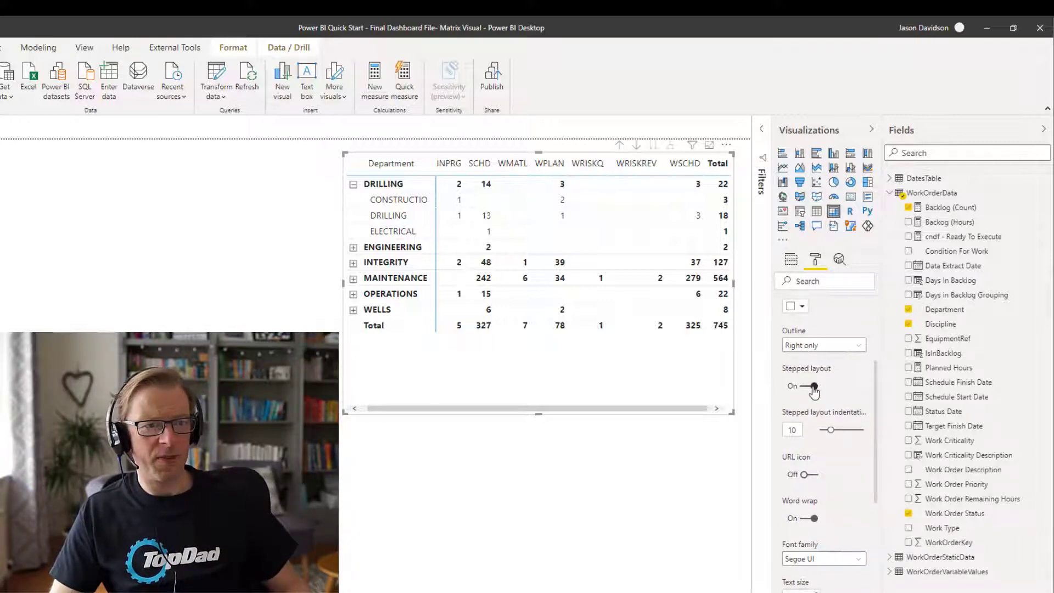
click(353, 186)
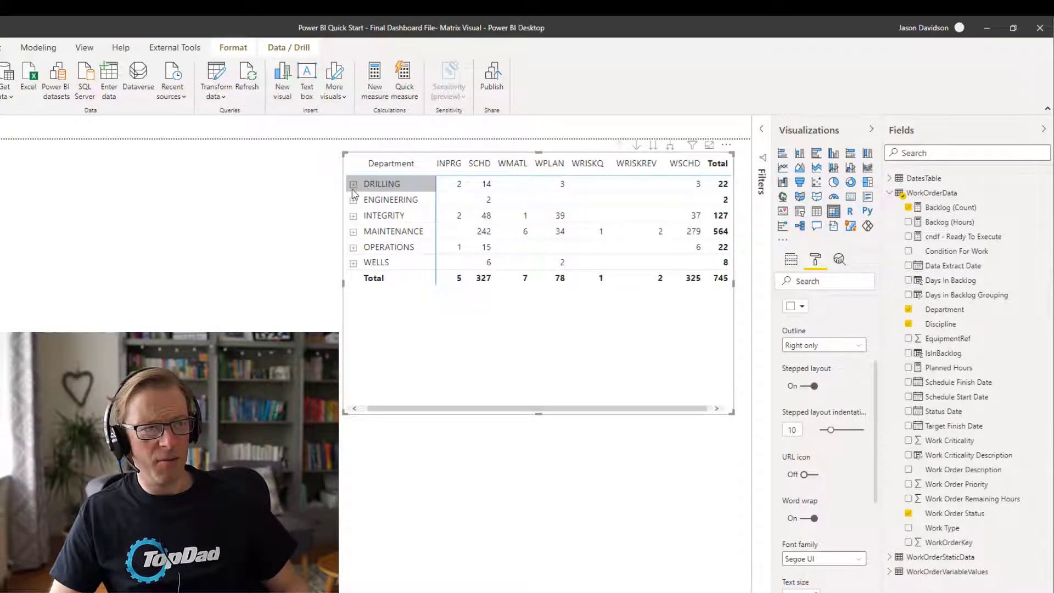
click(354, 185)
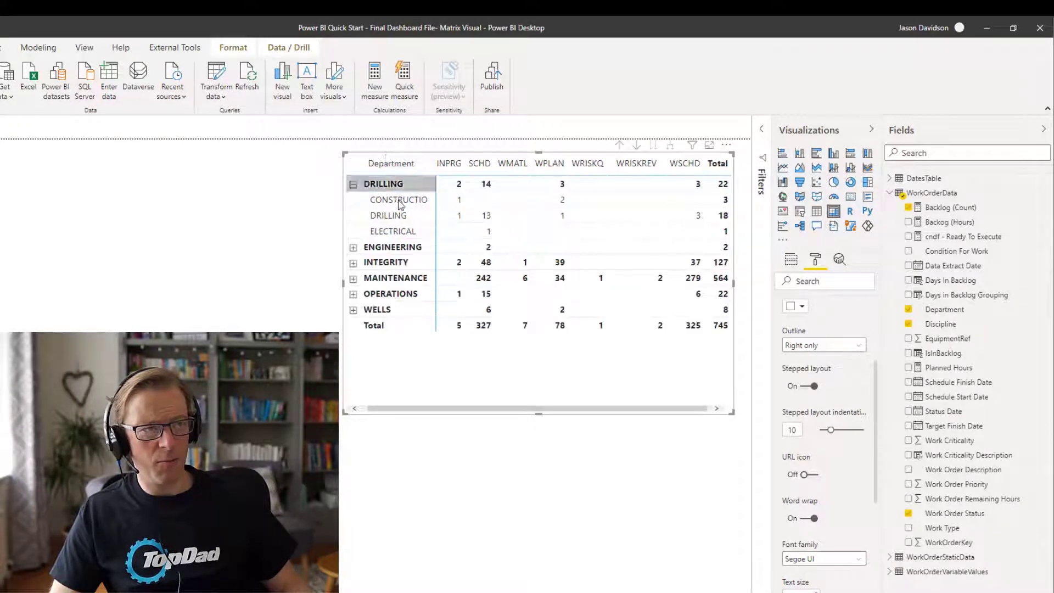
click(793, 260)
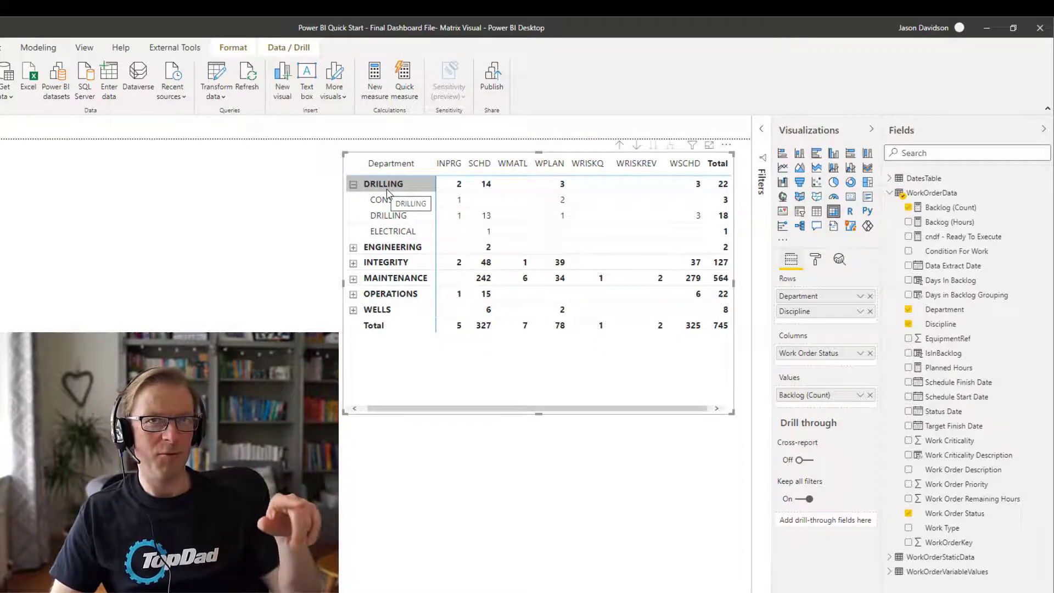
Try the row headers' stepped layout switch and a different stepped indentation, returning the indentation to 10.
click(816, 263)
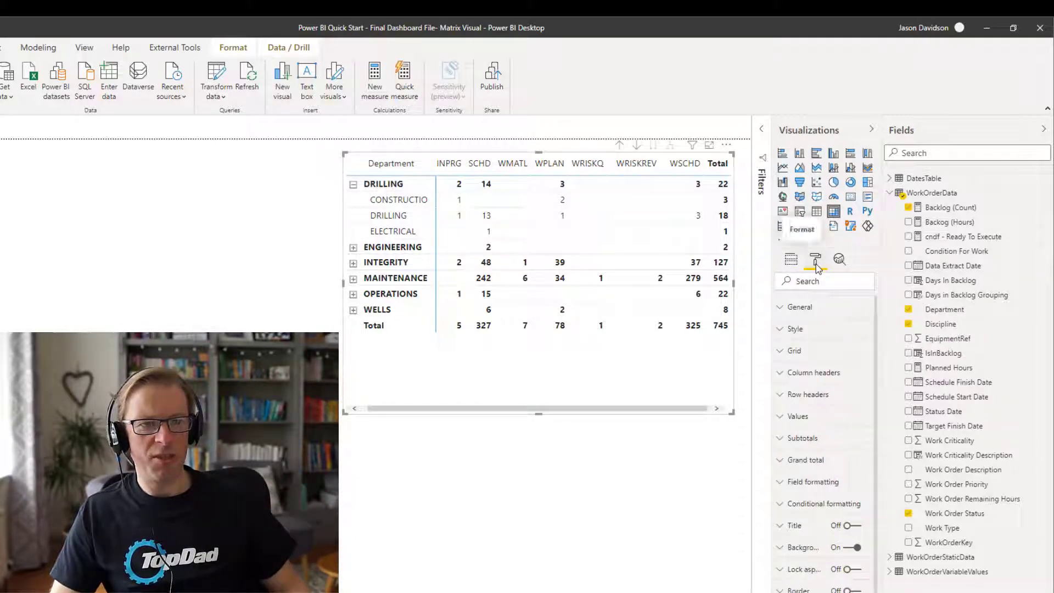
click(791, 395)
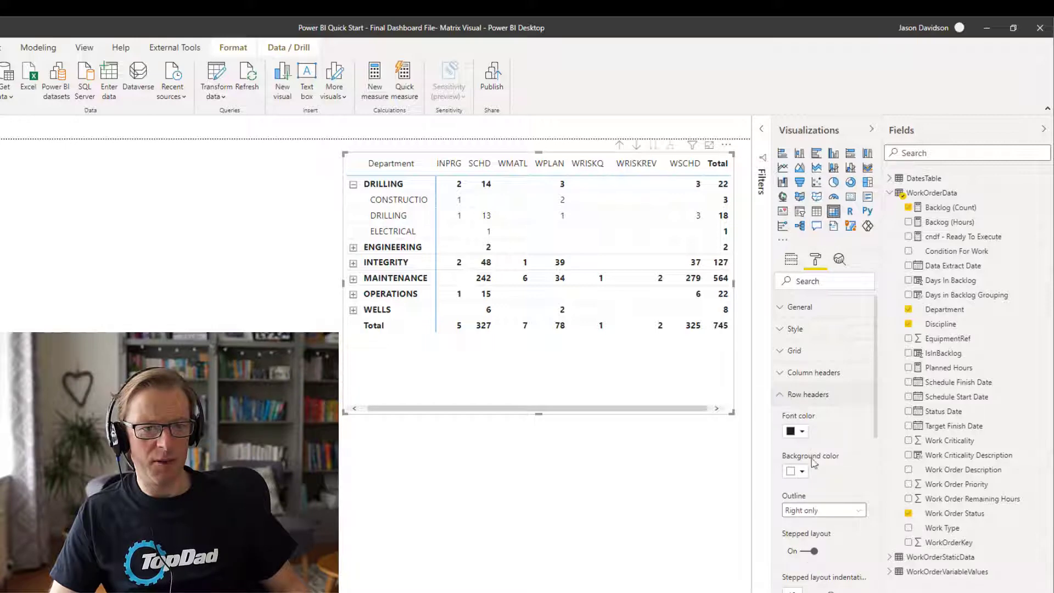
click(813, 552)
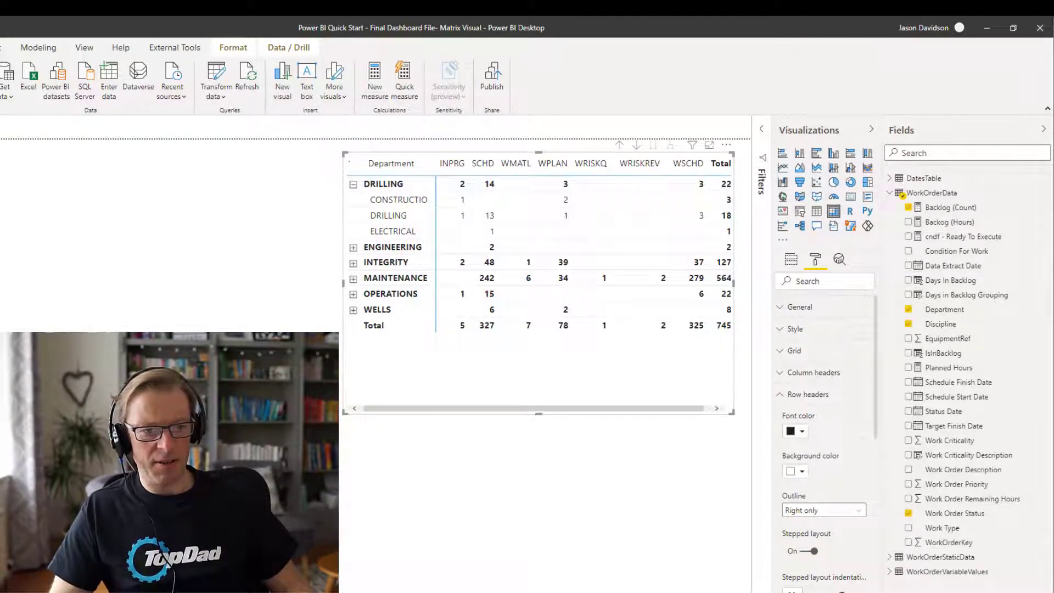
drag(840, 592, 833, 592)
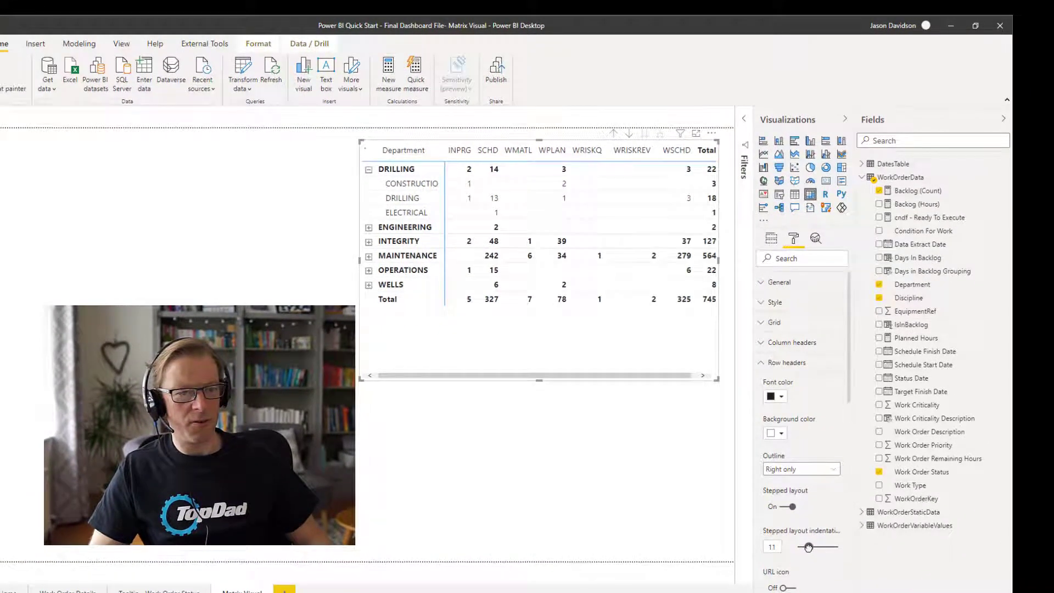
drag(809, 547, 807, 547)
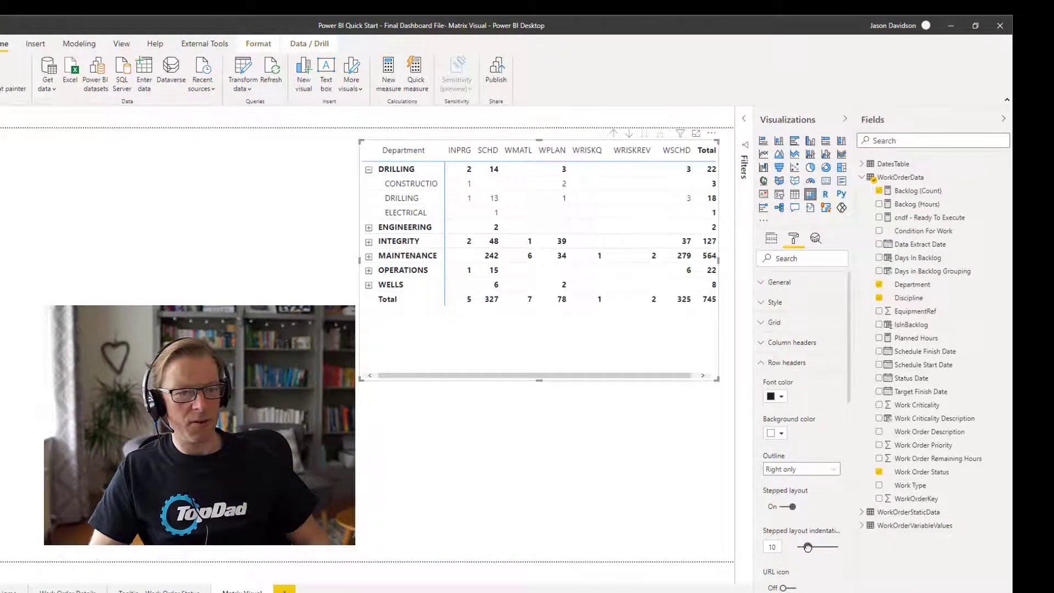
Try Bottom only and Left only as the row header outline before returning it to Right only.
click(797, 469)
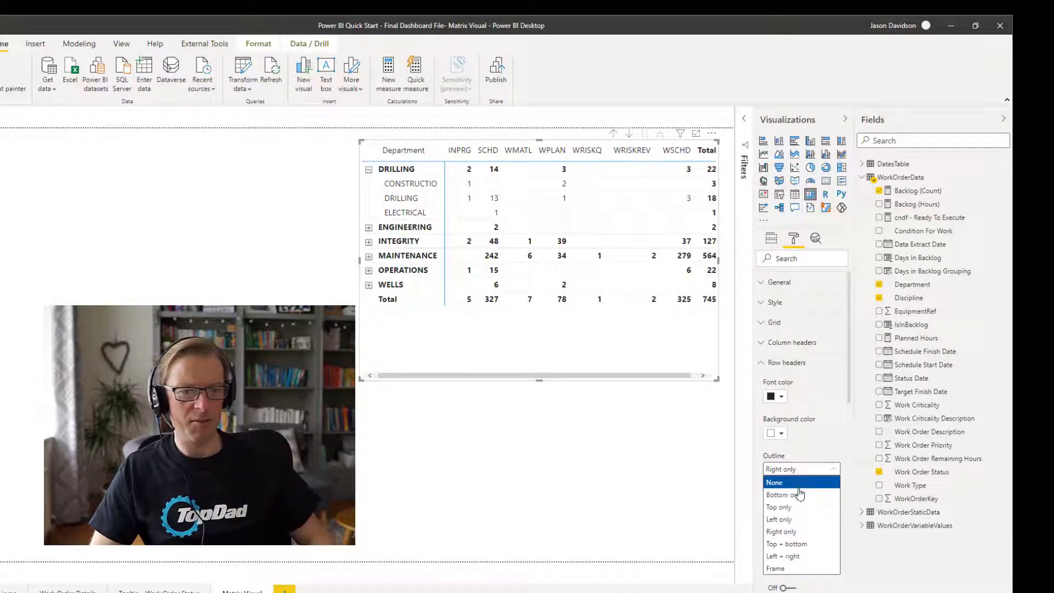
click(799, 496)
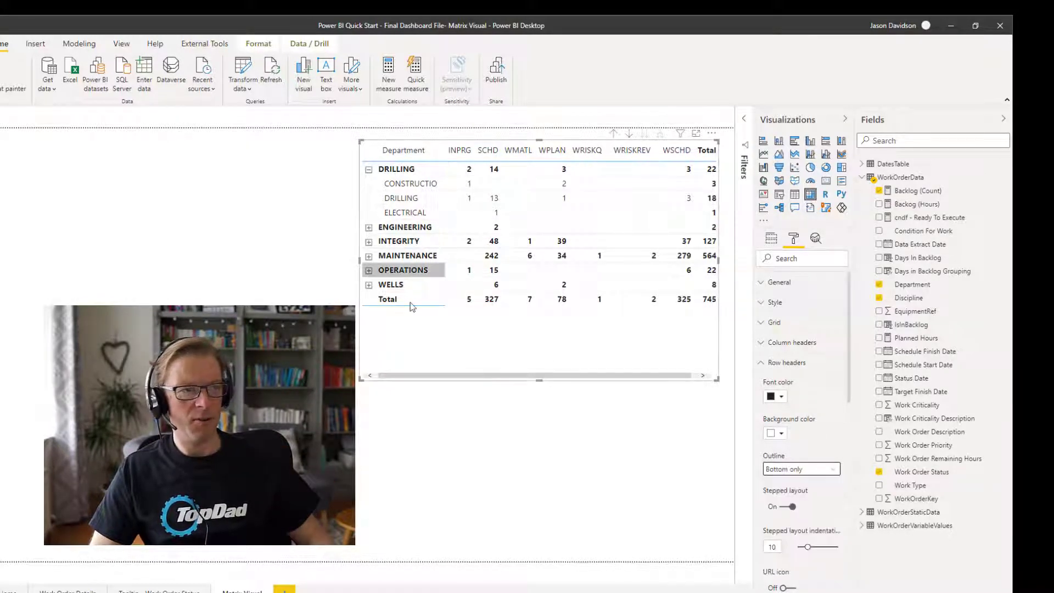
click(809, 476)
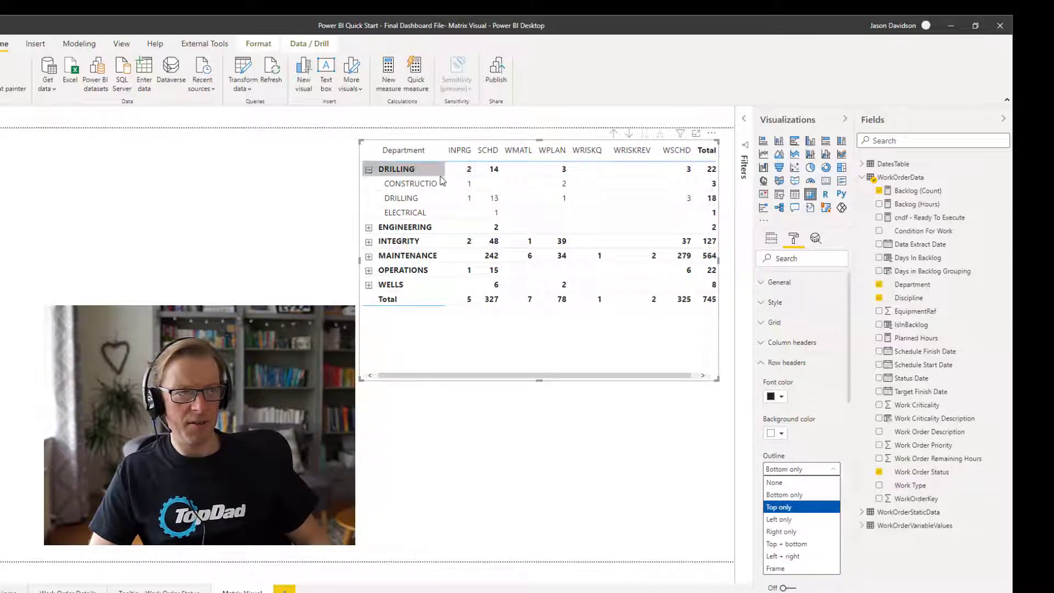
click(806, 521)
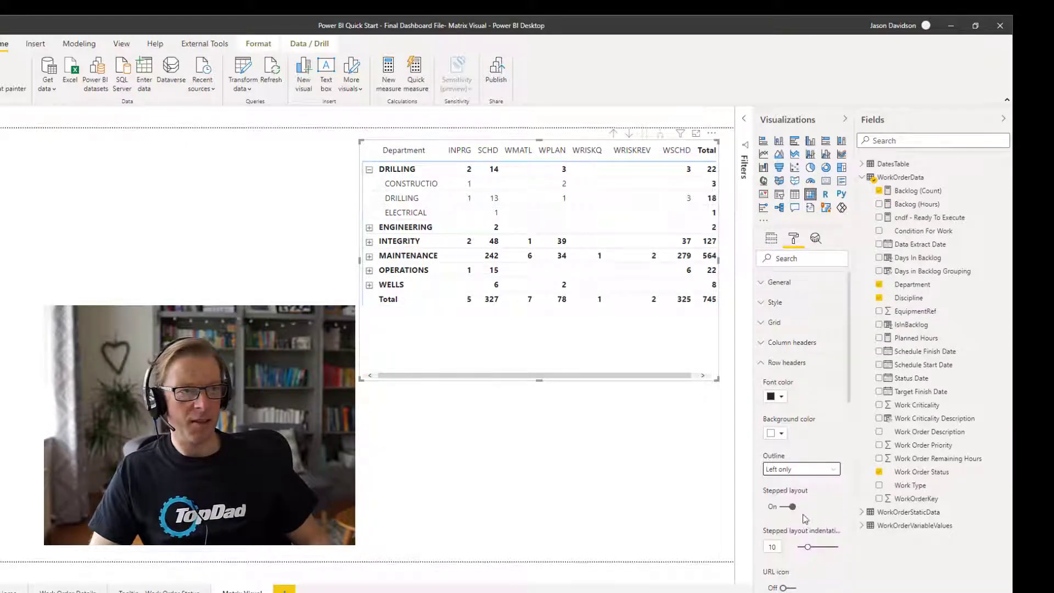
click(804, 471)
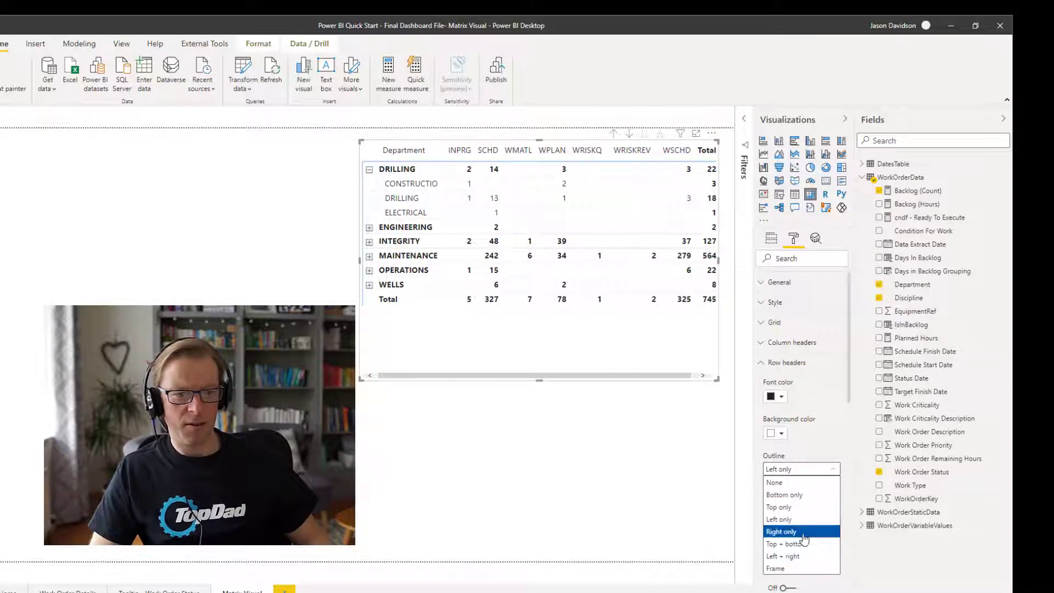
click(805, 532)
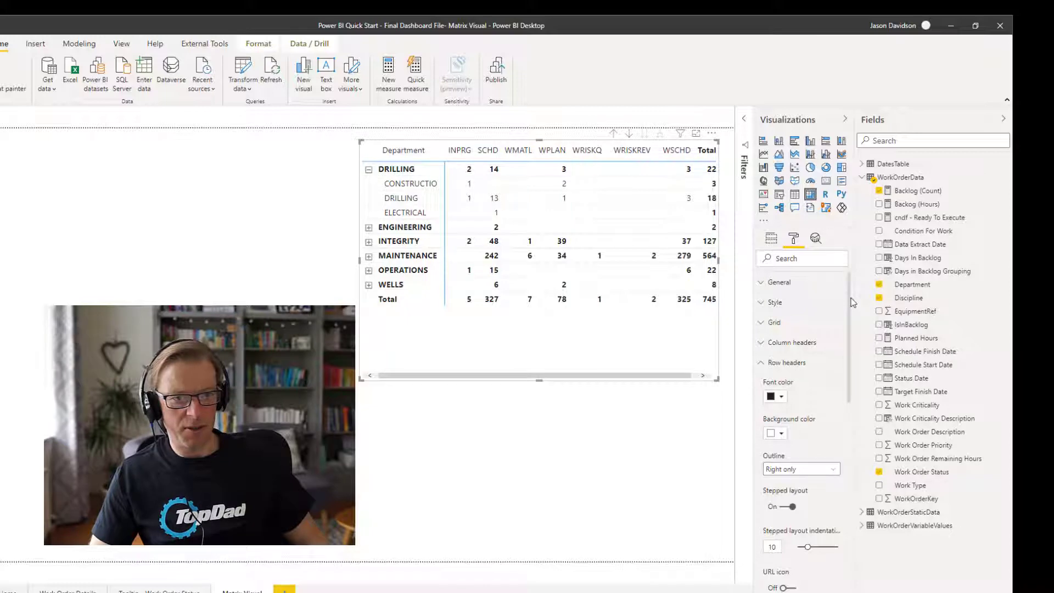
Turn off the row headers' +/- icons and drill from the department level down into DRILLING.
drag(849, 315, 869, 440)
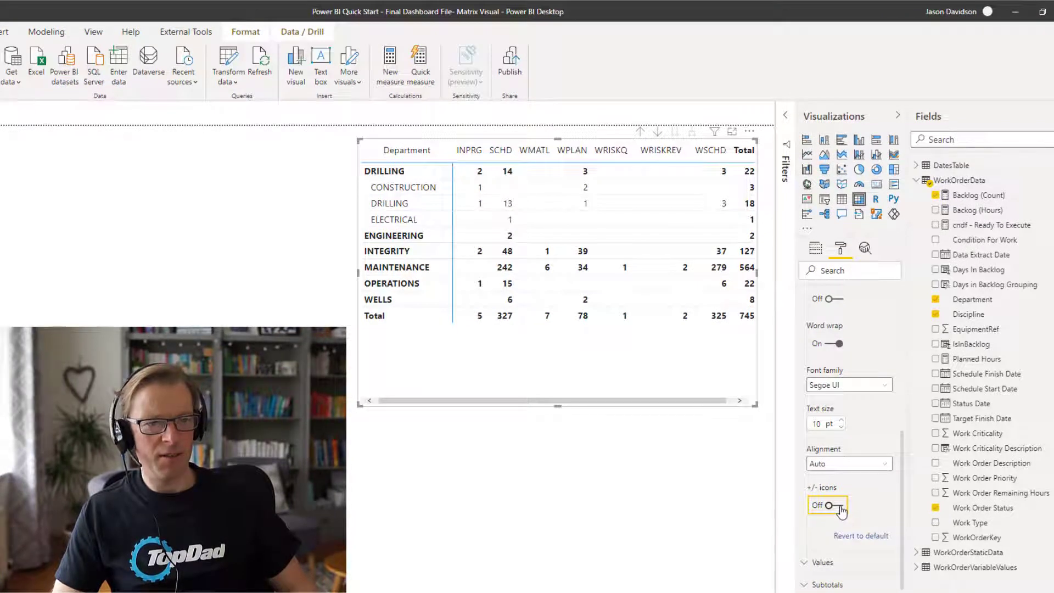
click(639, 133)
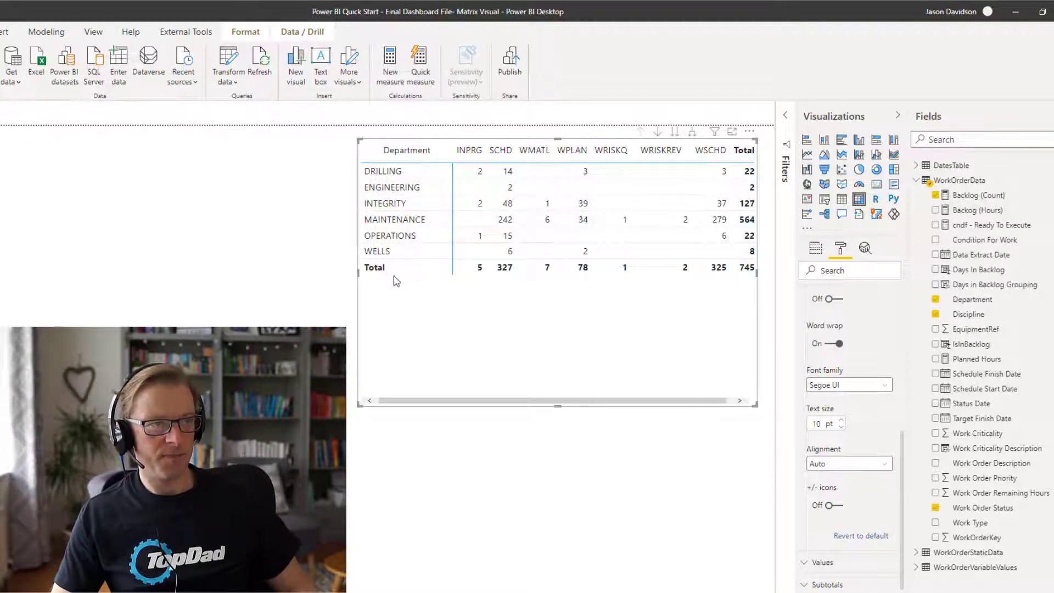
click(401, 170)
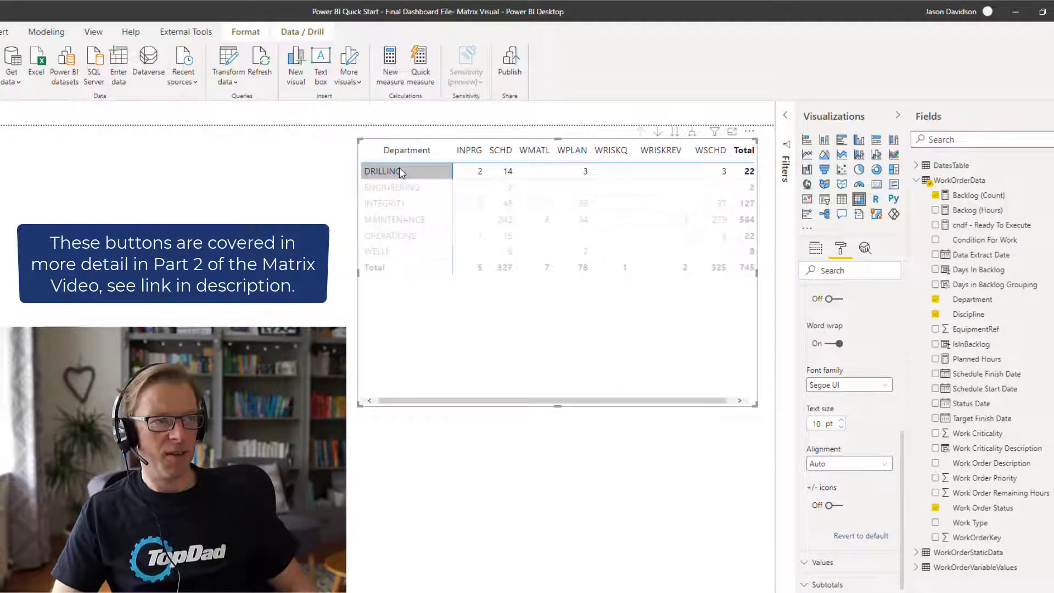
right_click(401, 172)
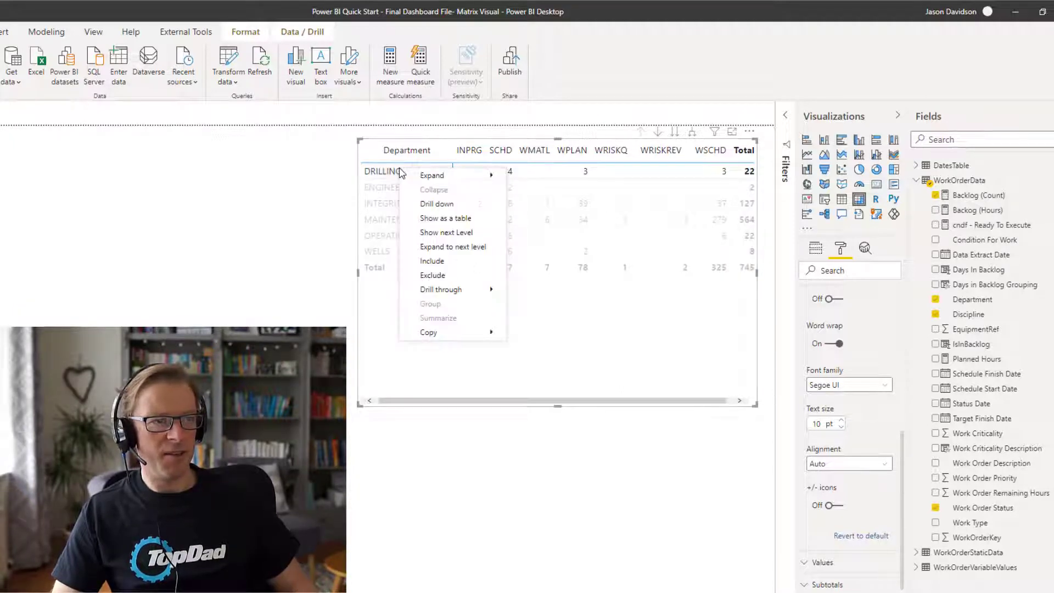
click(489, 206)
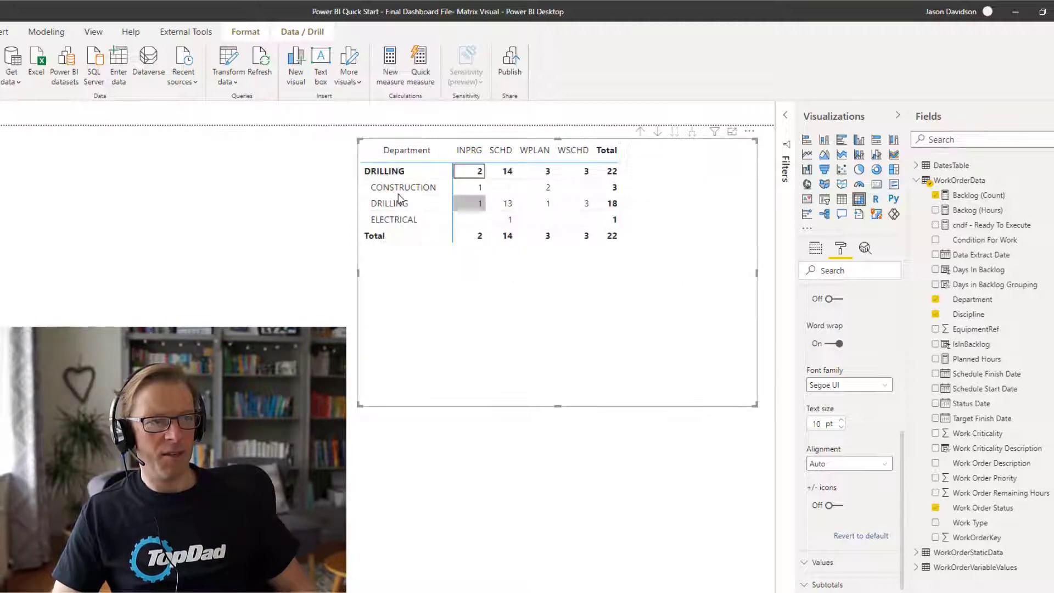
Drill back up to all departments and turn the +/- icons back on to expand DRILLING.
click(636, 133)
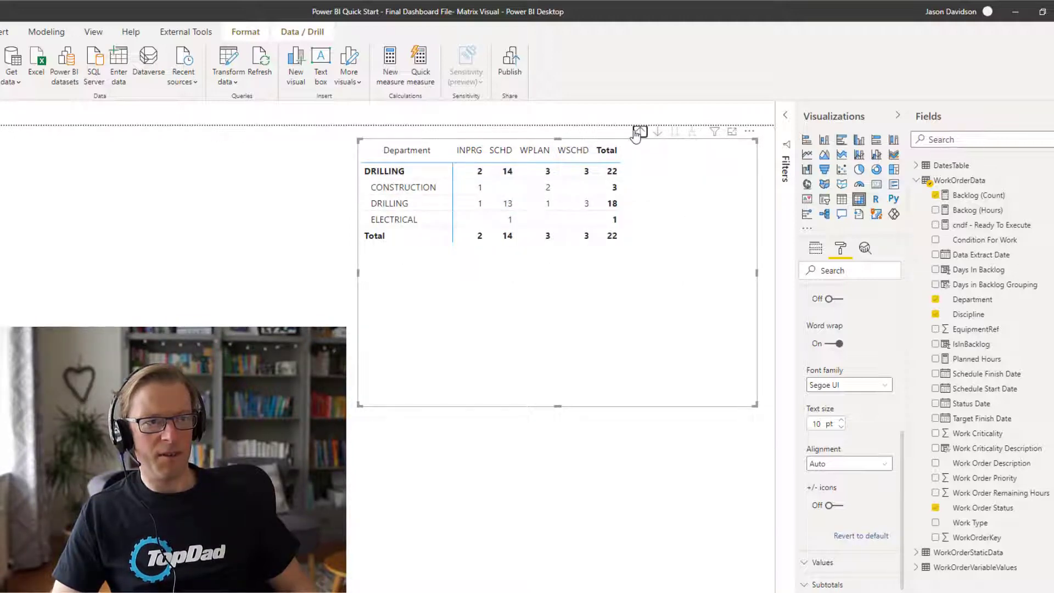
click(829, 508)
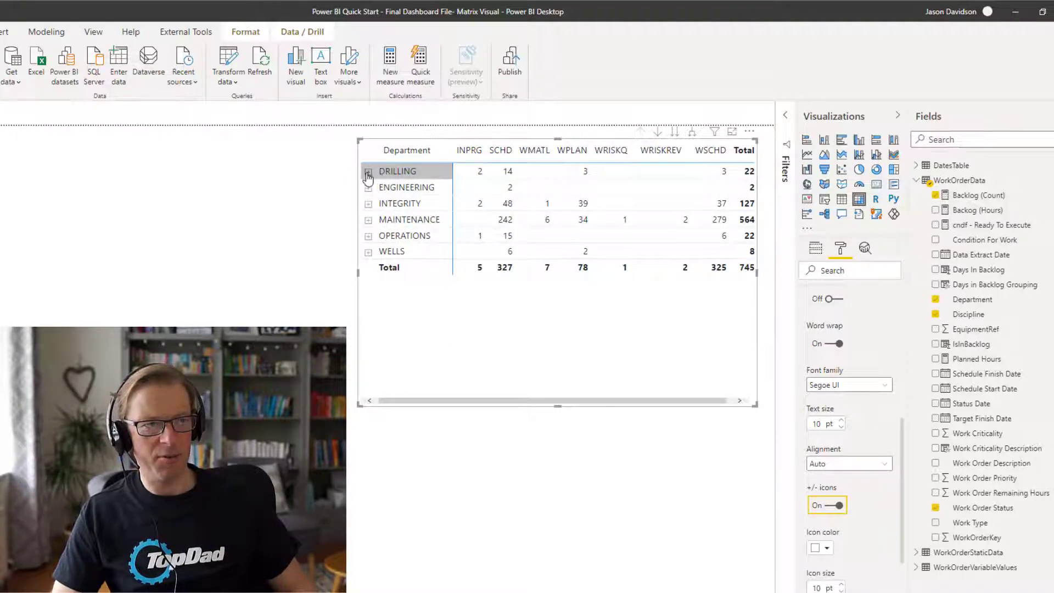
click(367, 172)
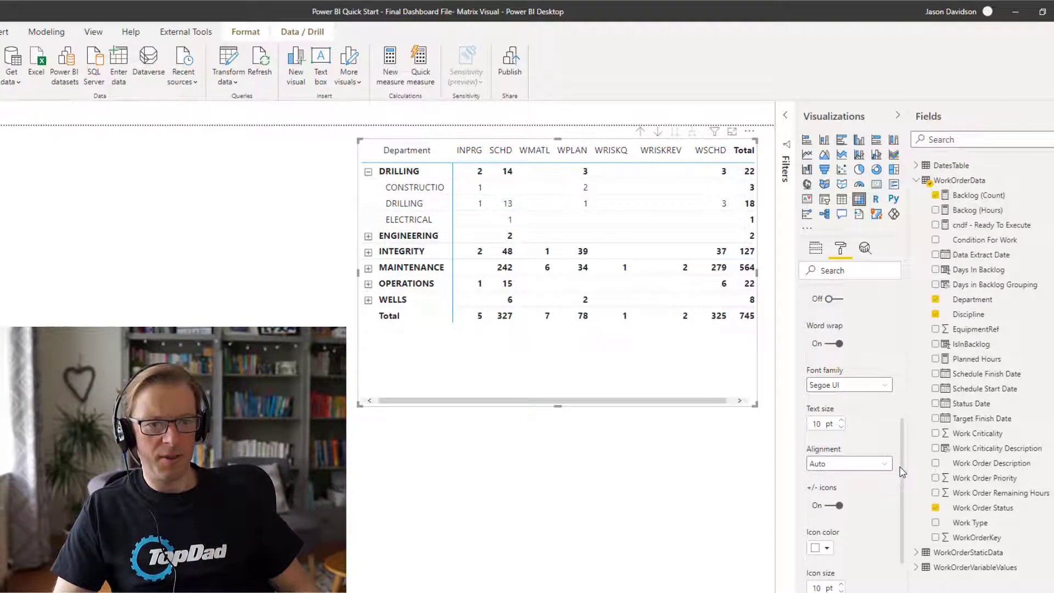
Turn off stepped layout for the row headers so Department and Discipline occupy separate columns.
scroll(903, 472, up, 5)
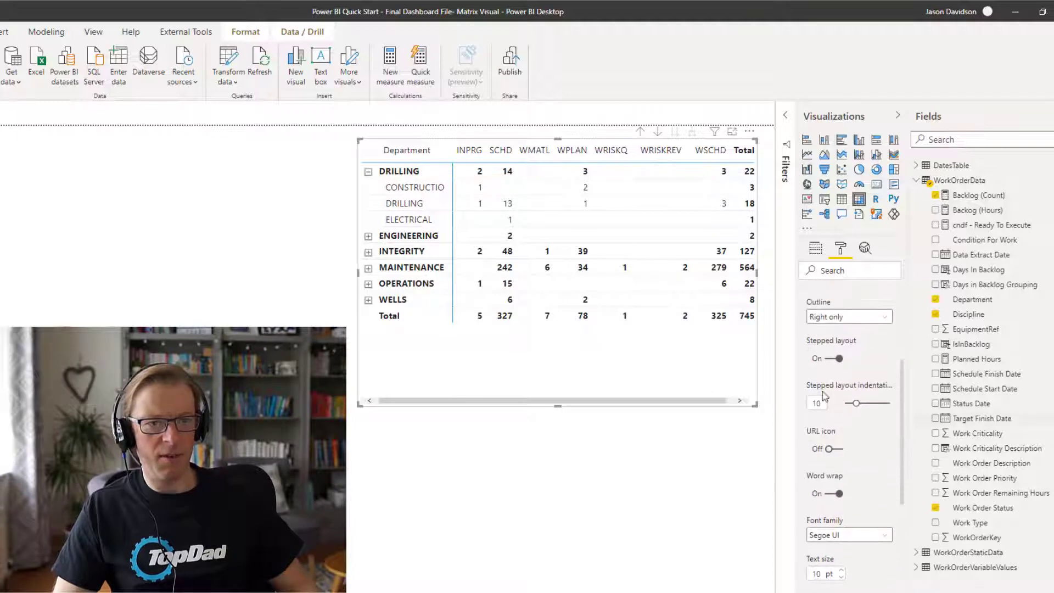
click(839, 359)
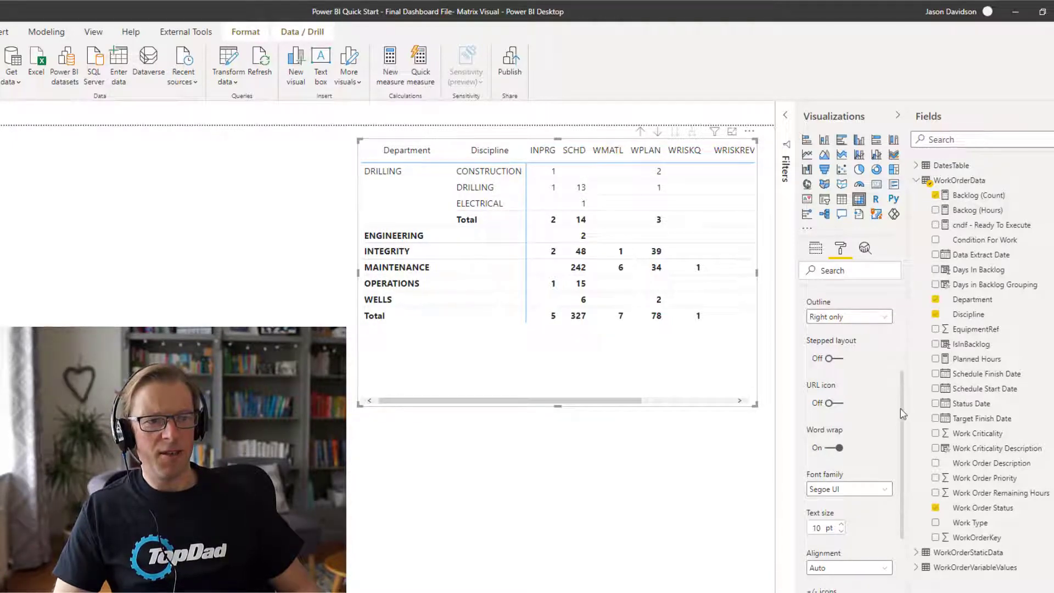
drag(904, 413, 876, 354)
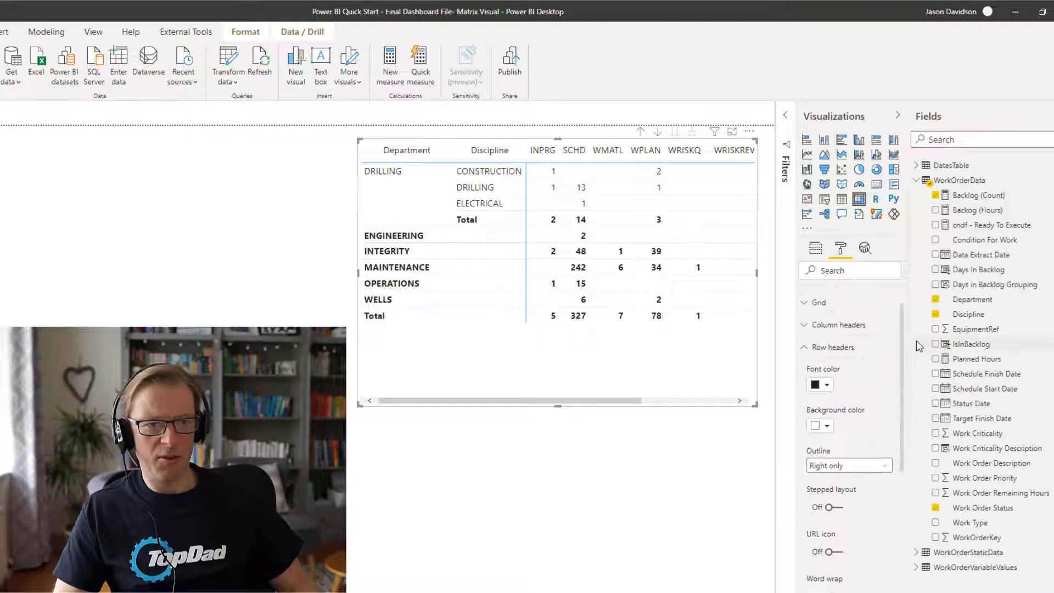
click(806, 349)
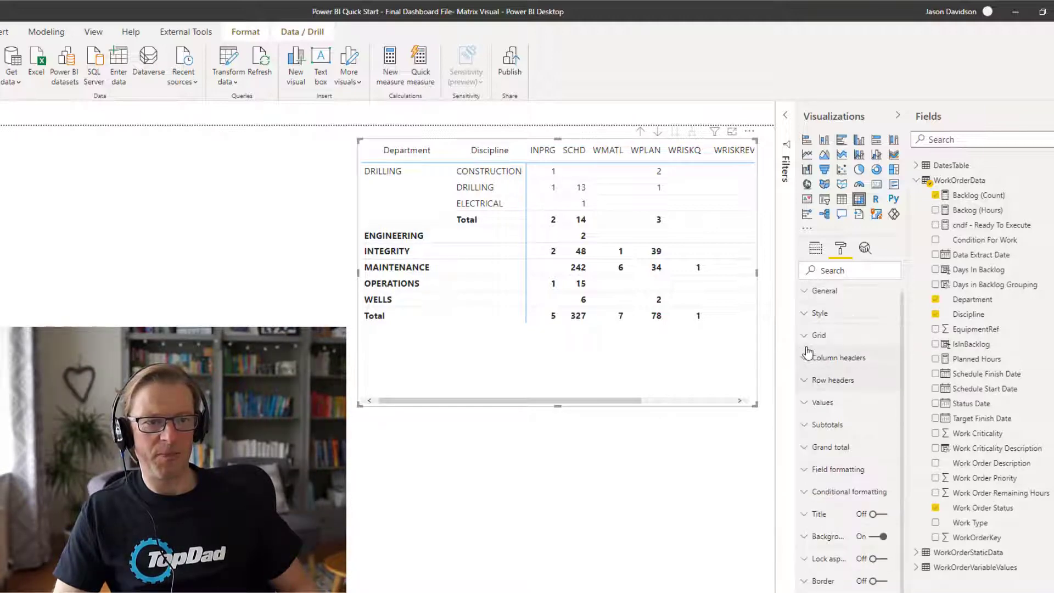
click(822, 404)
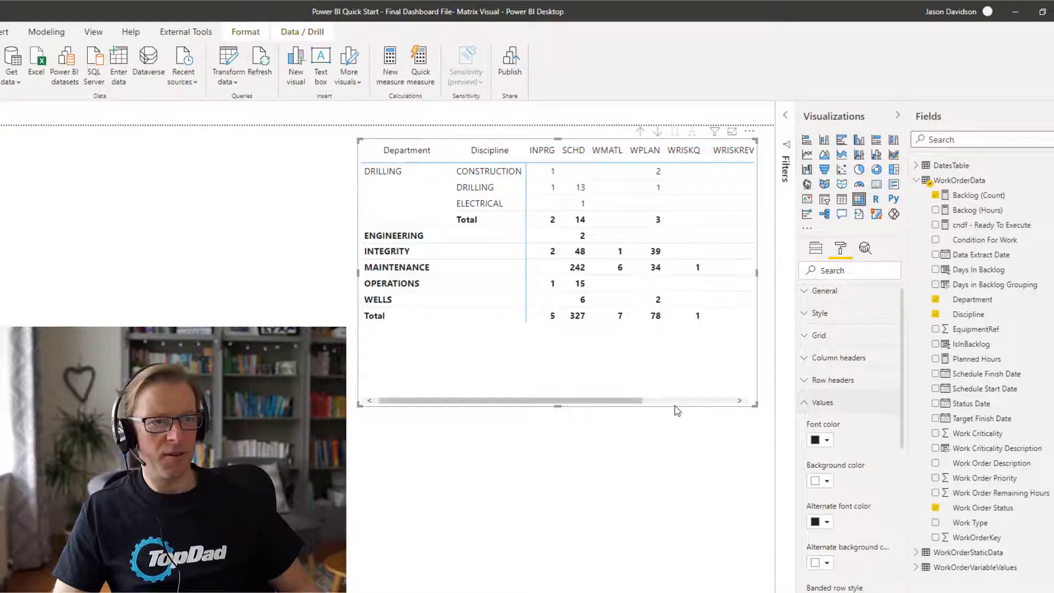
drag(675, 407, 562, 407)
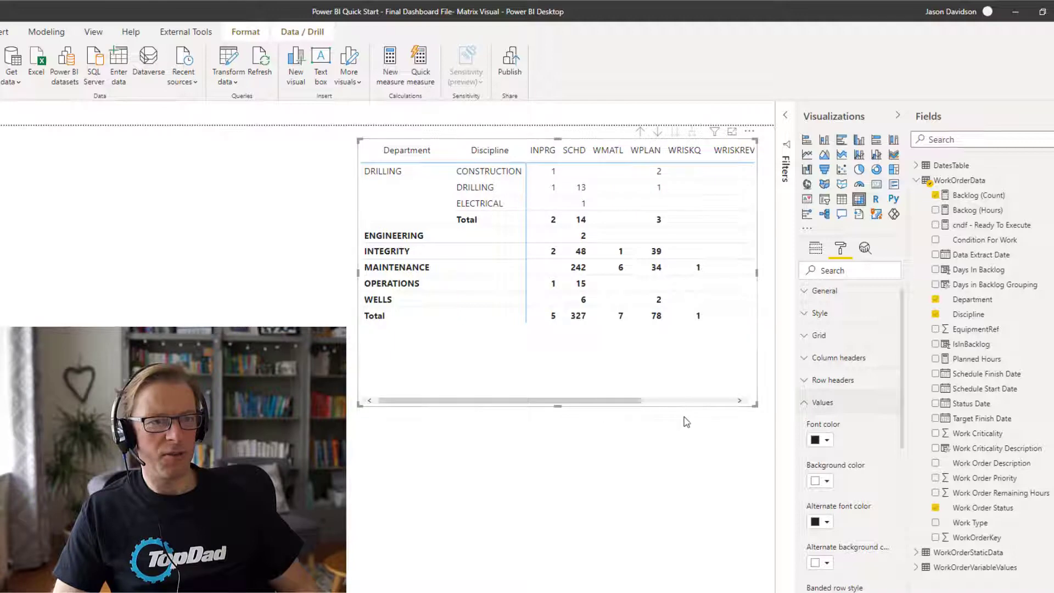
drag(686, 422, 541, 418)
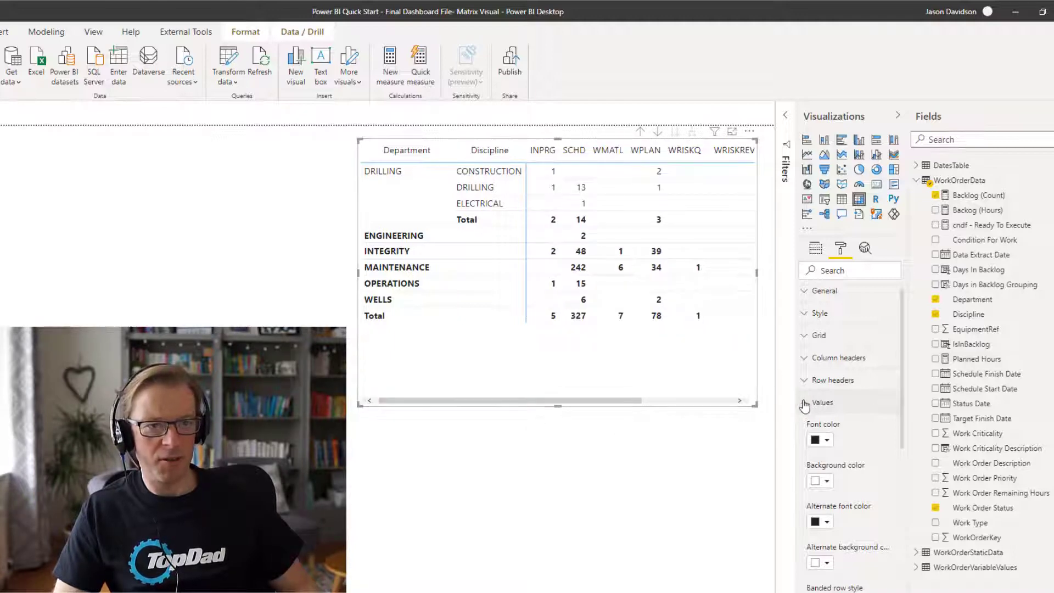
Turn on stepped layout and the +/- icons for the row headers.
click(806, 380)
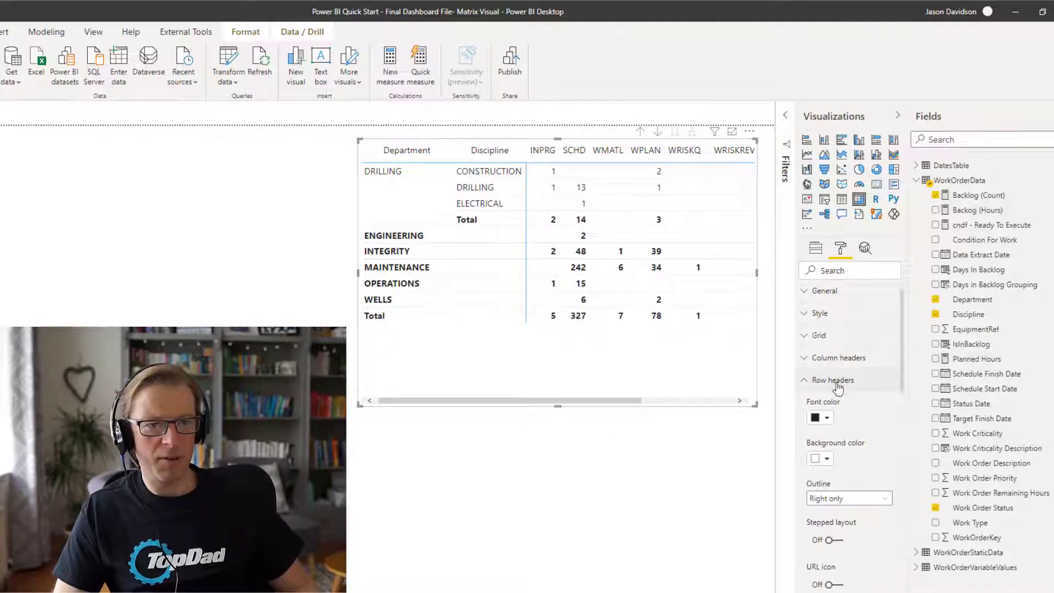
click(831, 541)
scroll(903, 379, down, 4)
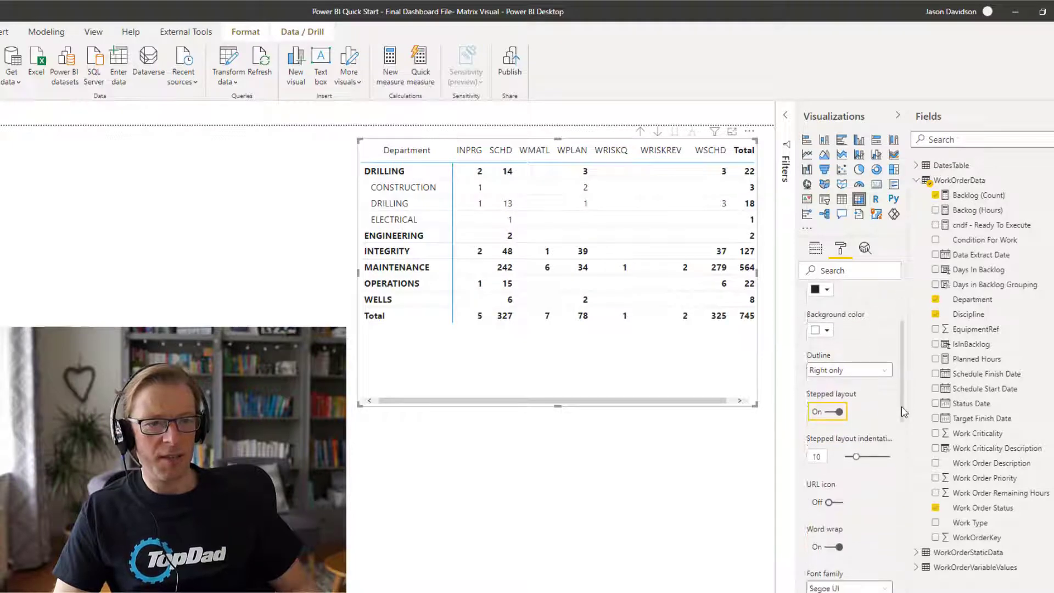
click(830, 563)
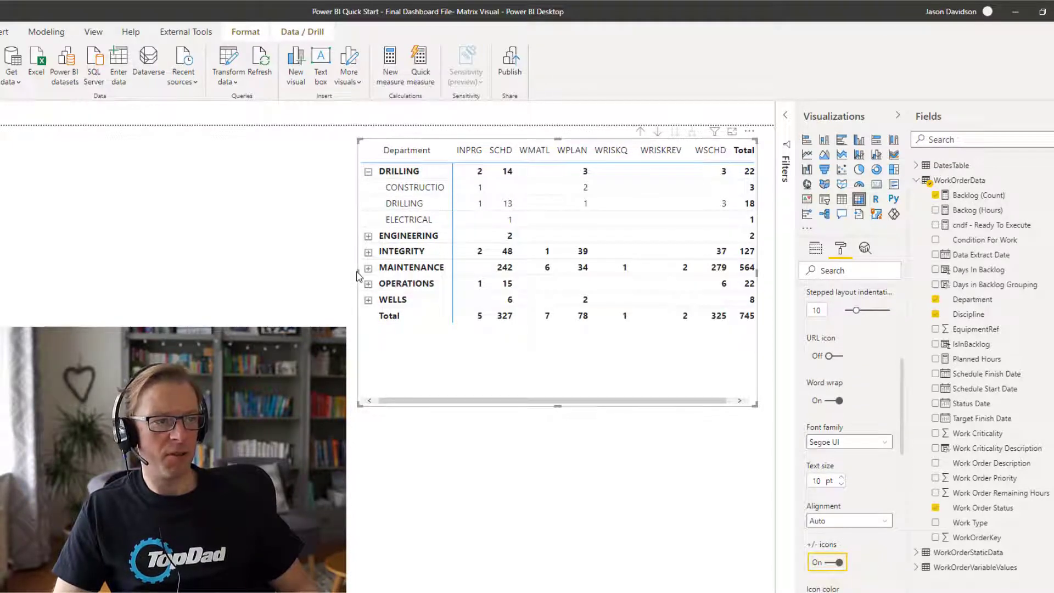
Widen the matrix from its left edge so the Total column fits, and close the row header settings.
drag(355, 277, 324, 273)
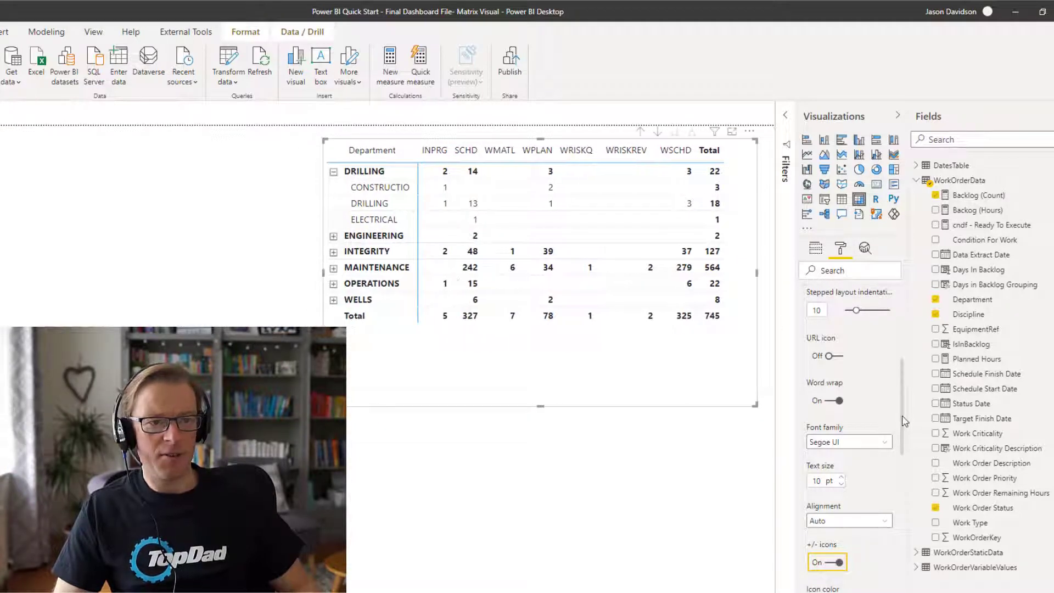
scroll(904, 420, up, 1)
click(813, 387)
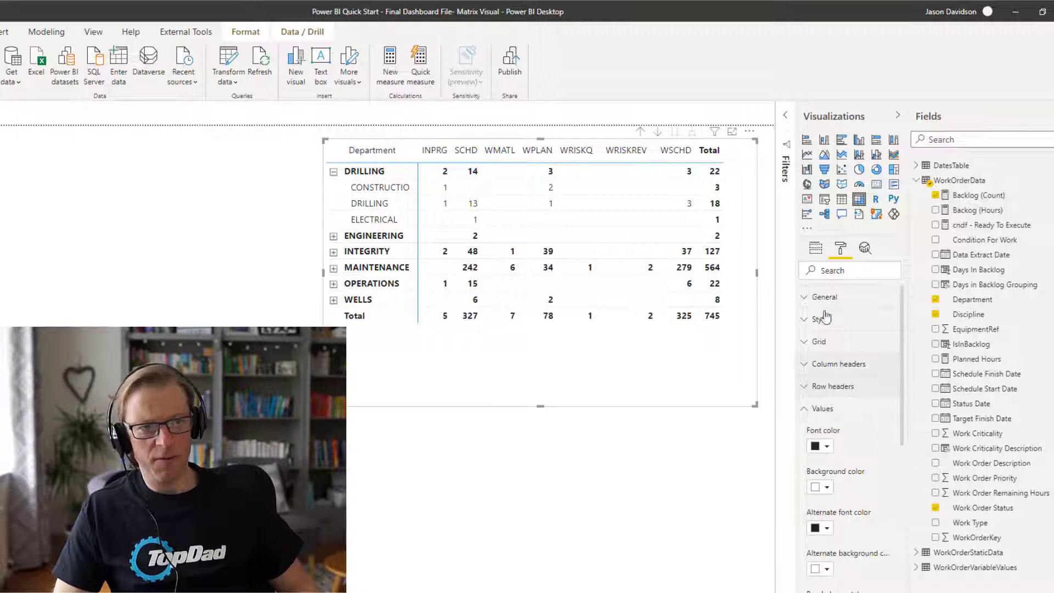
Apply the Default style to the matrix and look at the color choices for the values' alternate background.
click(807, 319)
click(846, 357)
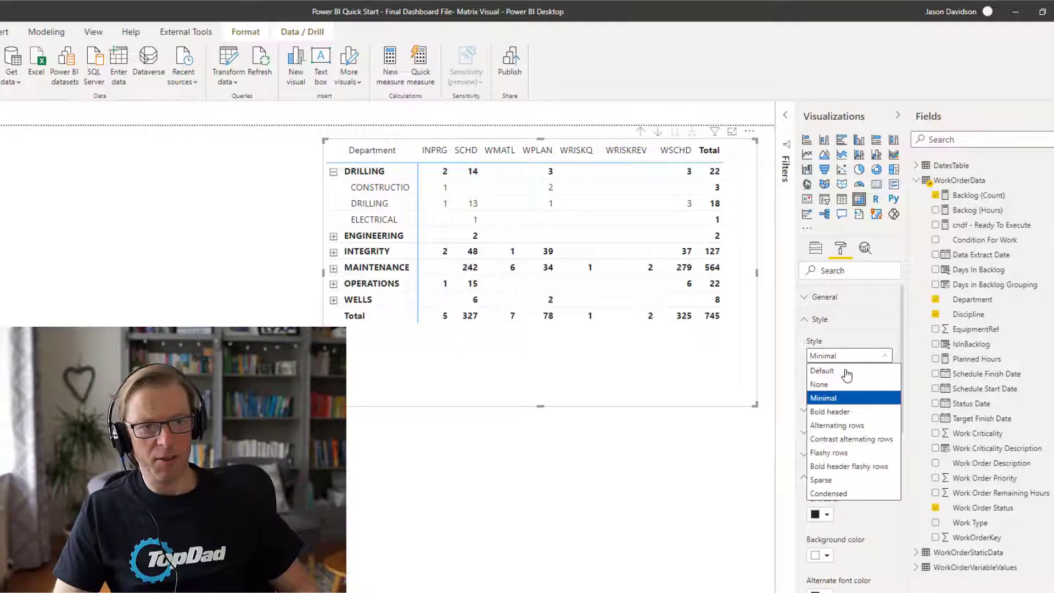
click(846, 376)
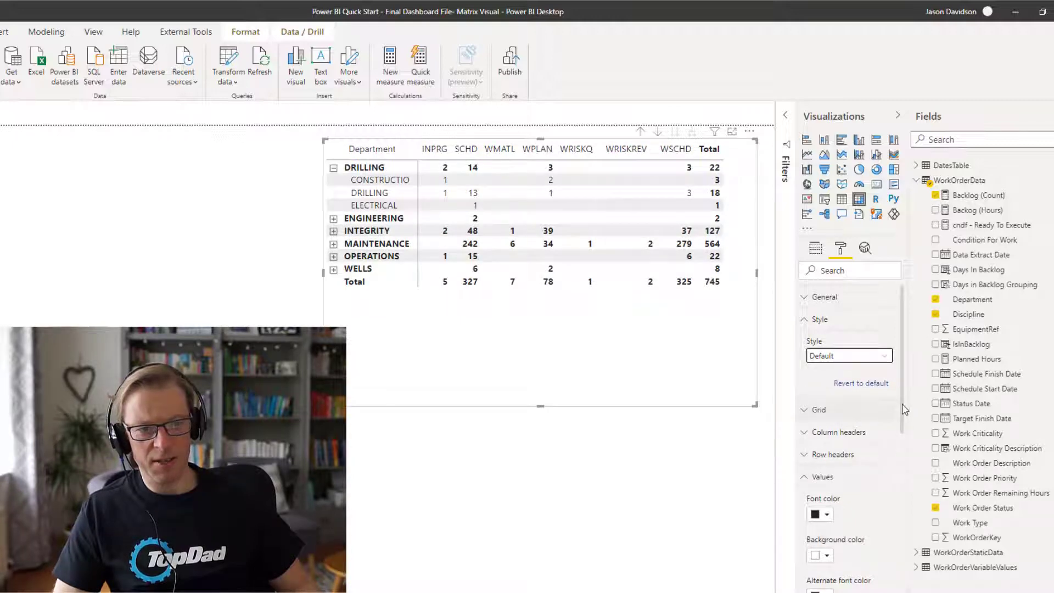
scroll(905, 419, down, 3)
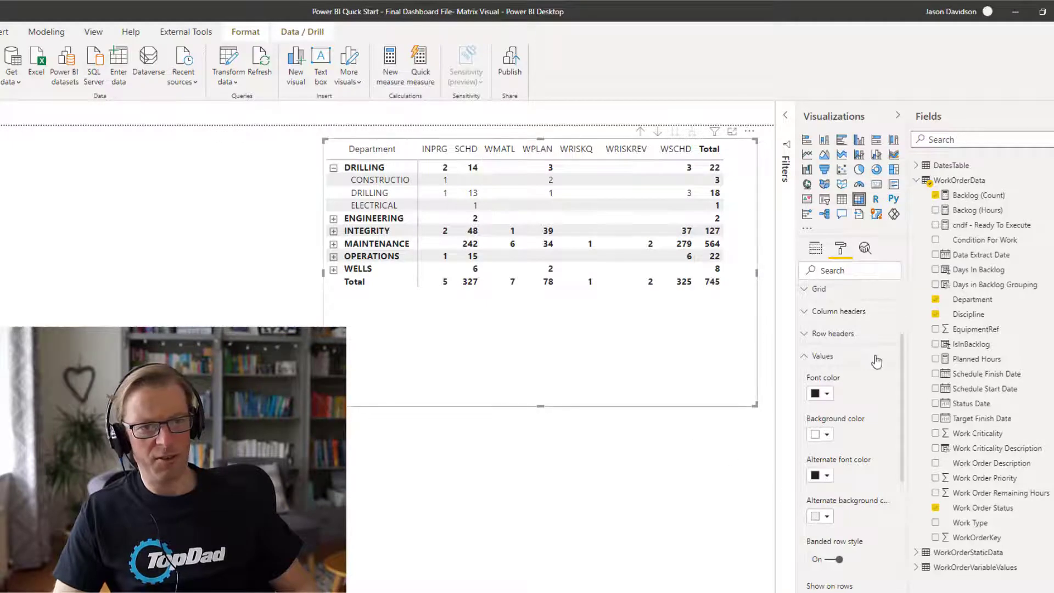
click(828, 517)
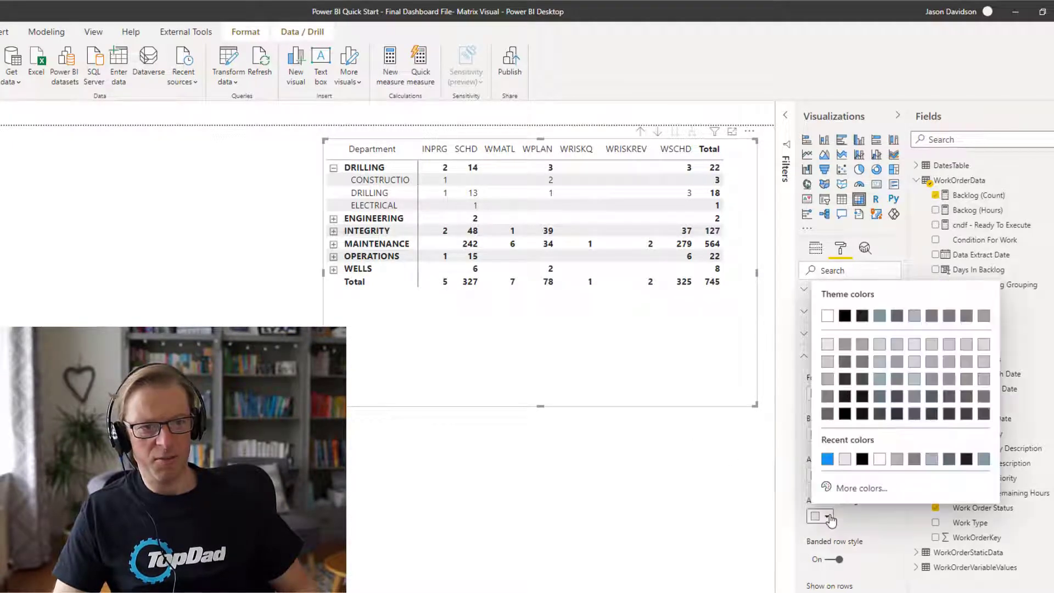
click(830, 515)
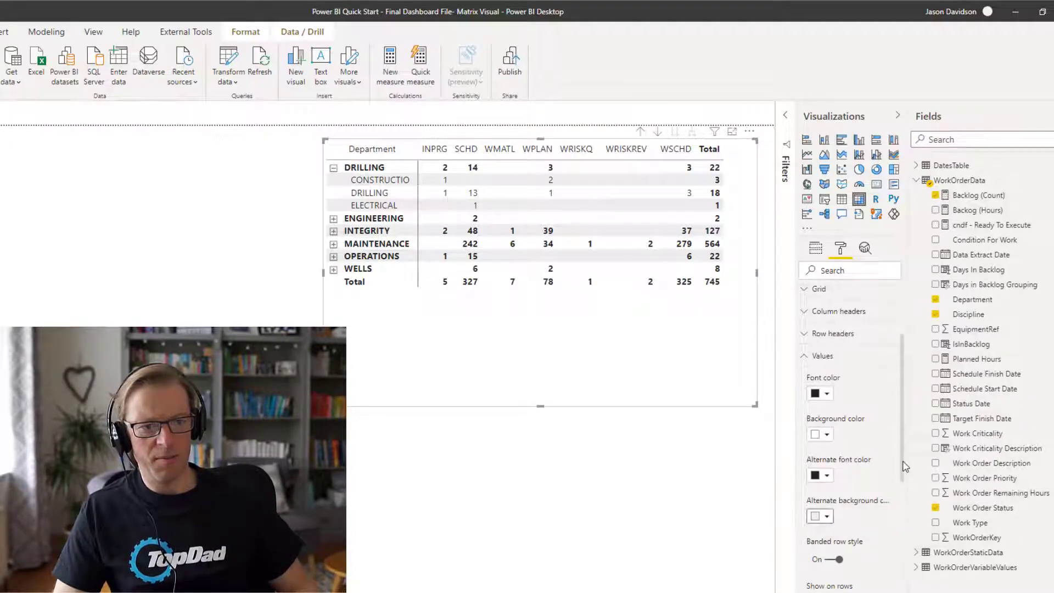
Set the matrix style to Minimal and review the values' color and banded row settings.
scroll(905, 466, up, 3)
click(821, 356)
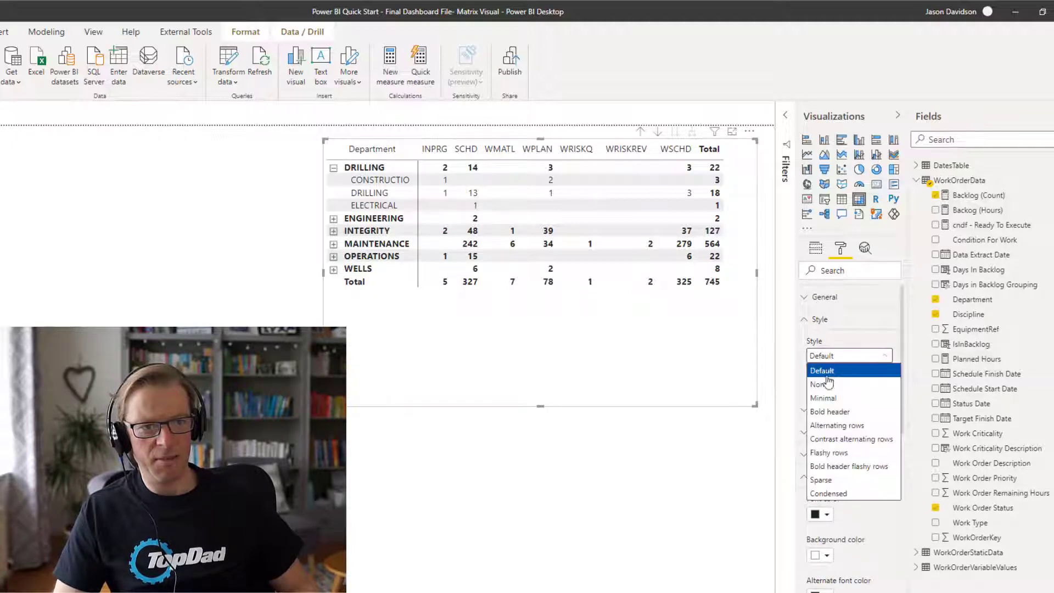
click(824, 397)
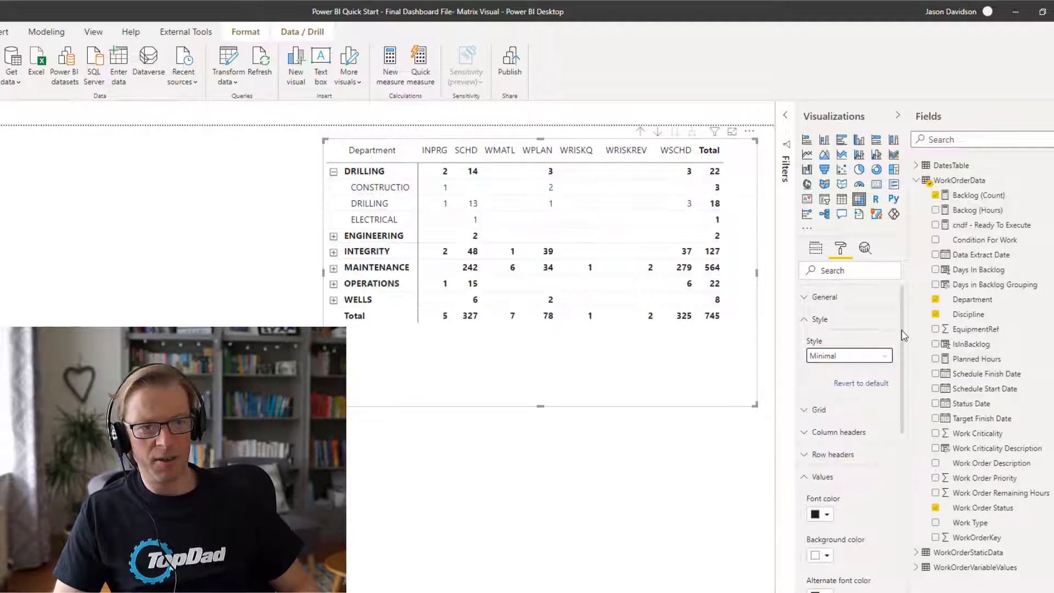
scroll(905, 336, down, 5)
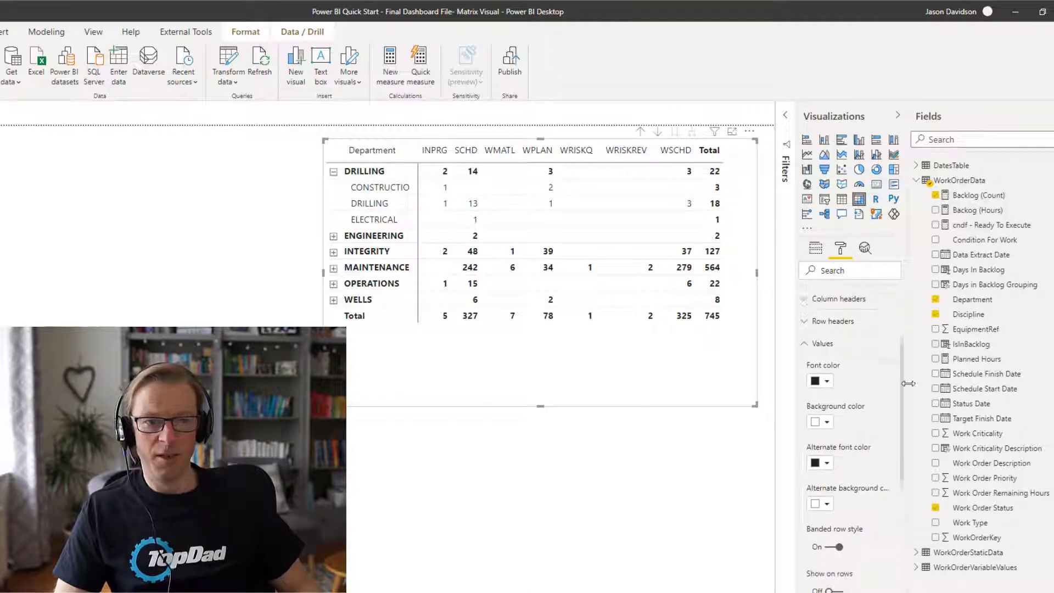
scroll(909, 383, down, 3)
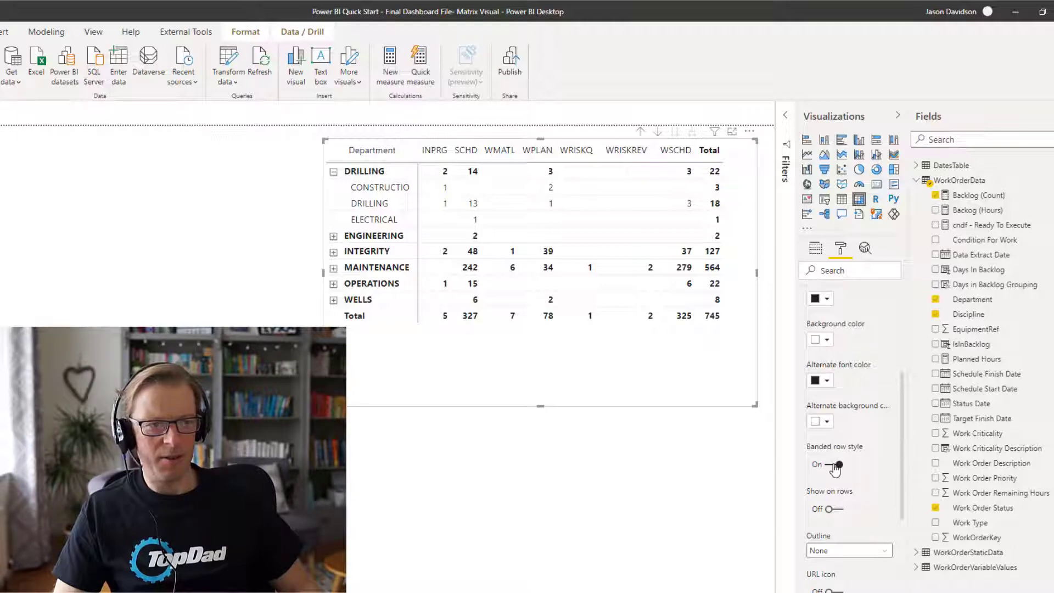
drag(905, 461, 906, 369)
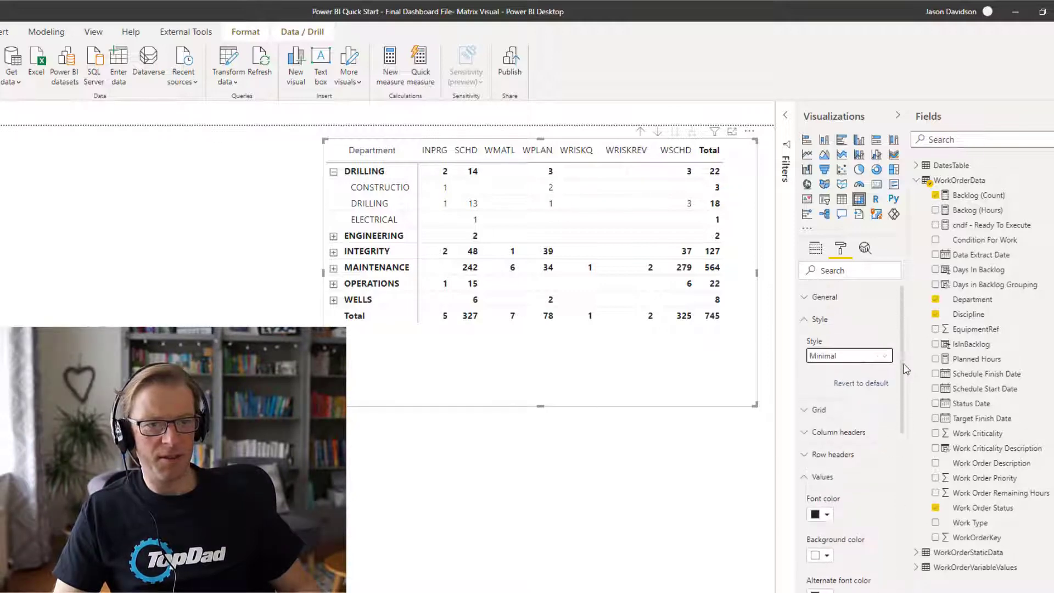
Apply the Default style and try turning the values' banded row style off before turning it back on.
click(855, 363)
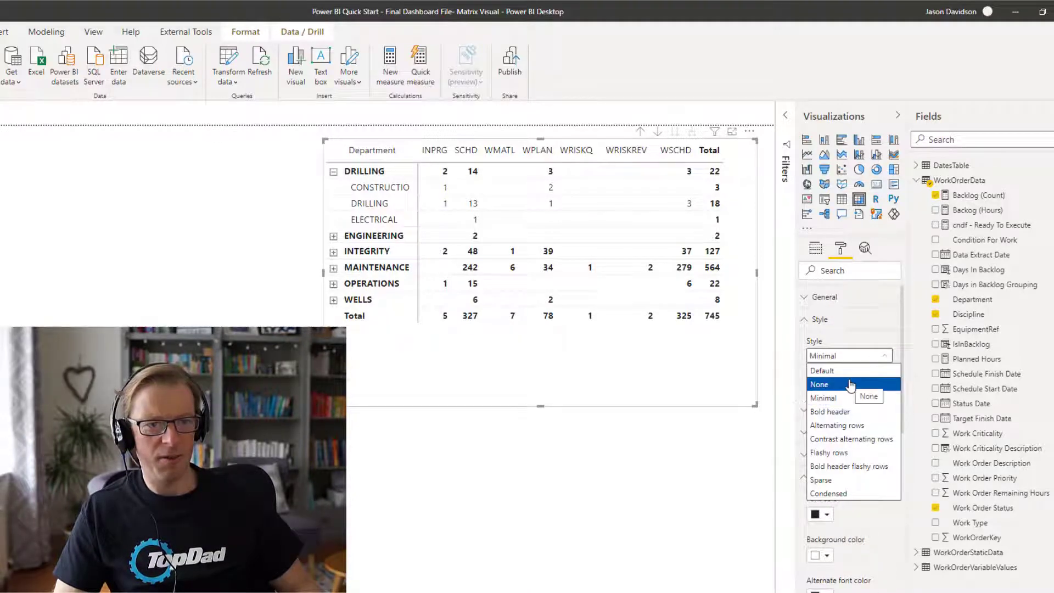
click(854, 371)
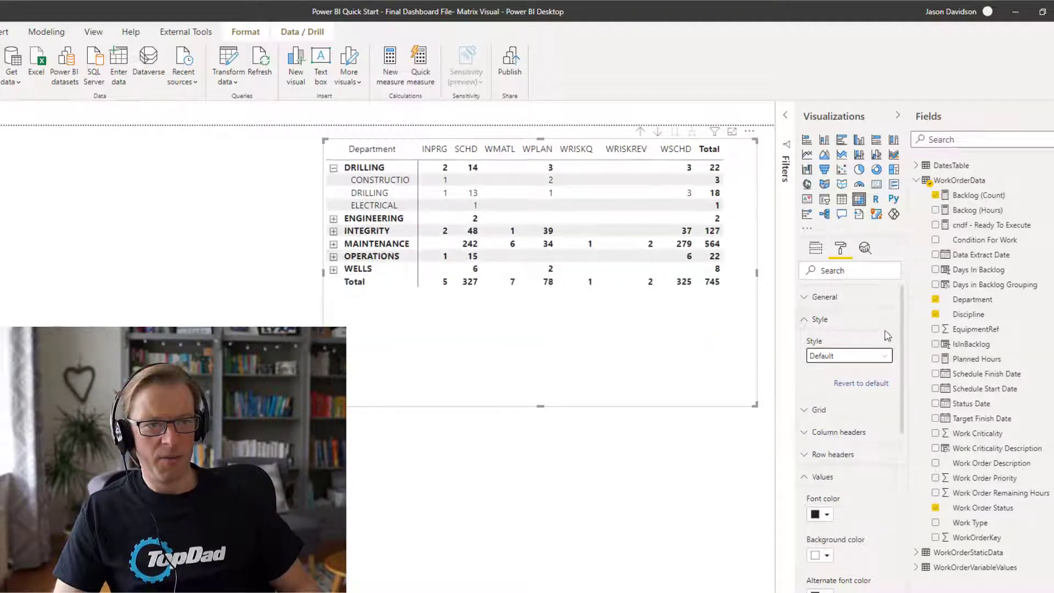
drag(903, 346, 909, 447)
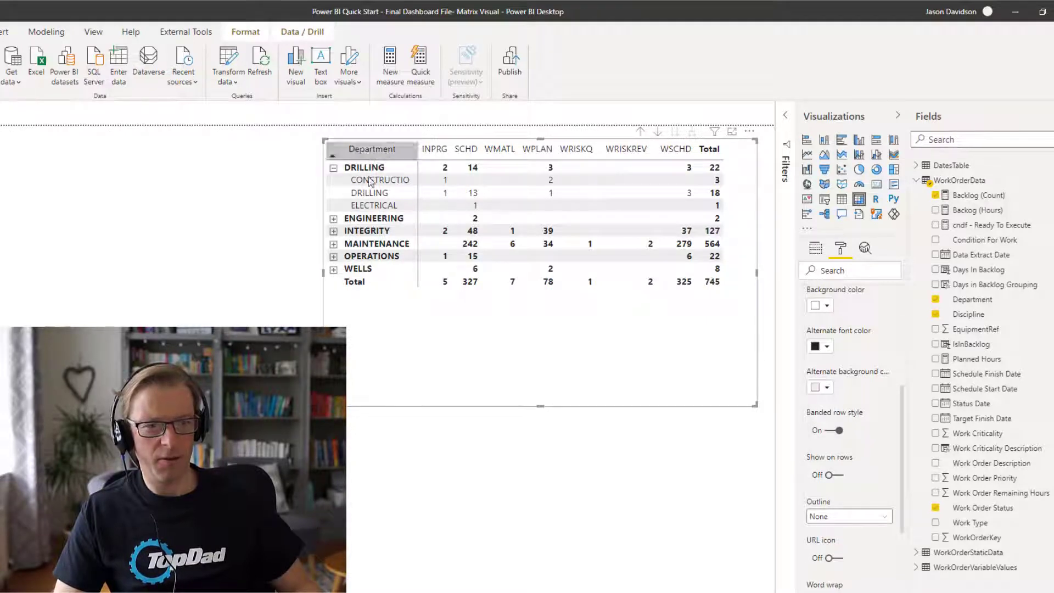
click(838, 431)
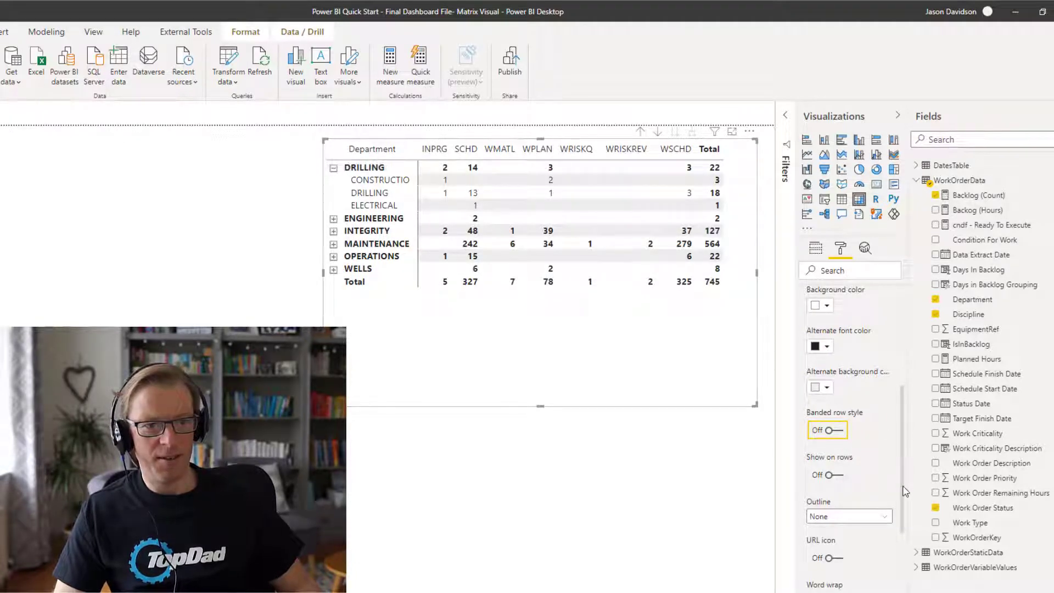
mouse_move(903, 492)
mouse_down()
mouse_move(904, 401)
mouse_move(909, 492)
mouse_up()
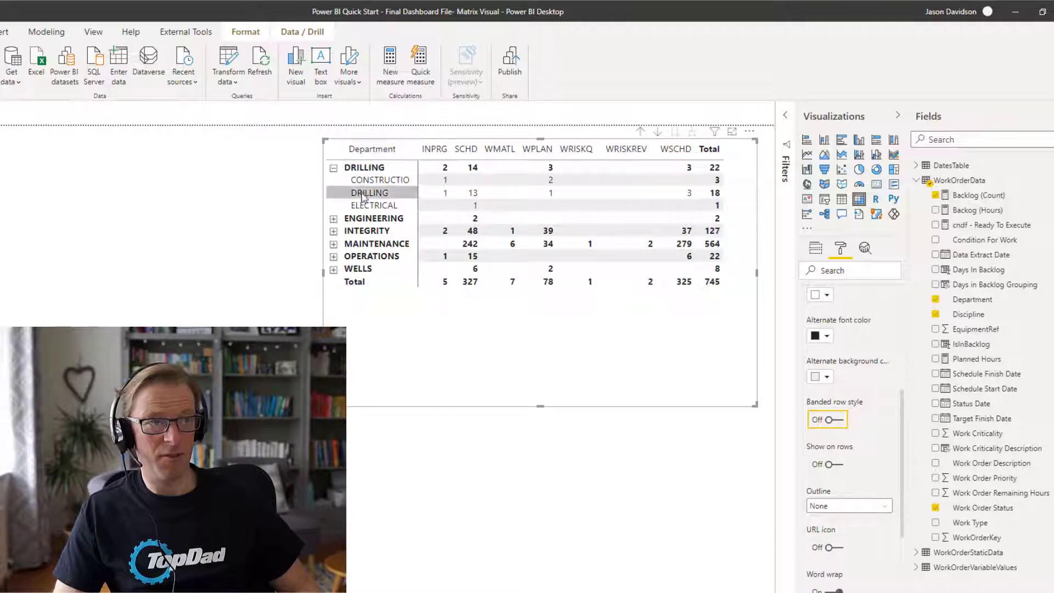
click(830, 423)
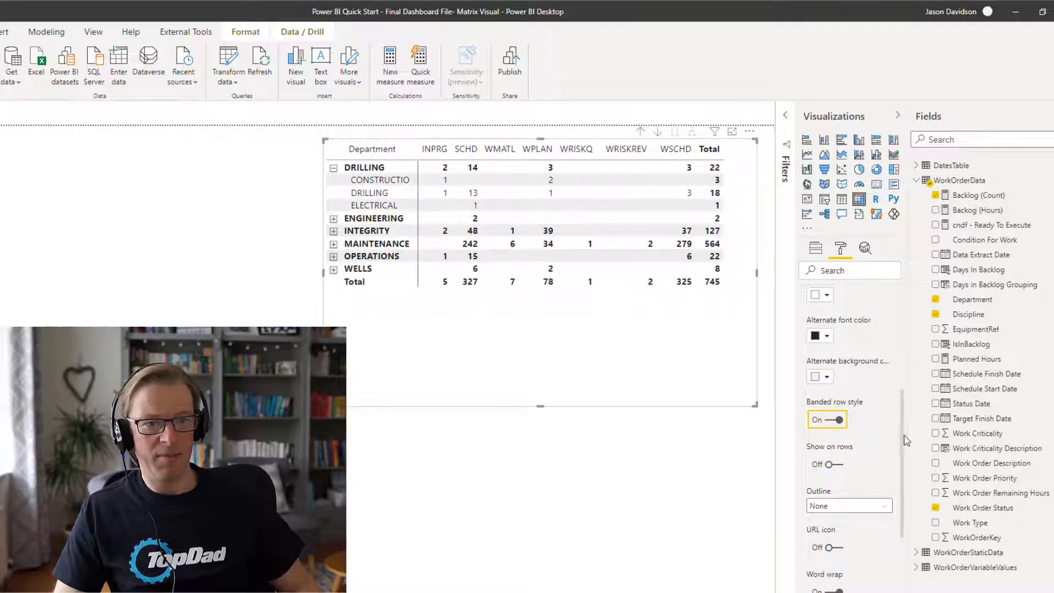
Return the matrix to the Minimal style.
scroll(904, 439, up, 5)
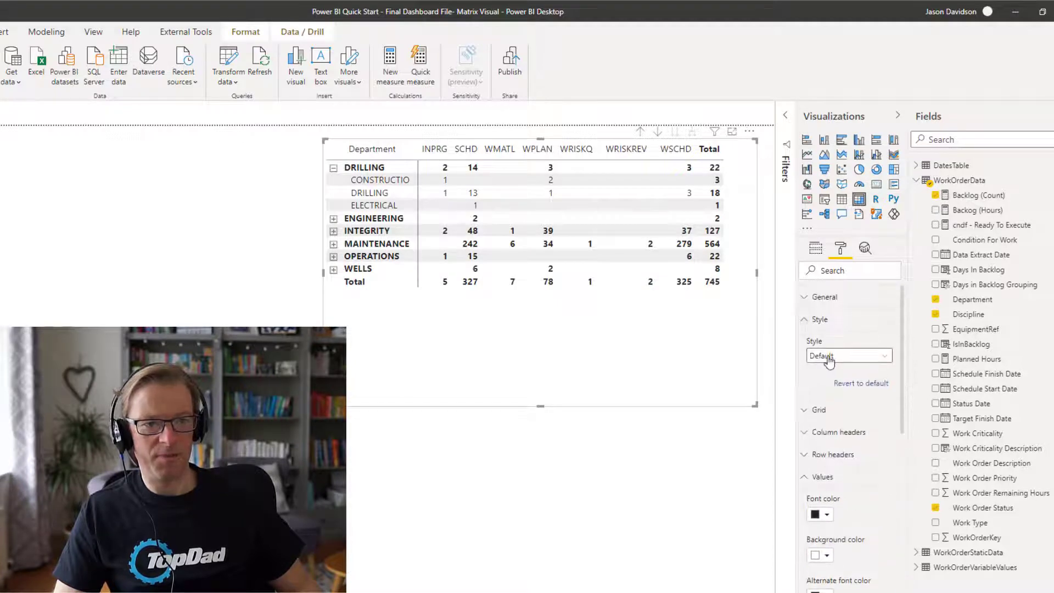
click(837, 356)
click(833, 398)
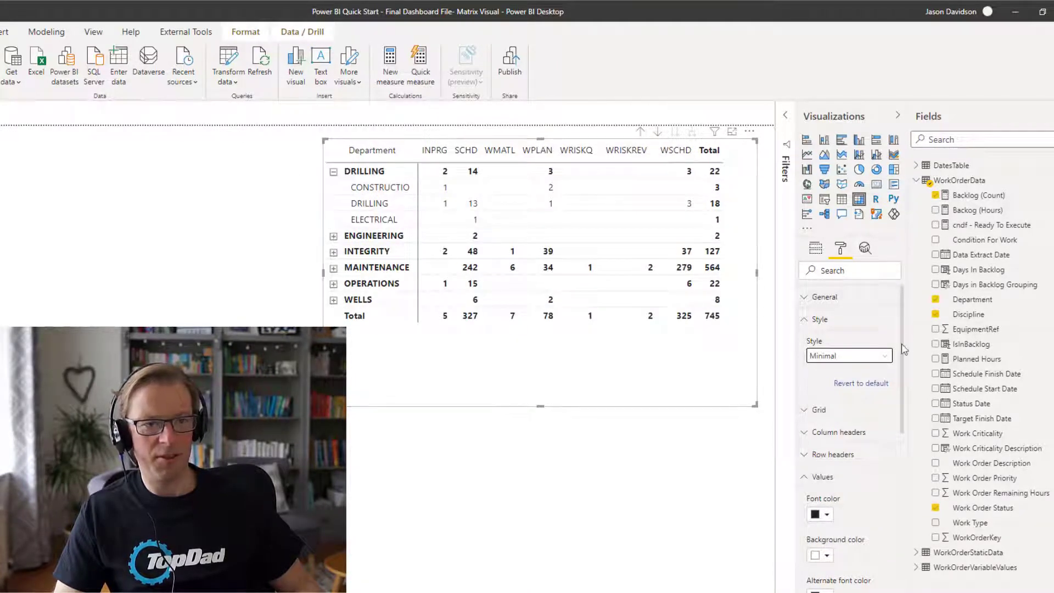
Try turning on Show on rows for the values before turning it off again.
drag(901, 347, 906, 477)
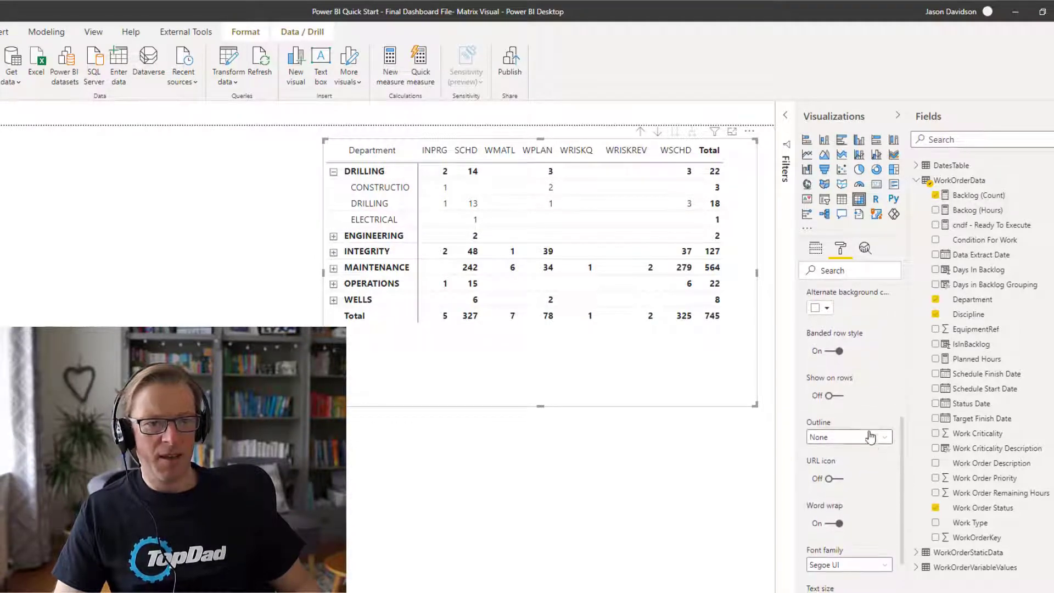
click(829, 398)
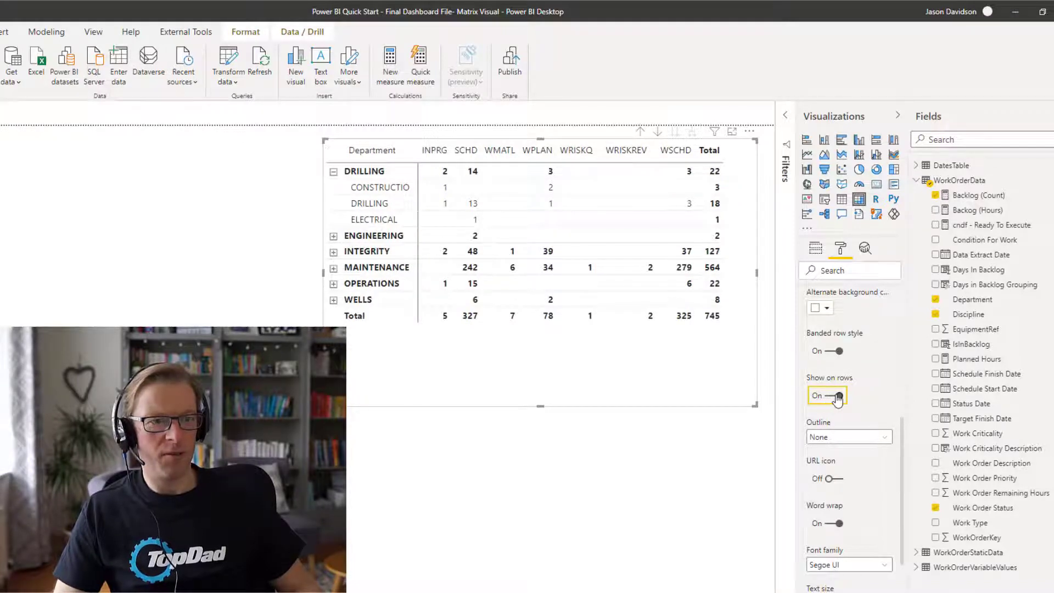
click(828, 396)
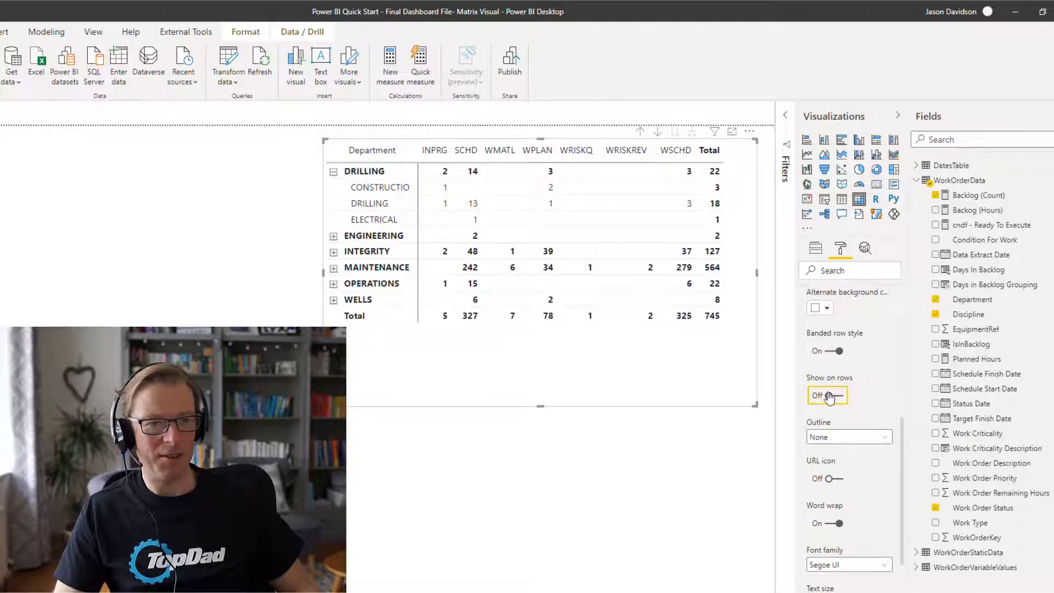
Try Bottom only as the outline of the values before returning it to None.
click(857, 438)
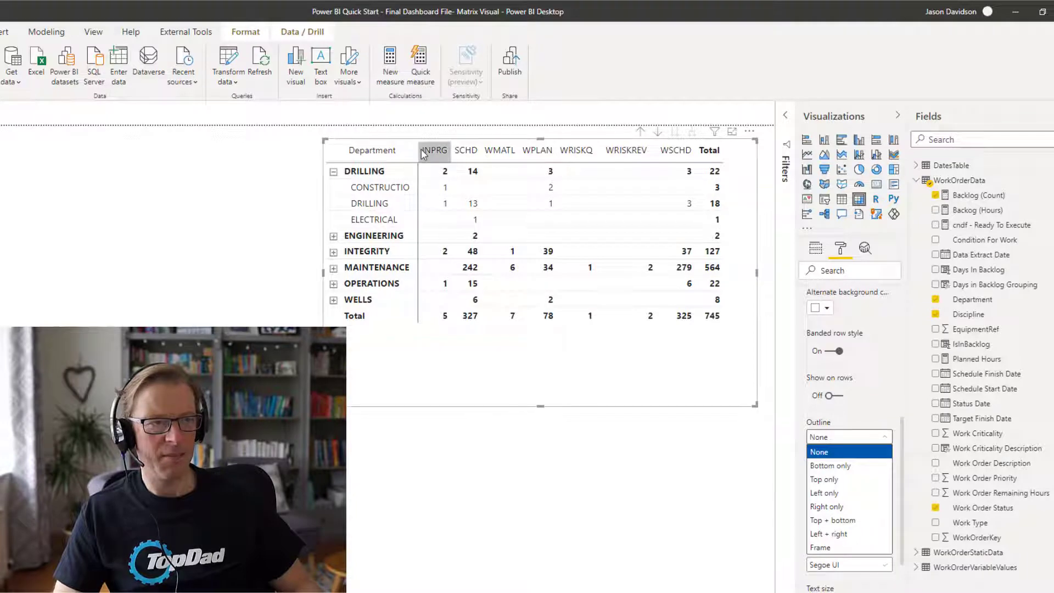
click(850, 468)
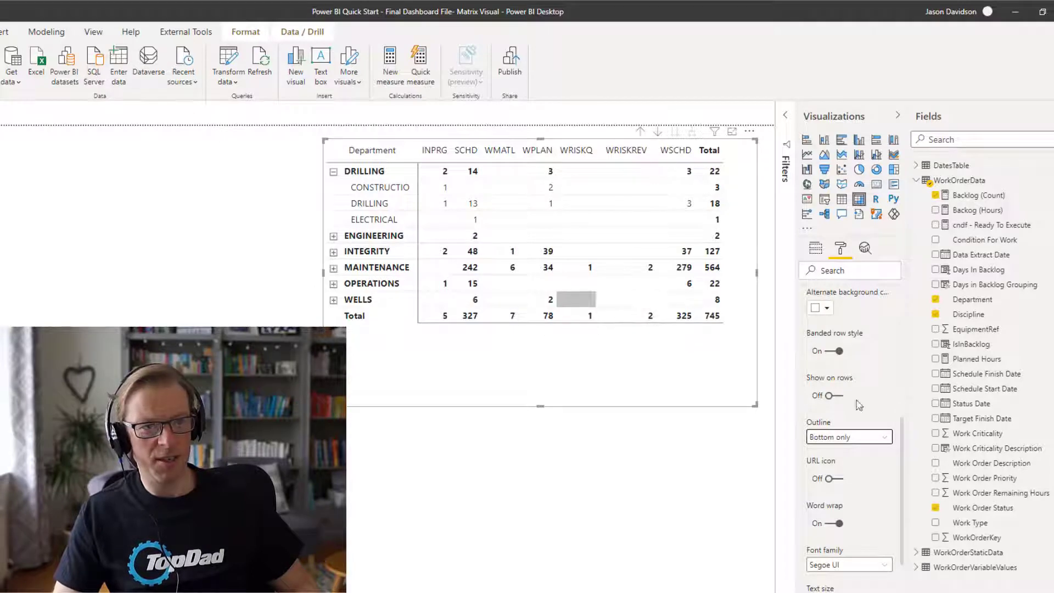
click(864, 441)
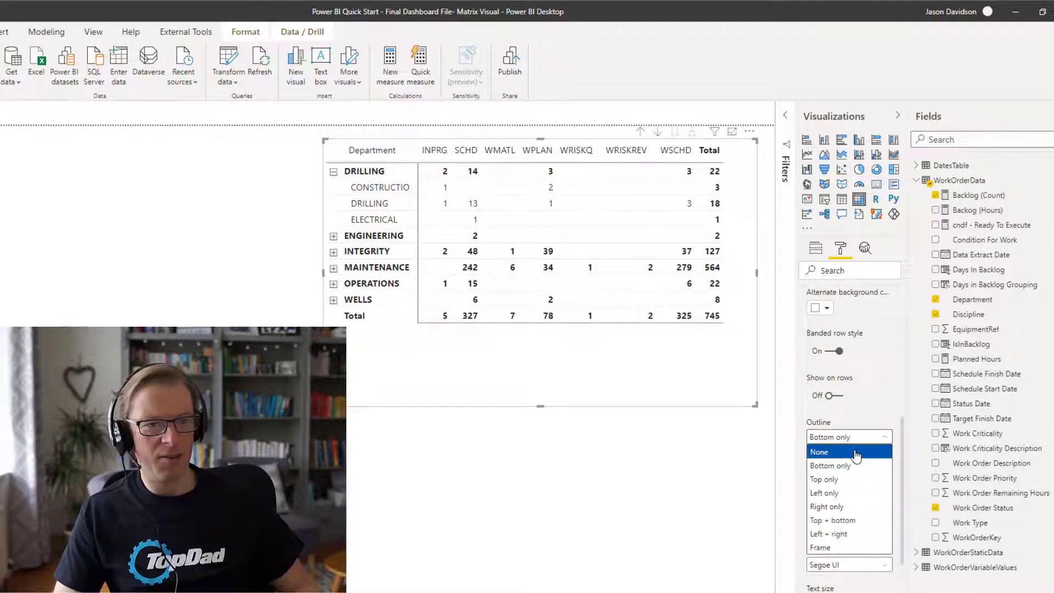
click(856, 455)
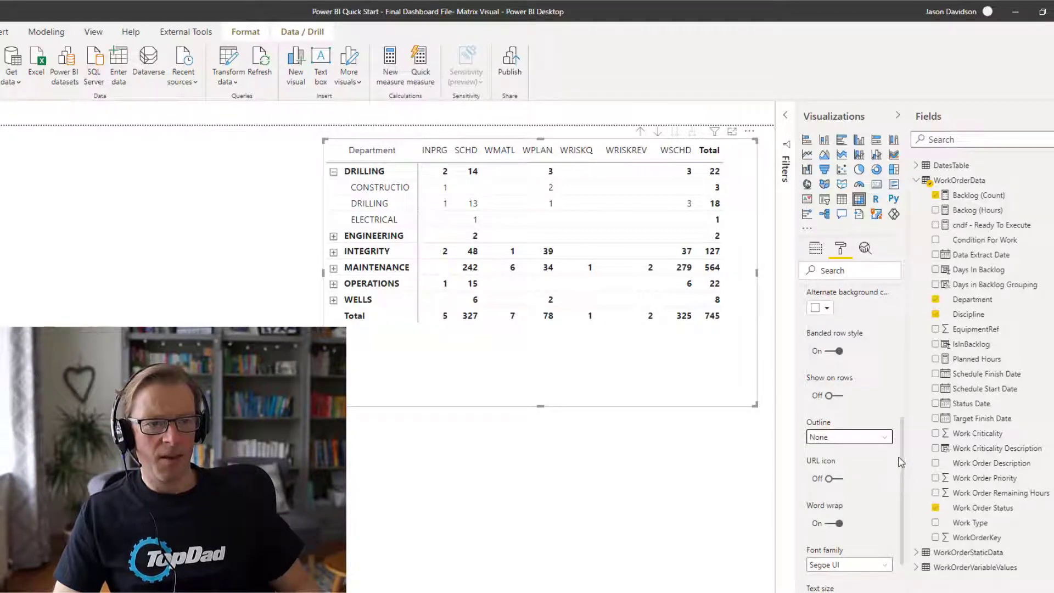
drag(900, 512, 915, 439)
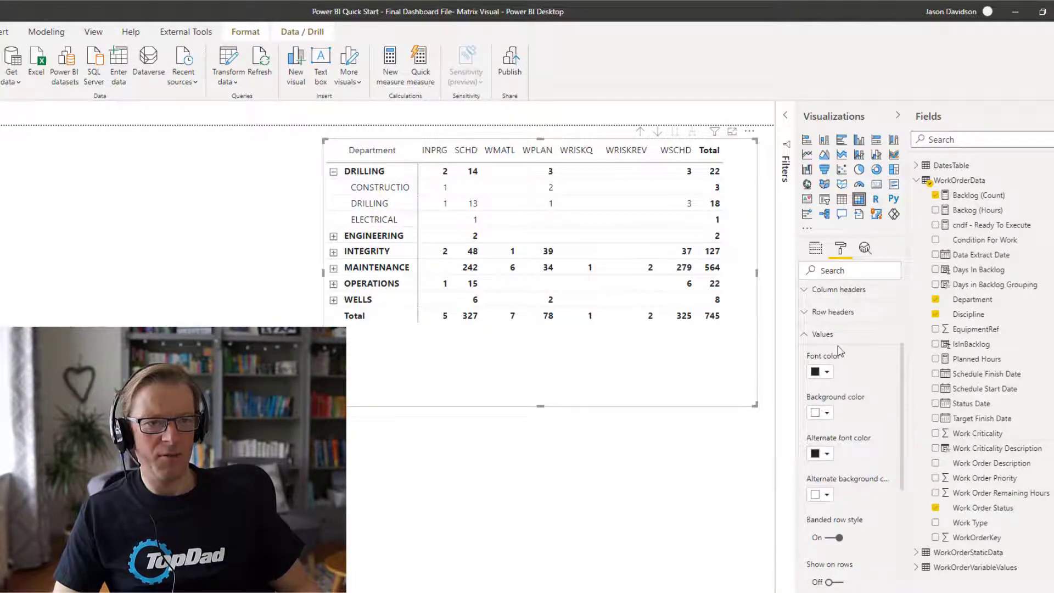
Open the subtotals settings and try turning the row subtotals off before turning them back on.
click(802, 336)
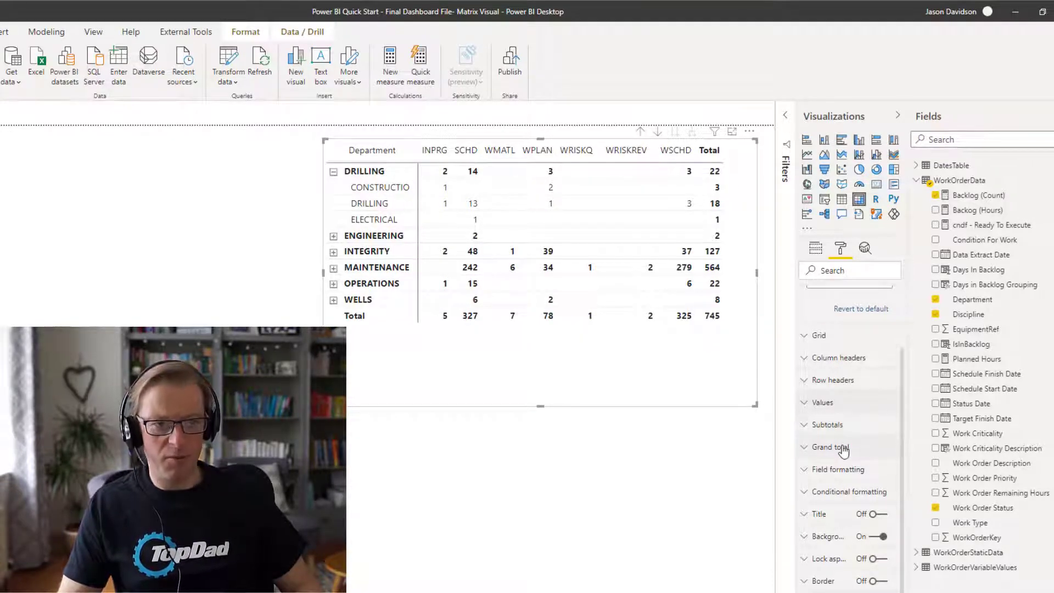
click(804, 428)
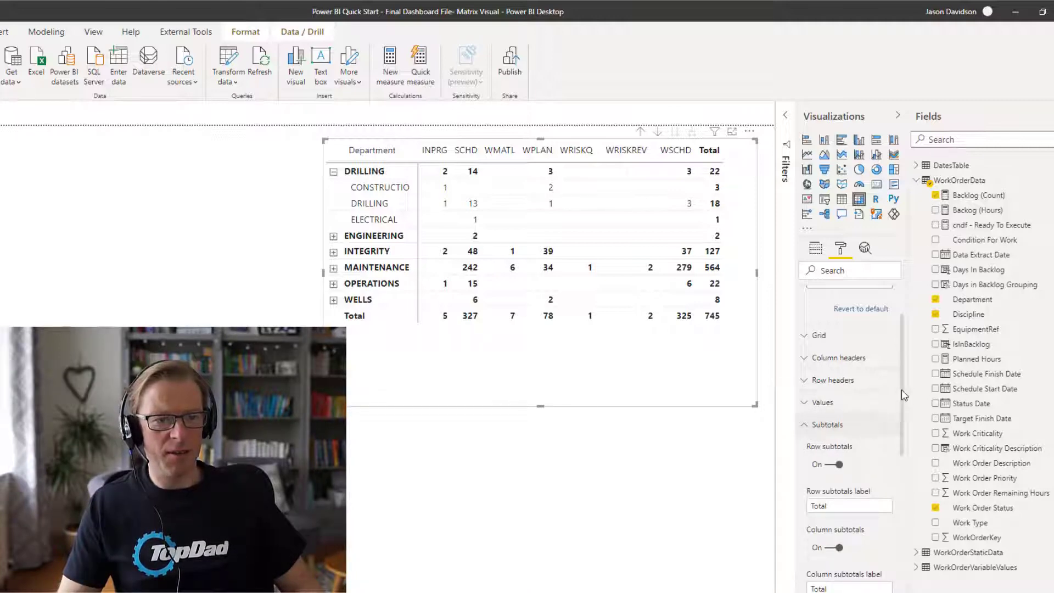
scroll(903, 395, down, 2)
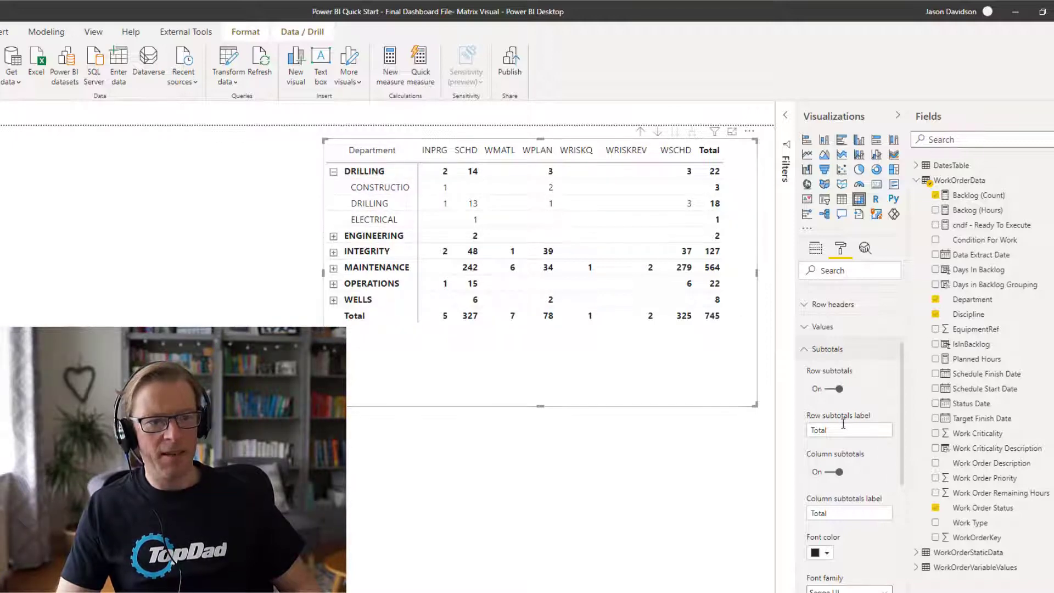
click(839, 390)
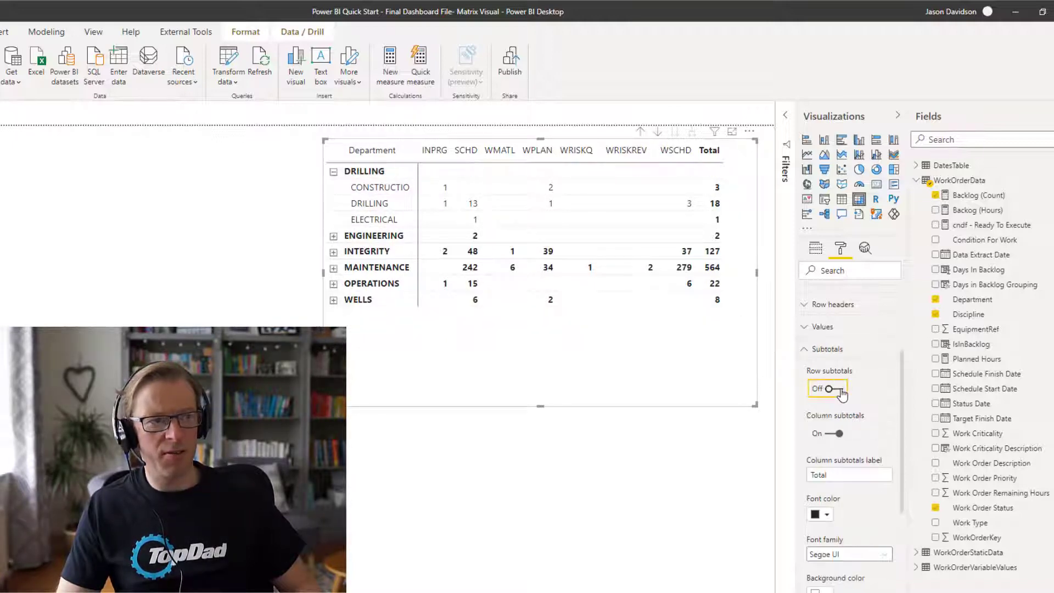
click(831, 390)
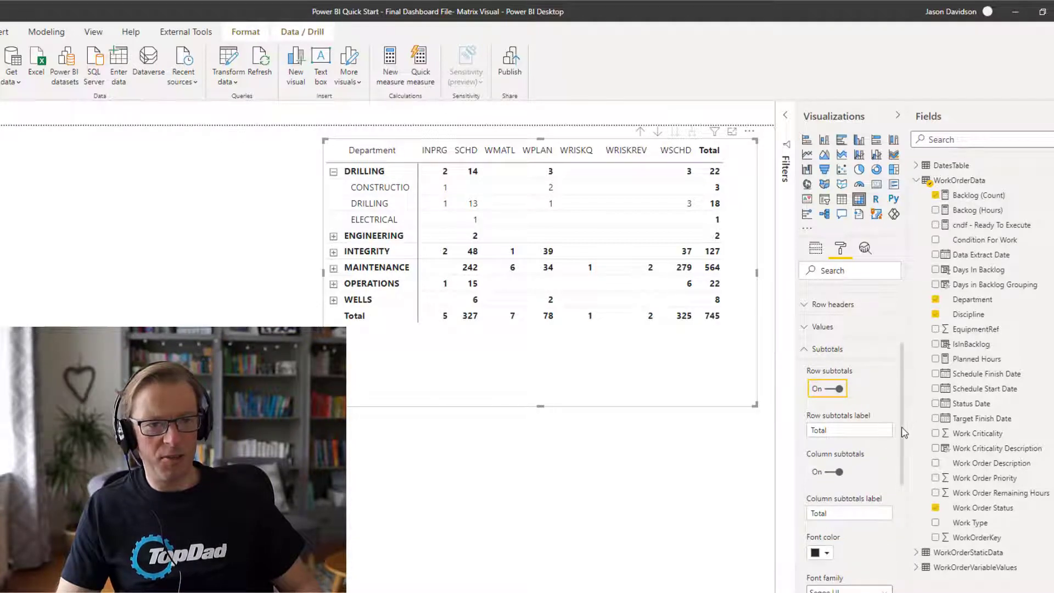
Try the row subtotal position at Bottom and Top, then leave it set to Bottom.
drag(901, 428, 913, 509)
click(823, 539)
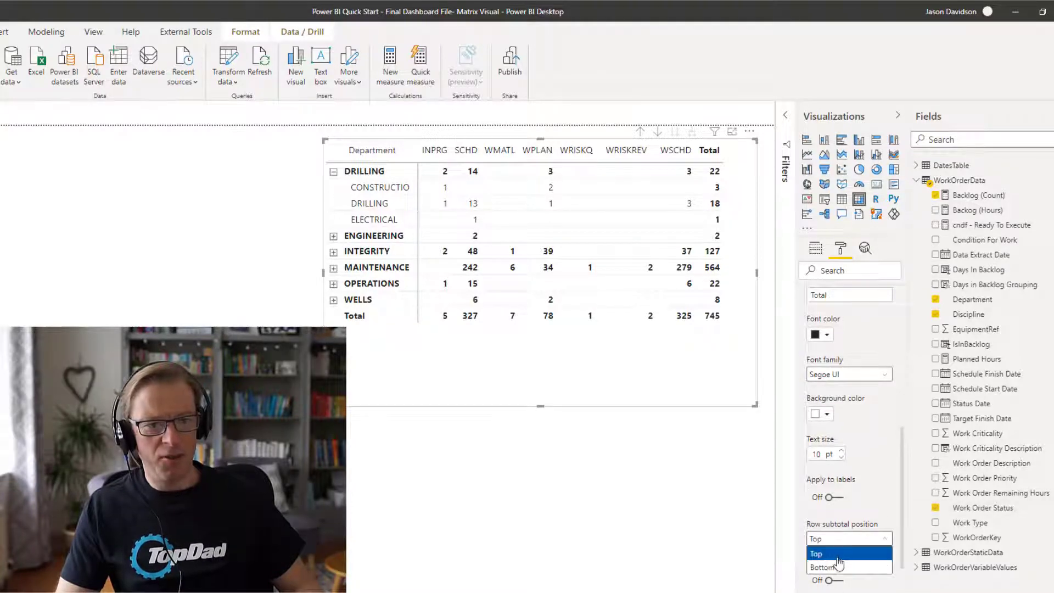
click(836, 568)
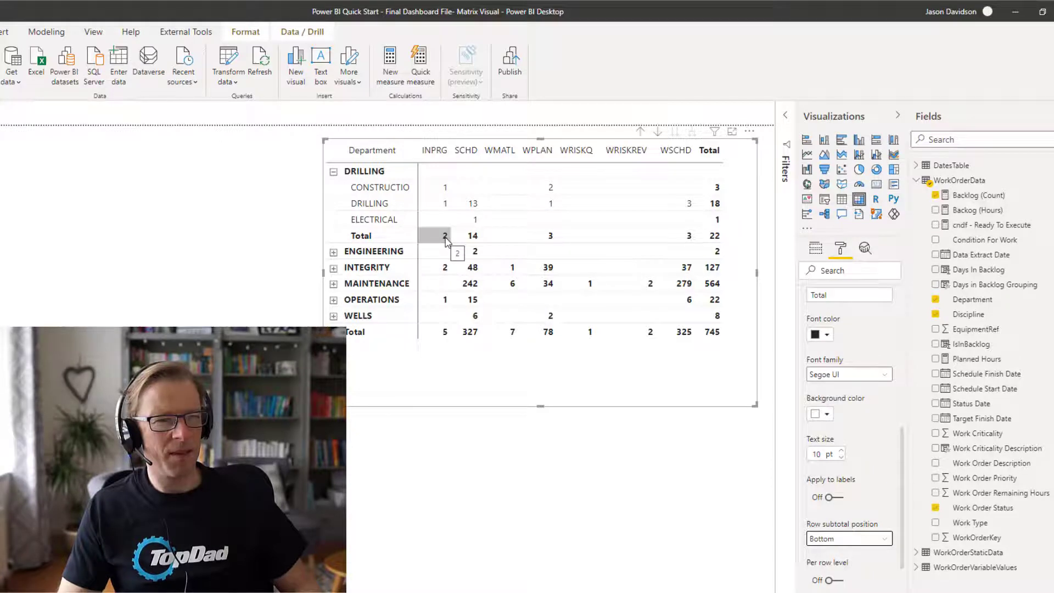
click(869, 540)
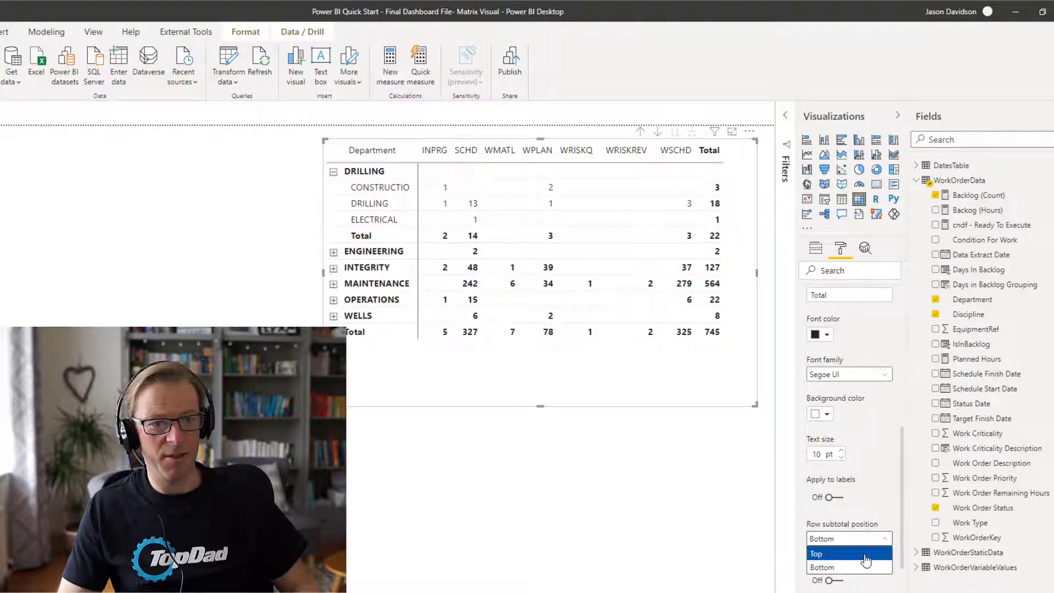
click(866, 558)
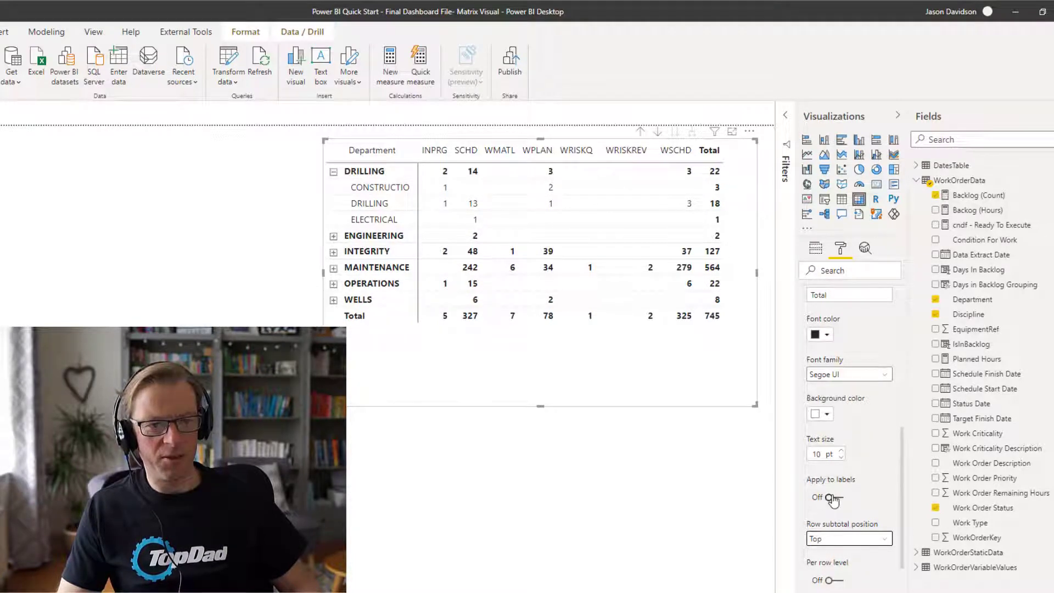
click(849, 540)
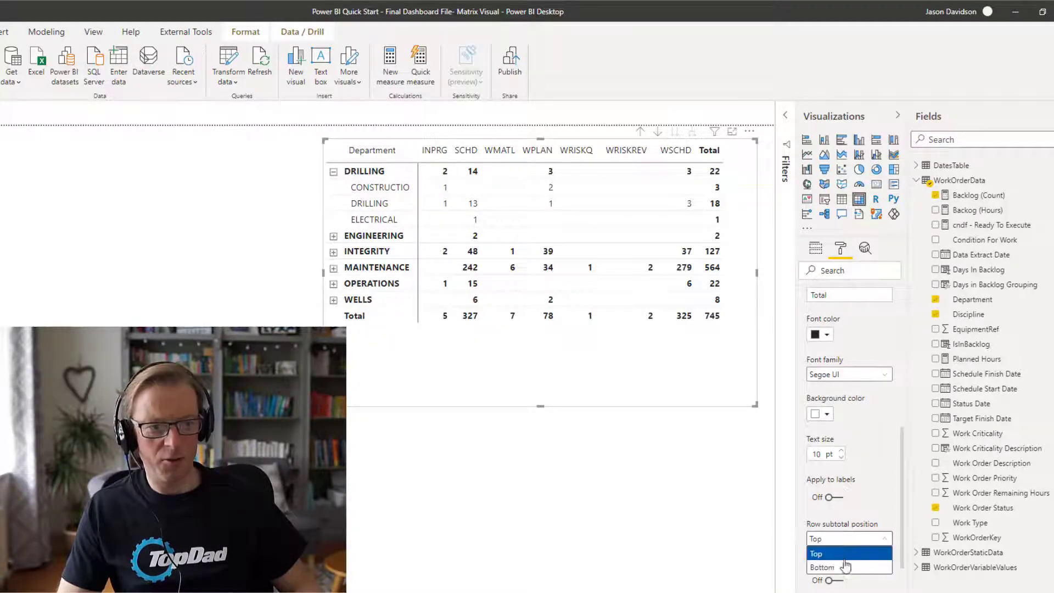
click(827, 566)
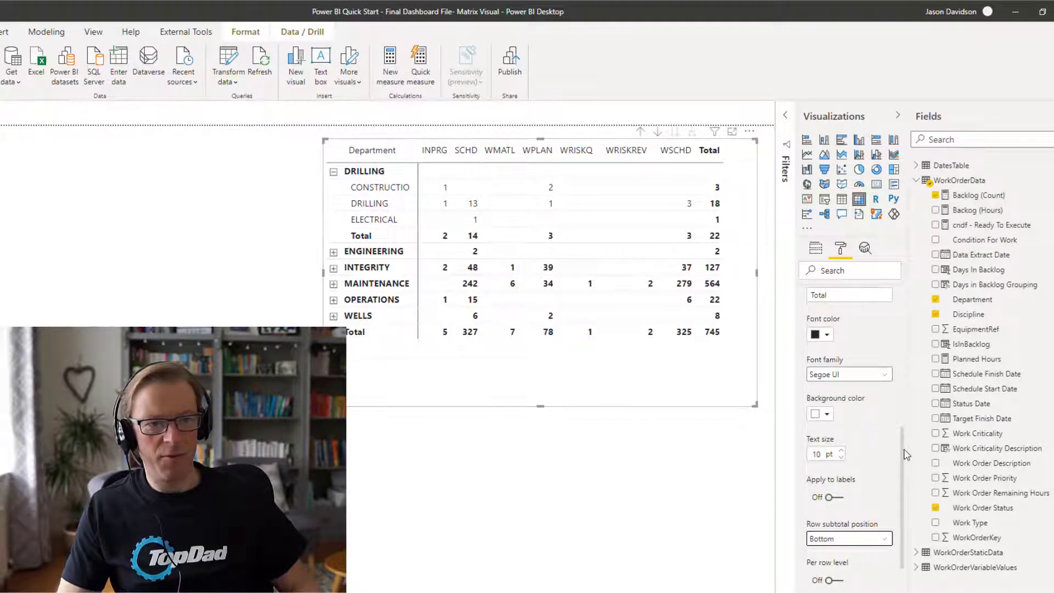
Try Total for Department as the column subtotals label before restoring it to Total.
scroll(902, 442, up, 3)
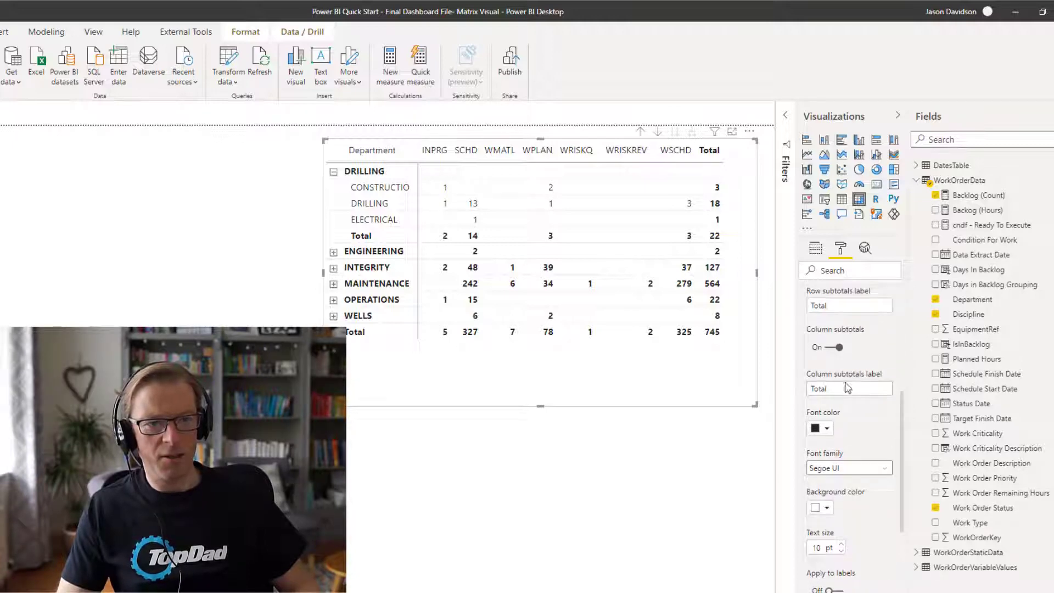
click(831, 388)
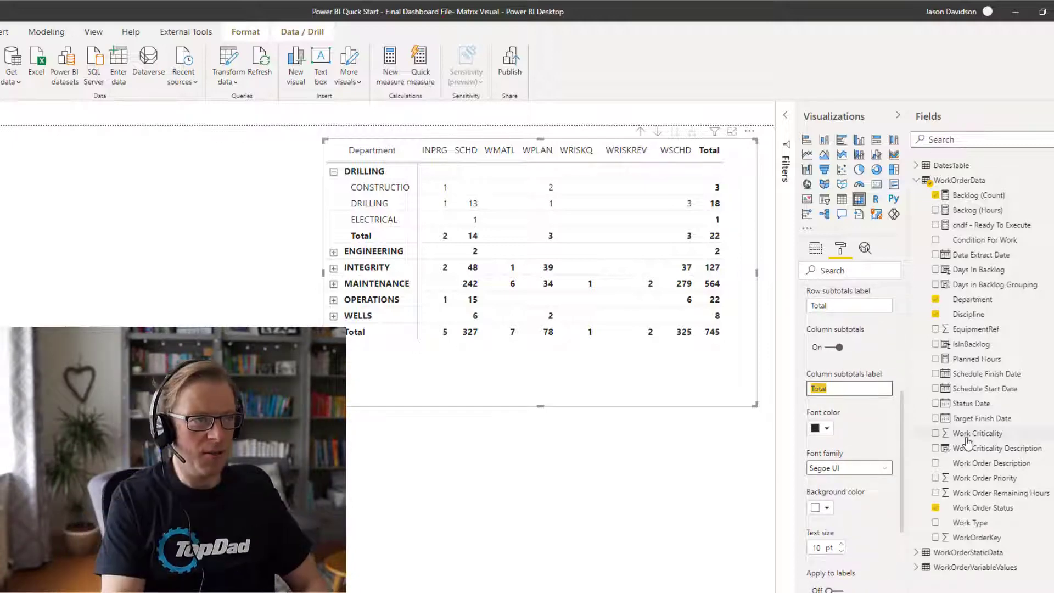
text(Tp)
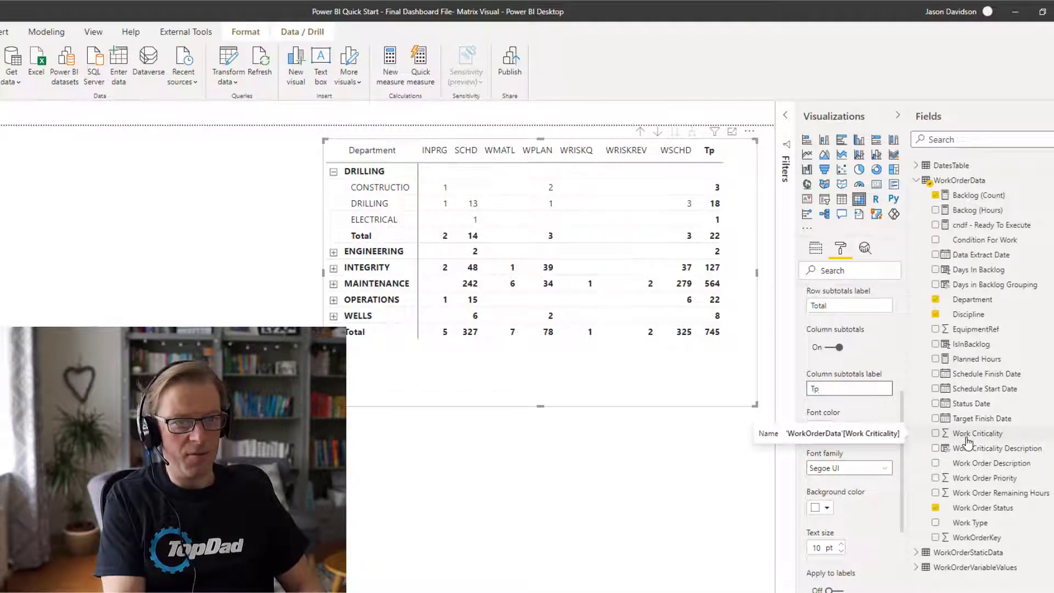
text(otal tor )
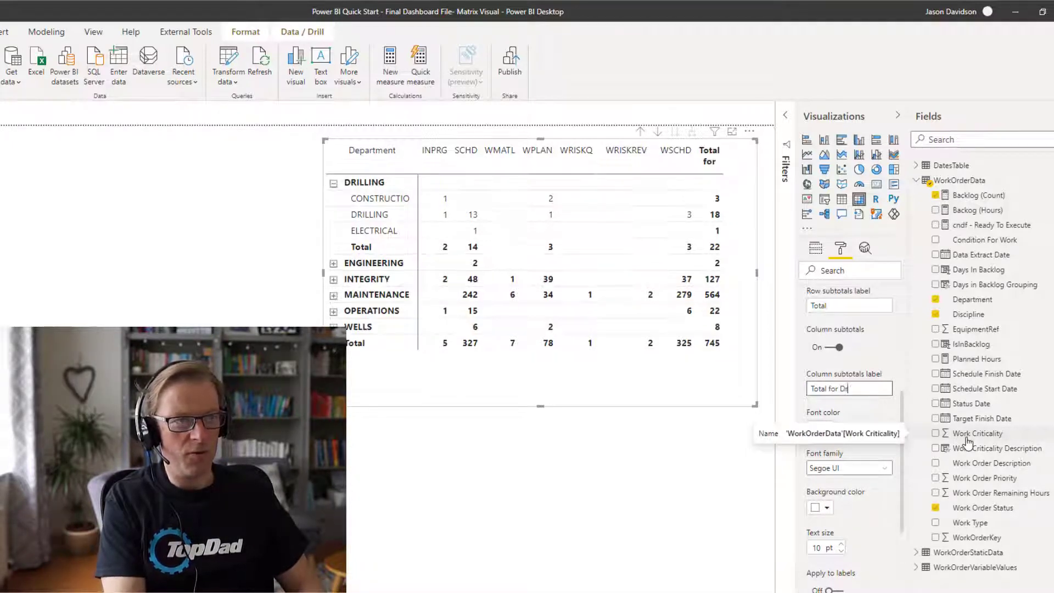
text(Dr)
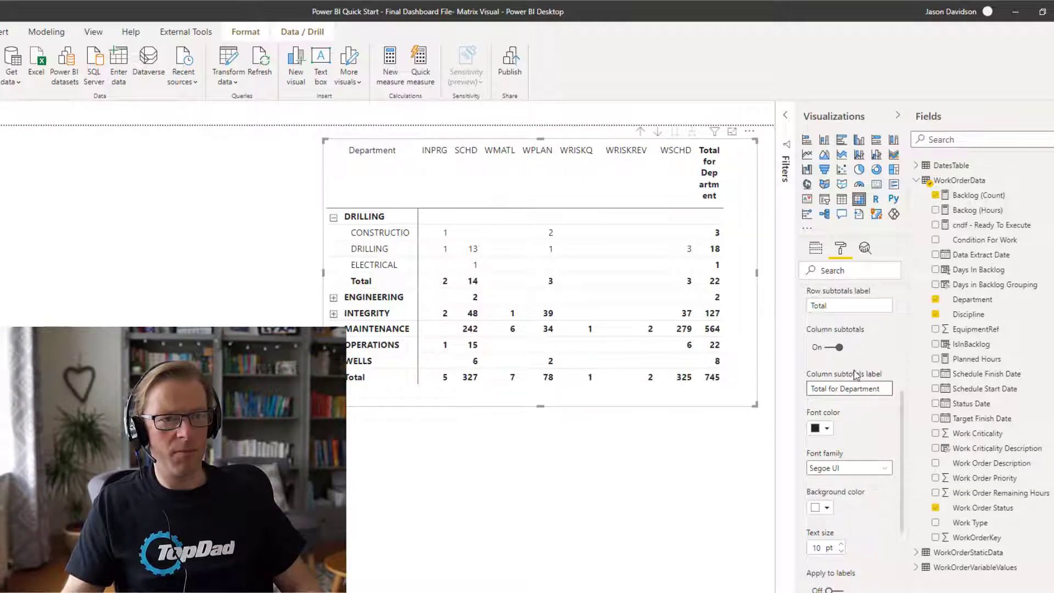
triple_click(837, 388)
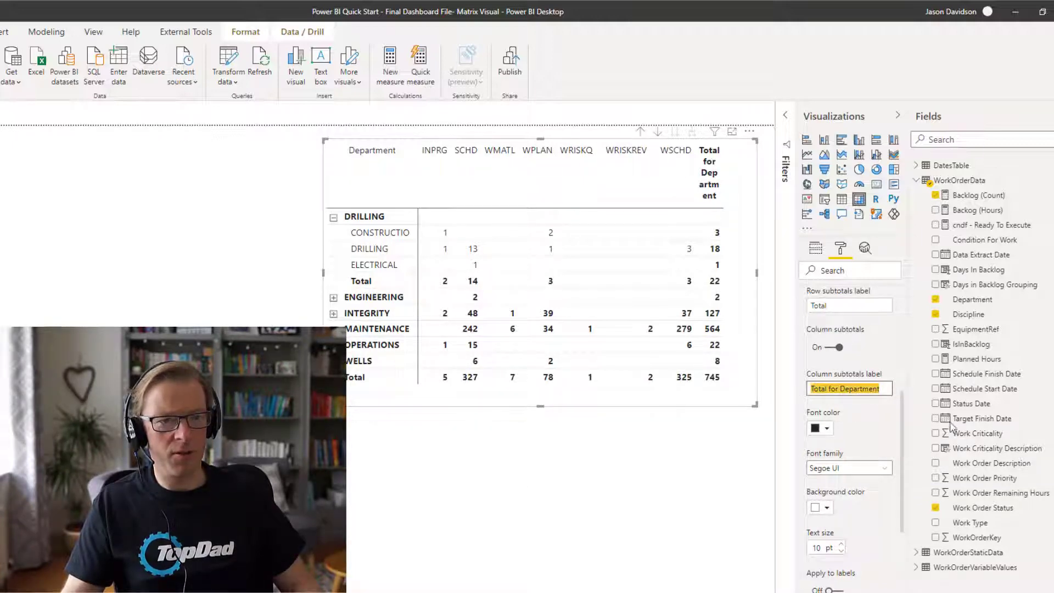
text(Total)
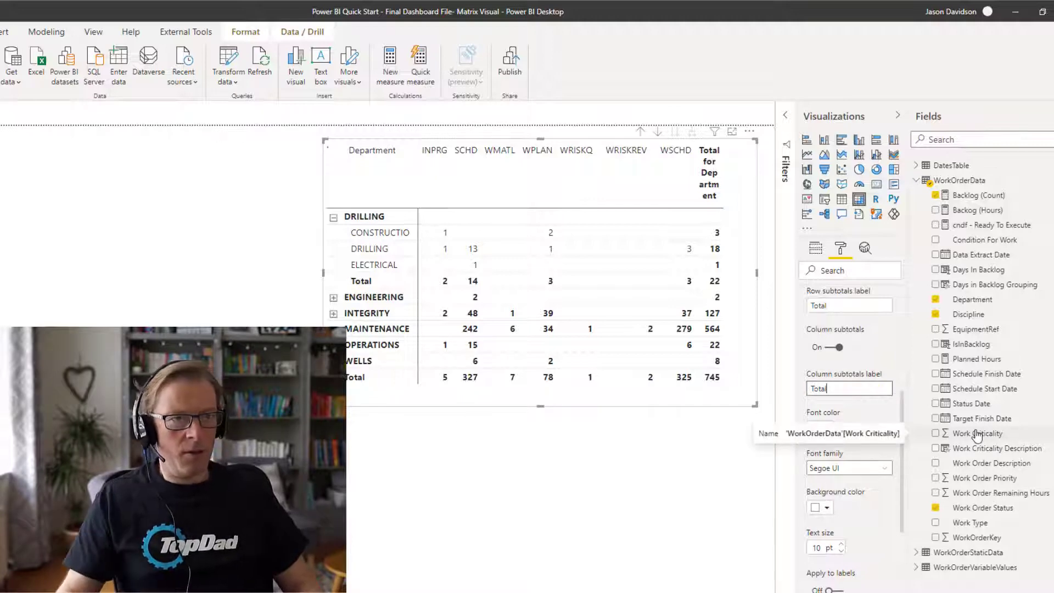
key(Return)
Set the row subtotals label to Total For Department.
triple_click(844, 306)
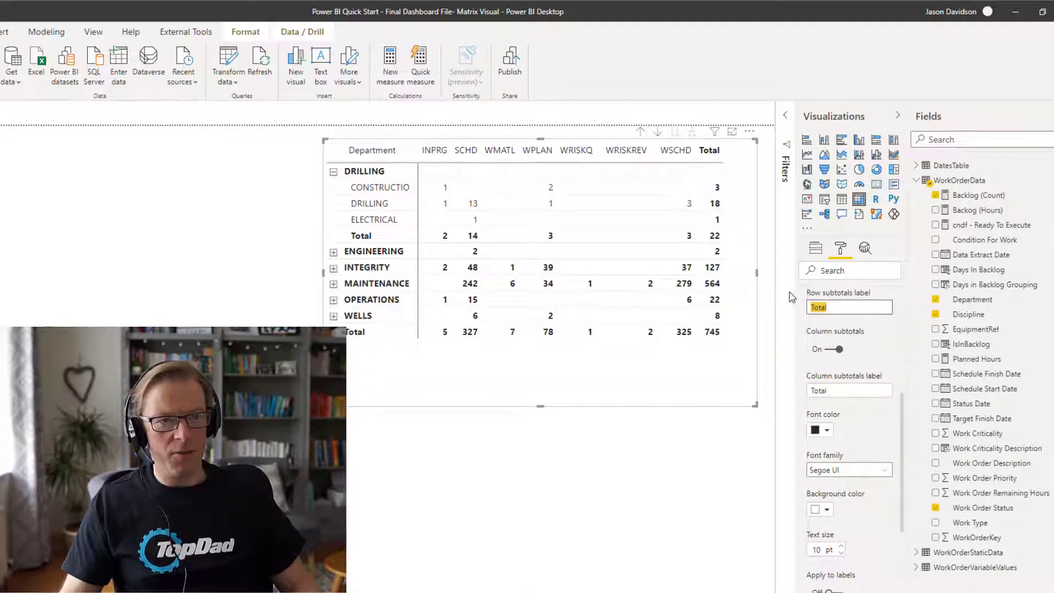
scroll(823, 330, up, 2)
text(Tota)
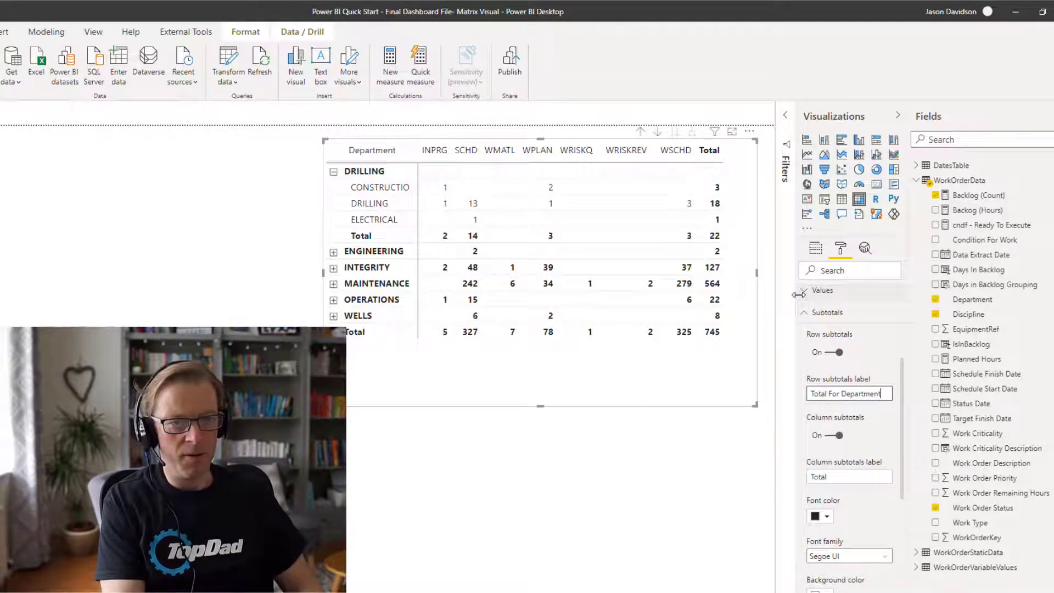
key(Return)
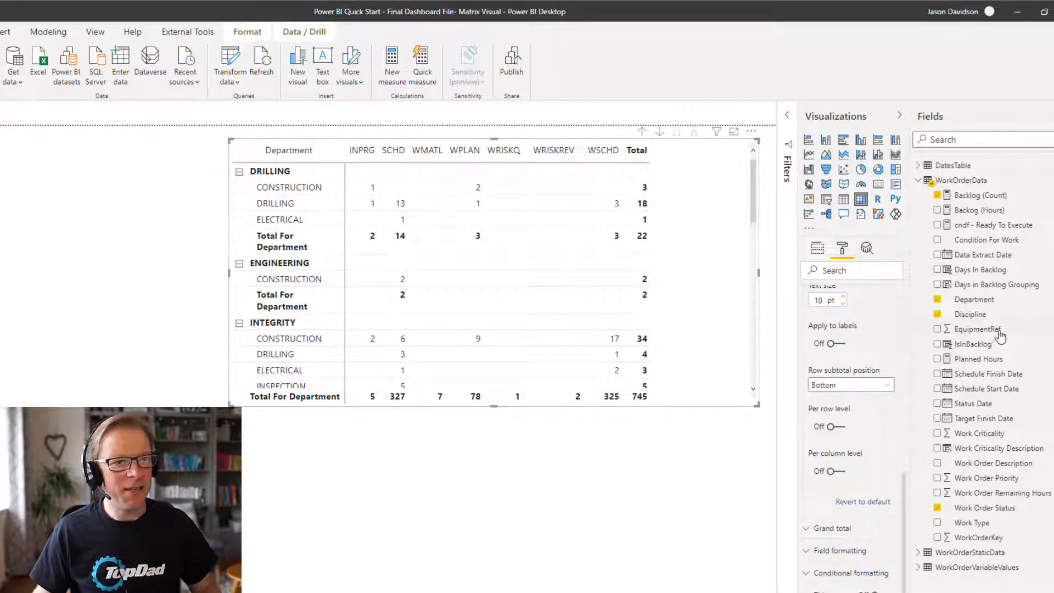
Add Work Criticality Description to the rows below Discipline and expand CONSTRUCTION and DRILLING within the DRILLING department.
click(817, 250)
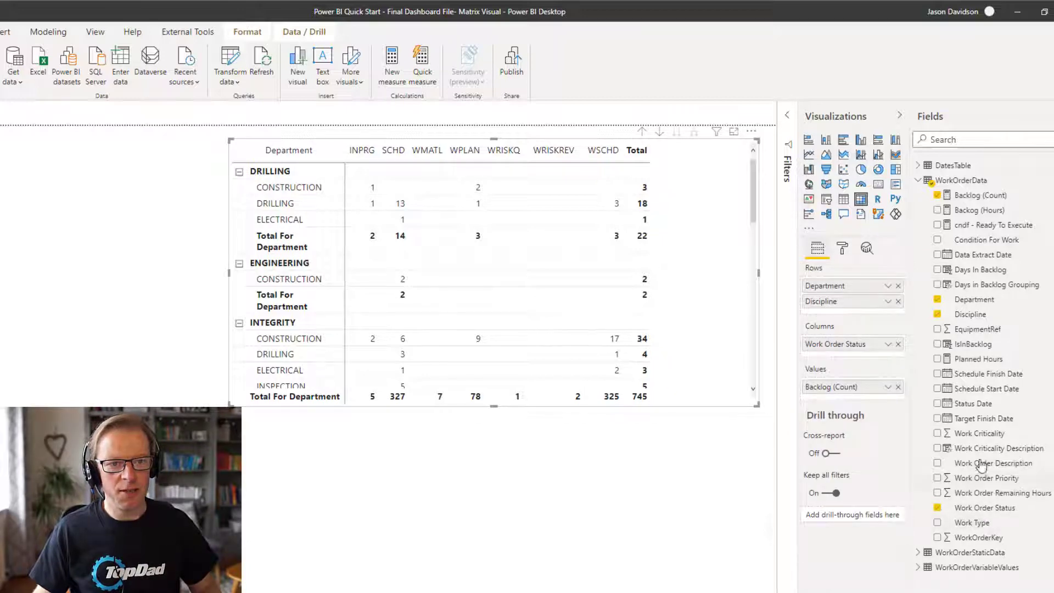
drag(983, 449, 862, 308)
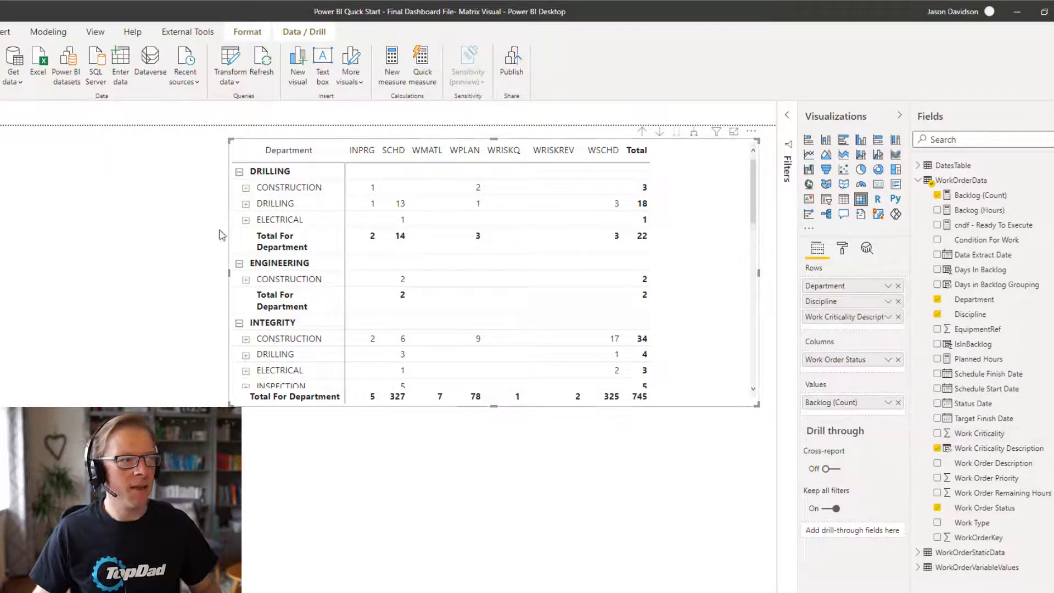
click(246, 188)
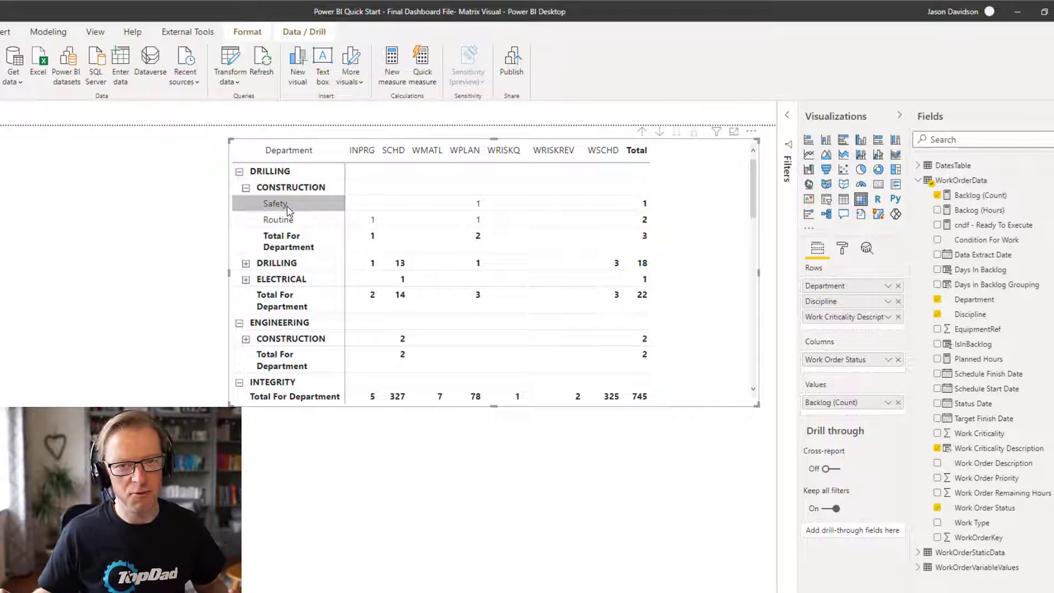
click(246, 264)
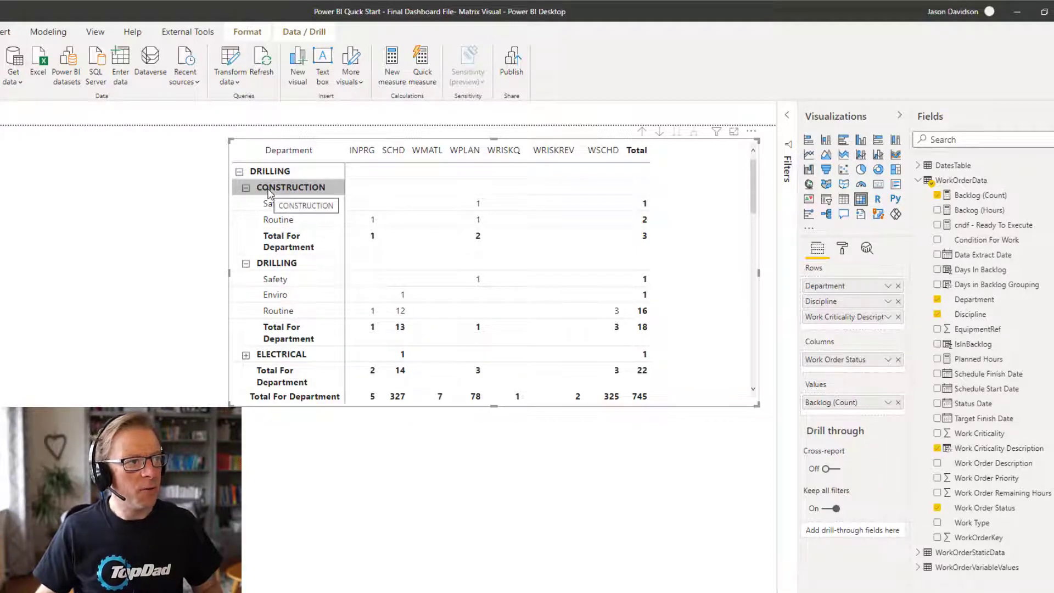
Reopen the subtotals settings and toggle the row subtotals, leaving them on, and look through the matrix rows.
click(843, 250)
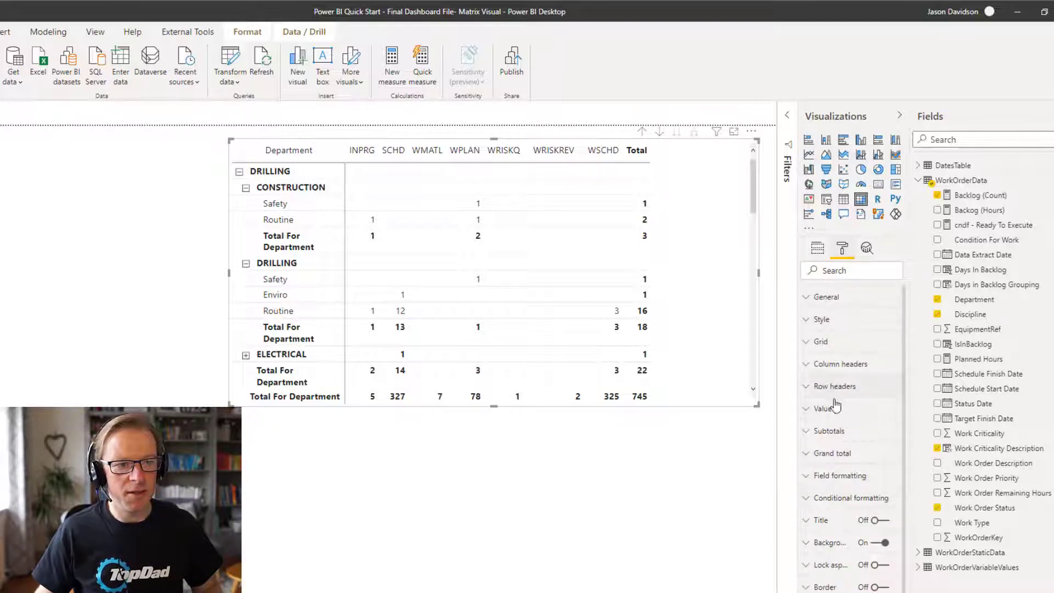
click(832, 431)
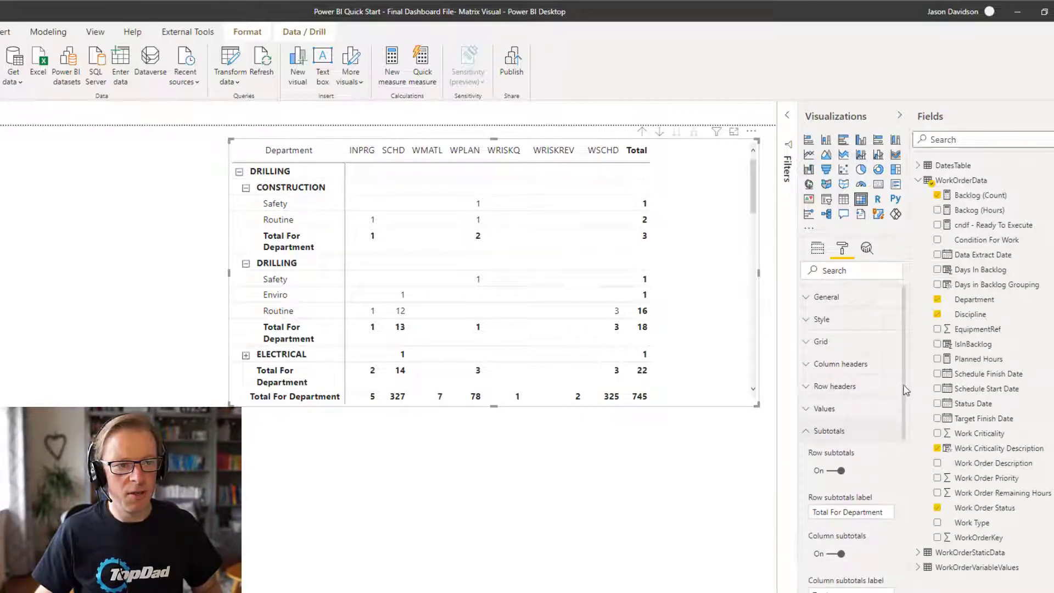
drag(906, 391, 906, 583)
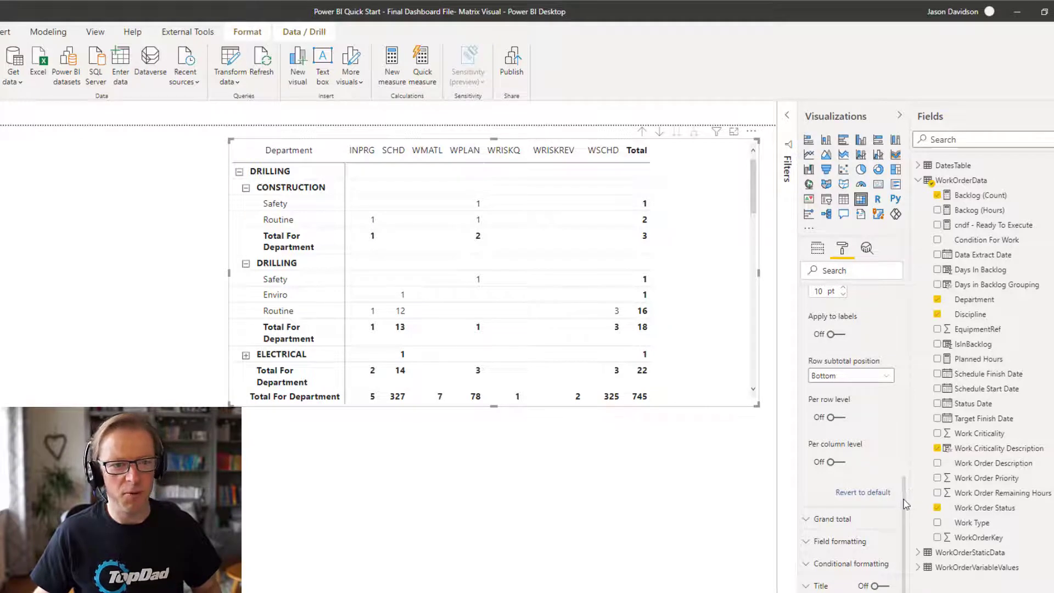
drag(905, 480, 869, 365)
click(838, 352)
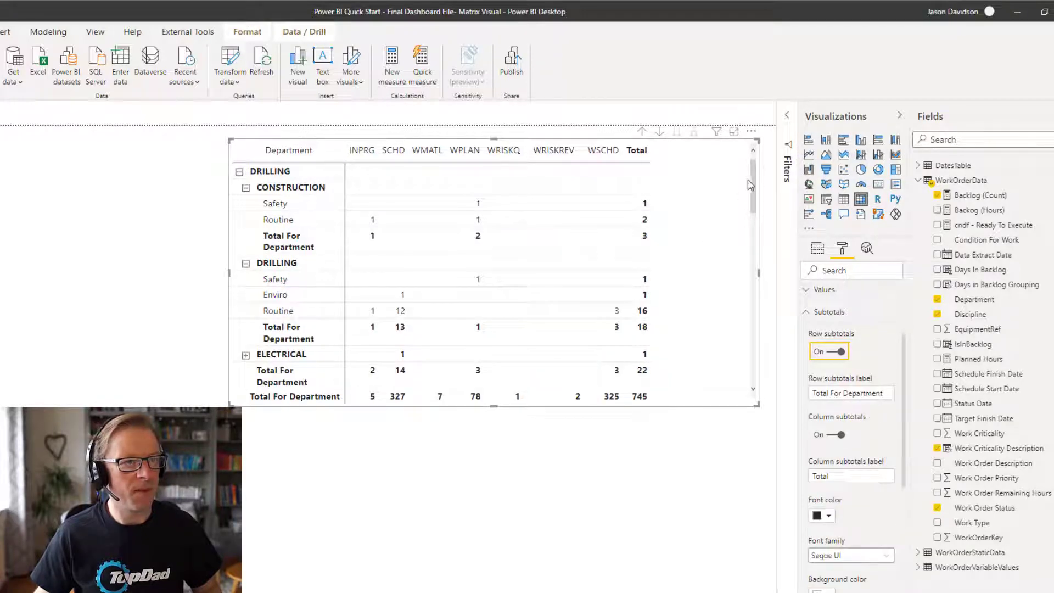
drag(755, 213, 758, 165)
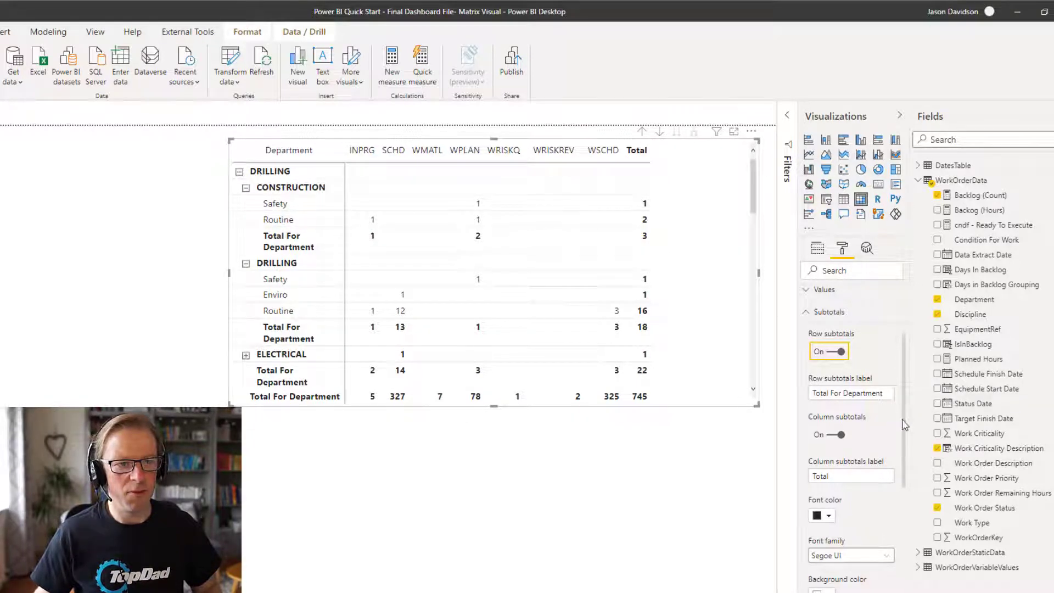
Turn on the Per row level option for the subtotals and bring its individual row-field settings into view.
drag(902, 420, 915, 541)
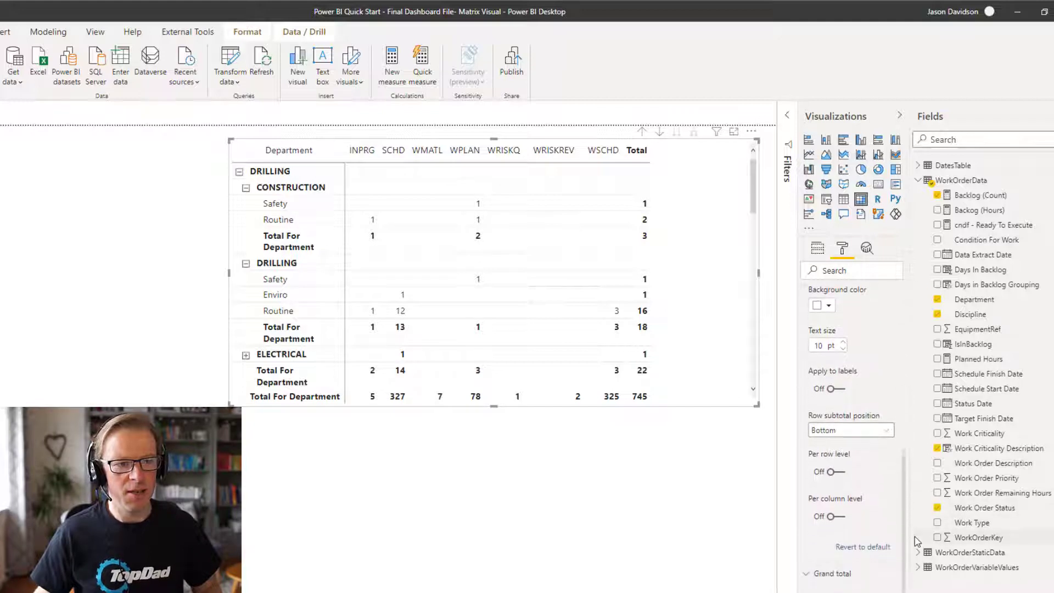
click(833, 474)
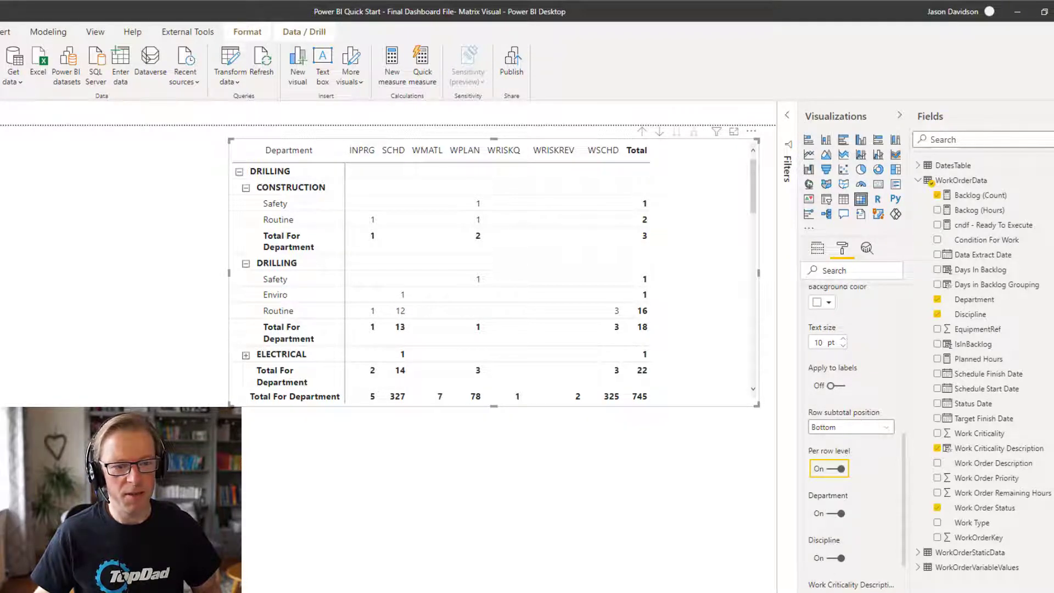
drag(906, 475, 905, 513)
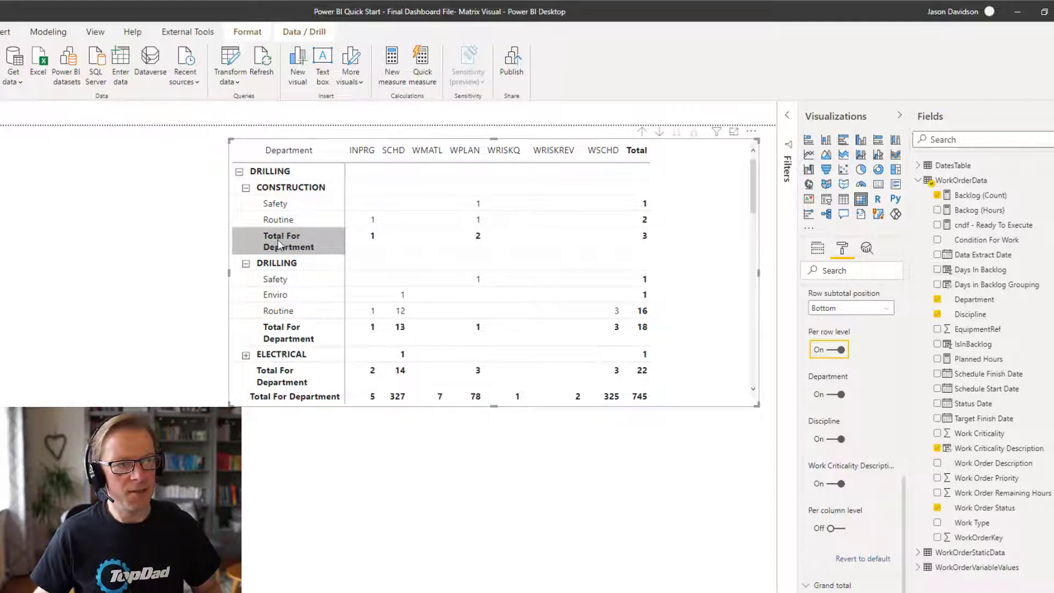
Set the row subtotals label to Total.
drag(905, 514, 913, 381)
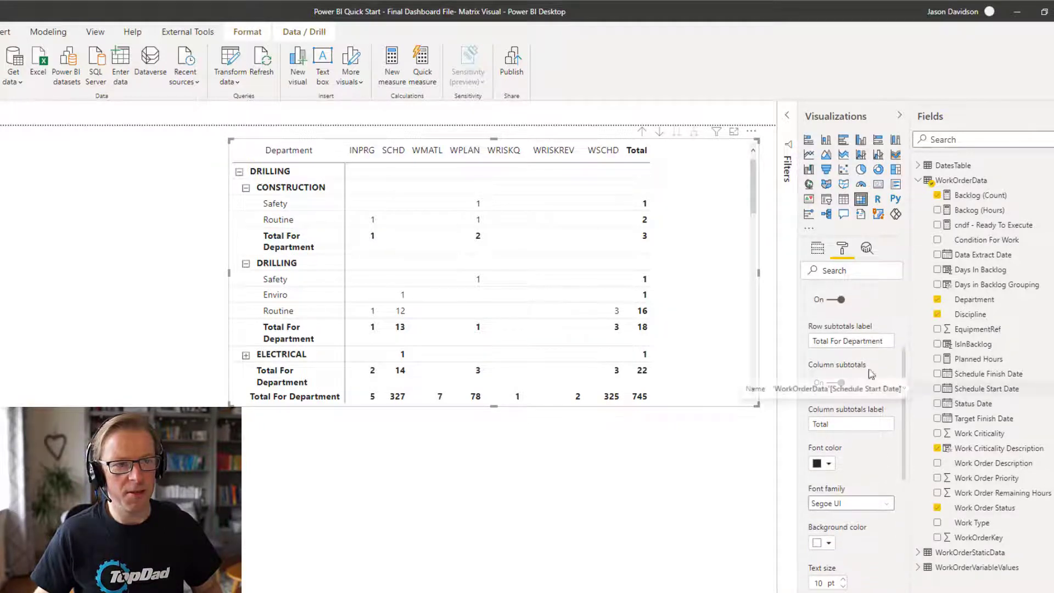
drag(831, 341, 921, 339)
key(BackSpace)
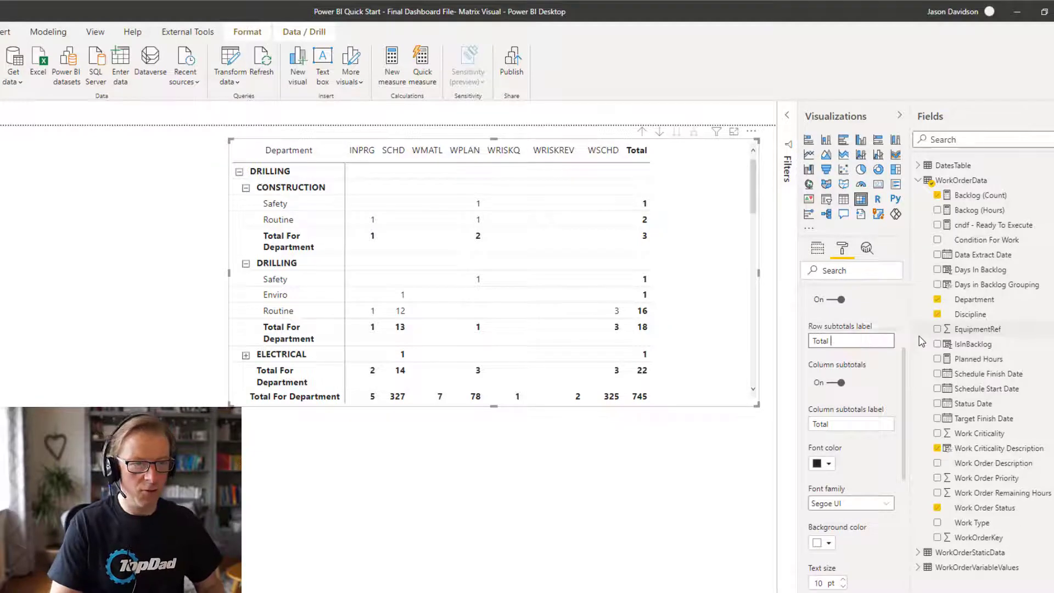
text(Totalw)
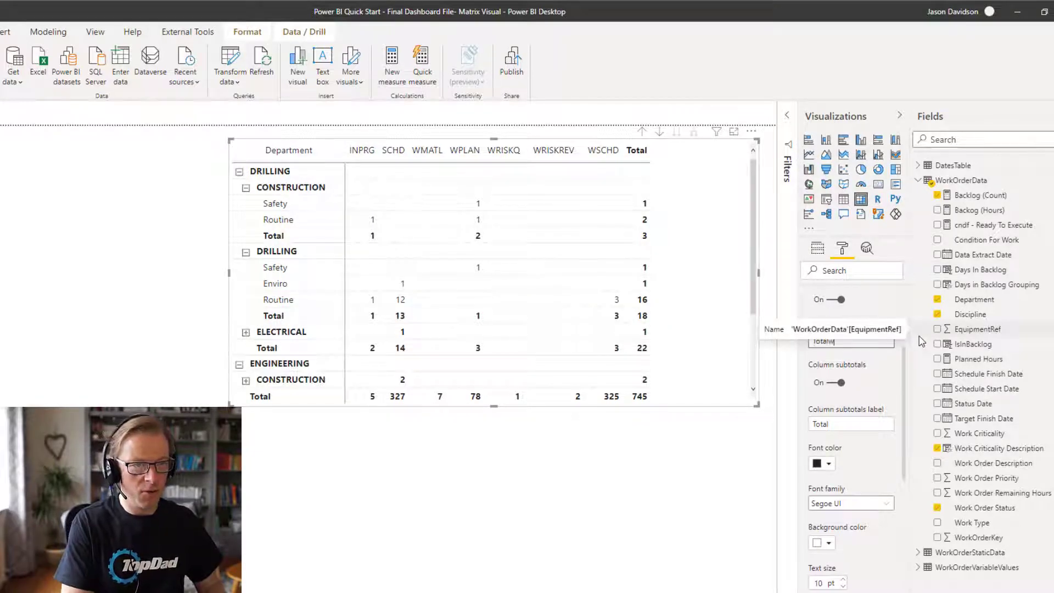
key(BackSpace)
key(BackSpace)
text(l)
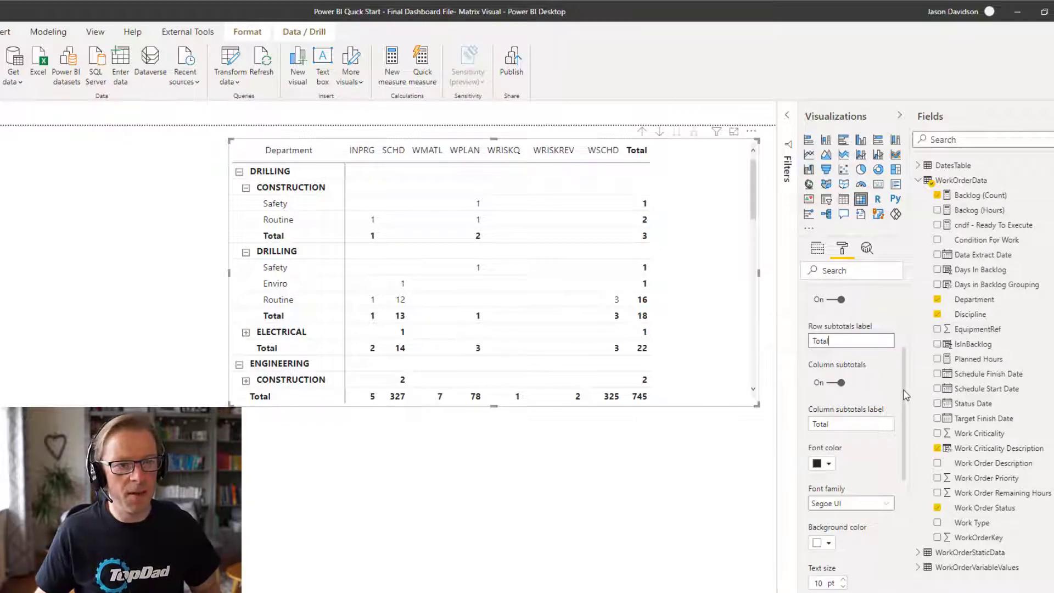
Collapse the DRILLING discipline within the DRILLING department and turn off the row subtotals for Work Criticality Description.
drag(907, 391, 907, 460)
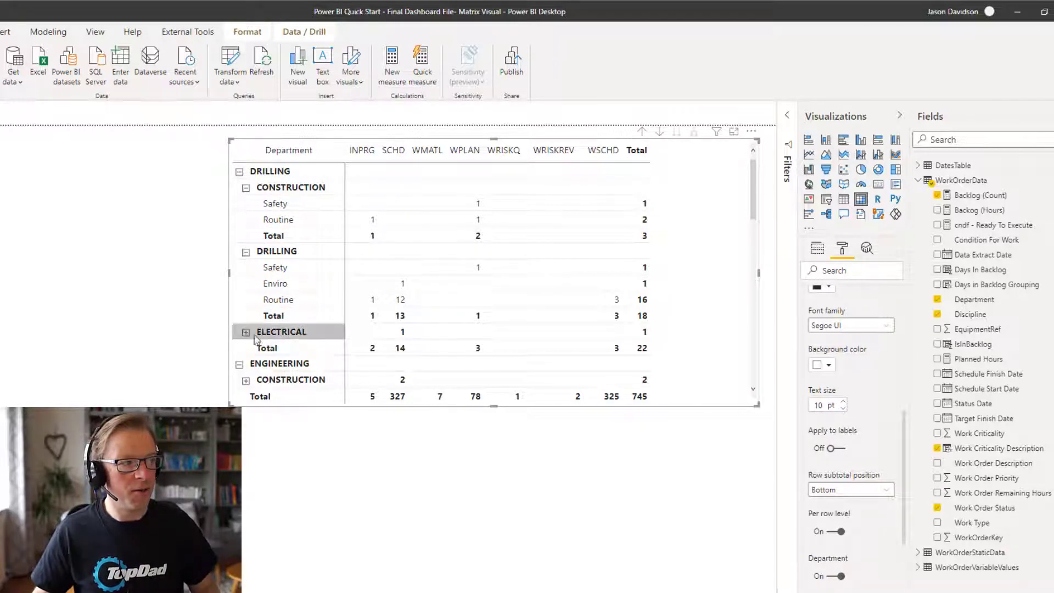
click(246, 253)
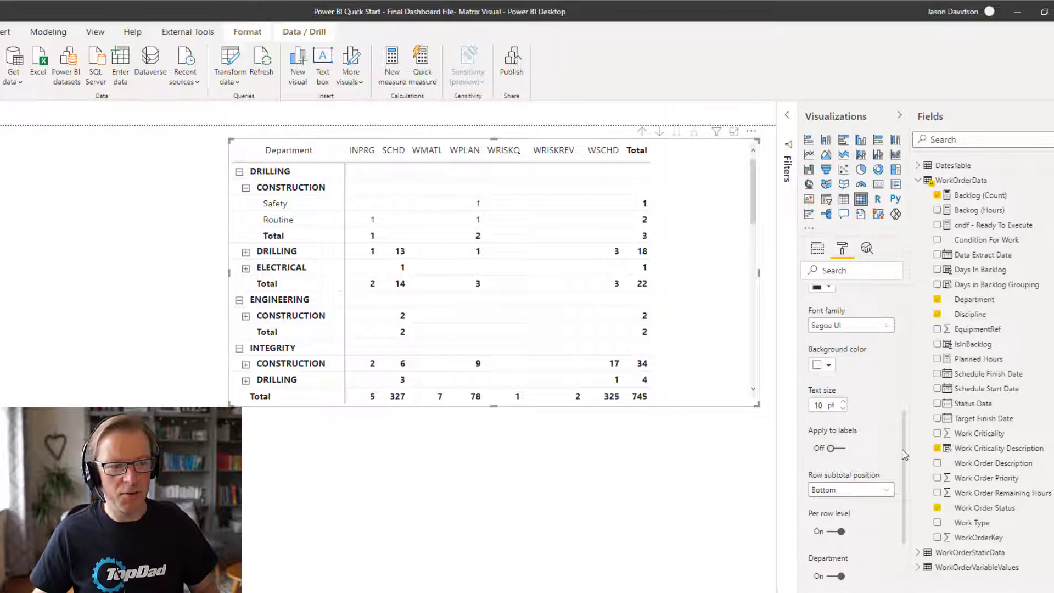
scroll(904, 467, down, 4)
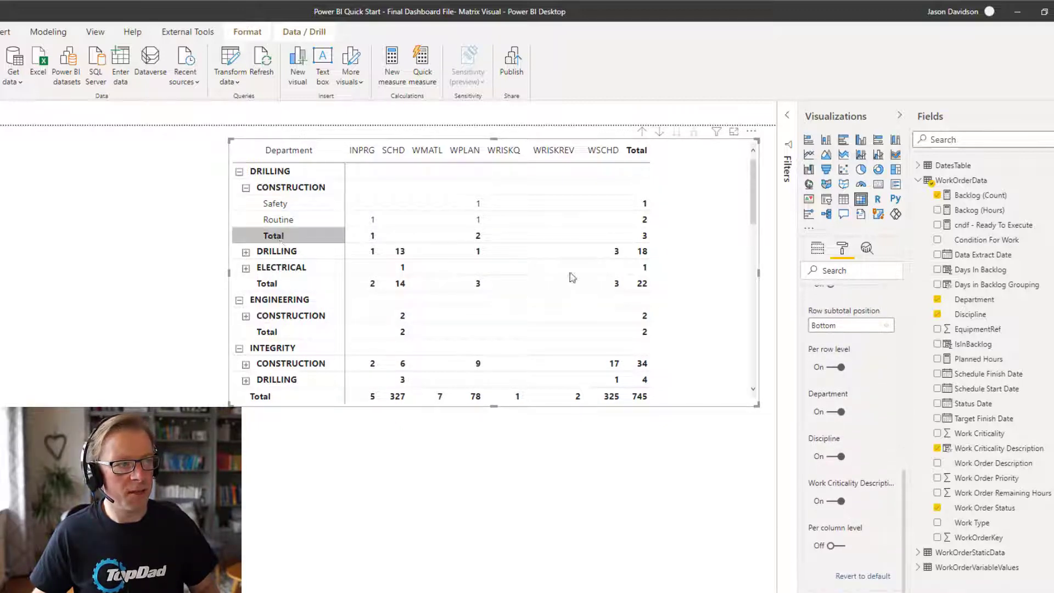
click(839, 501)
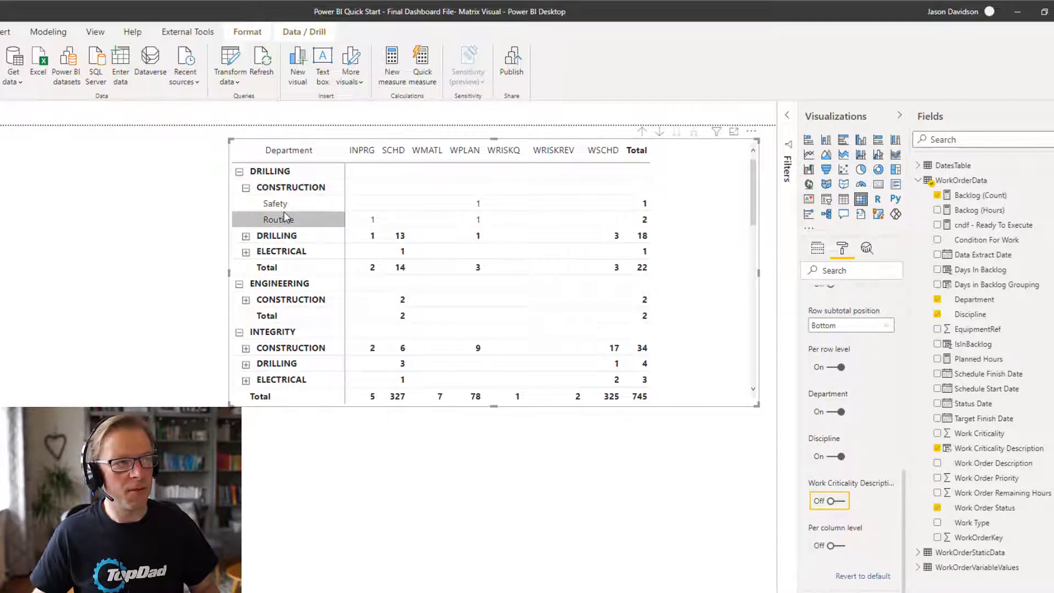
Collapse CONSTRUCTION within the DRILLING department and try the Discipline and Department row subtotals off and back on.
click(245, 189)
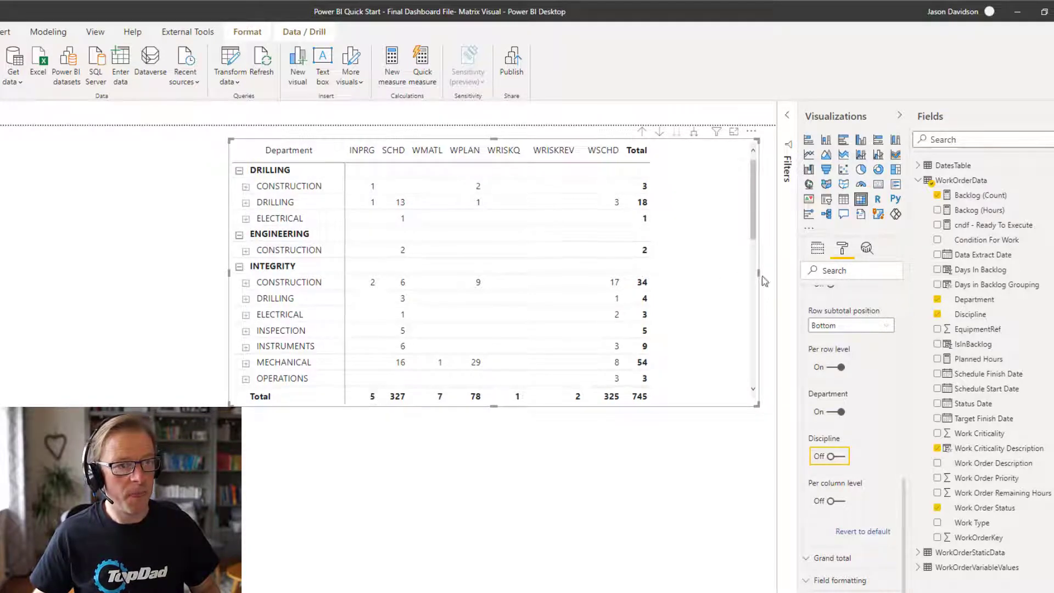
scroll(760, 277, down, 10)
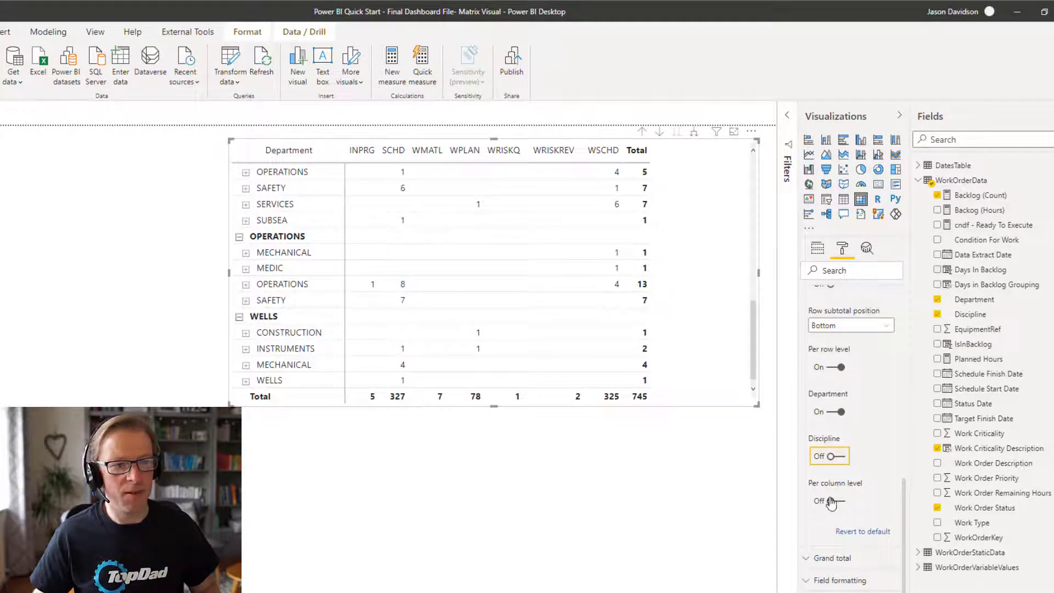
click(840, 413)
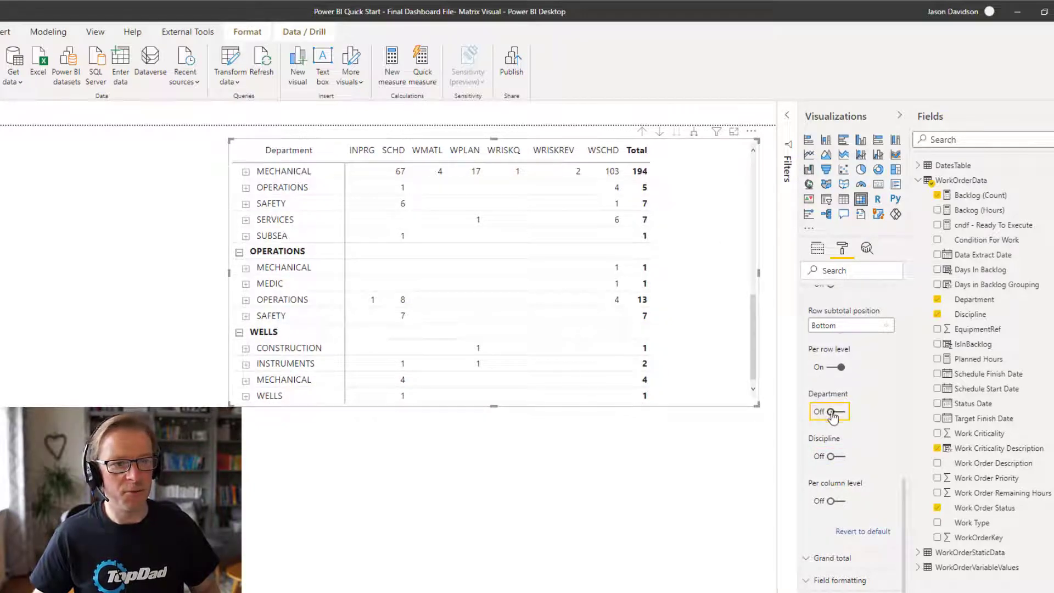
click(833, 412)
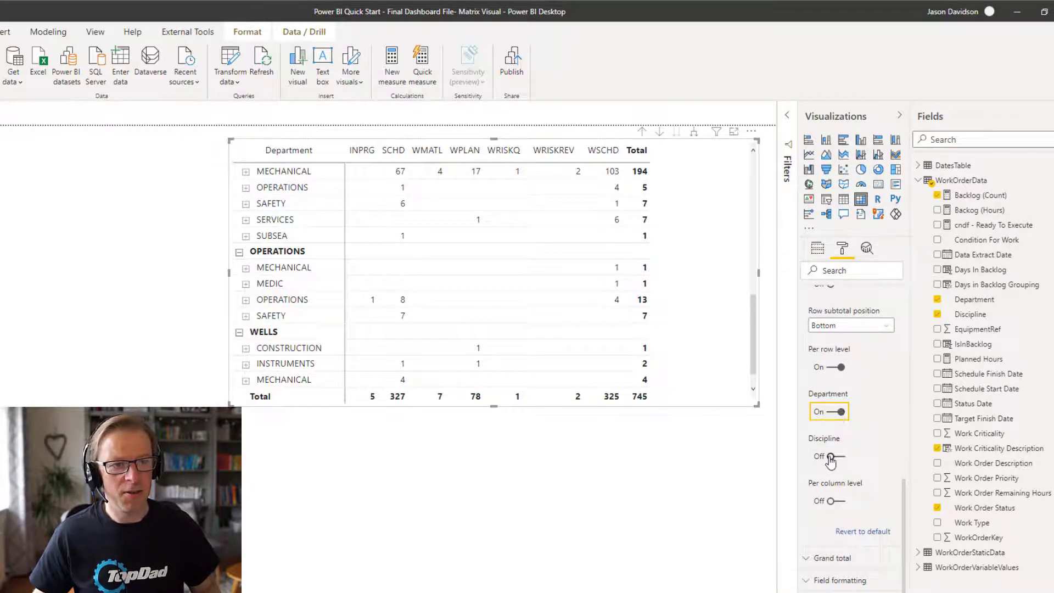
click(831, 457)
Turn on the Per column level option for the subtotals and turn off Per row level.
click(831, 501)
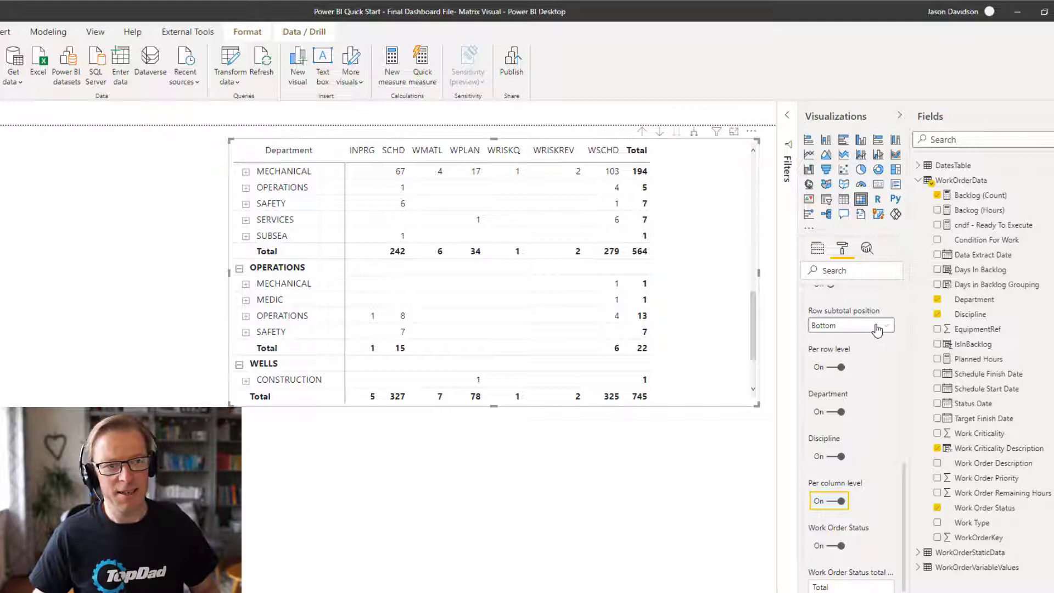
scroll(891, 462, up, 1)
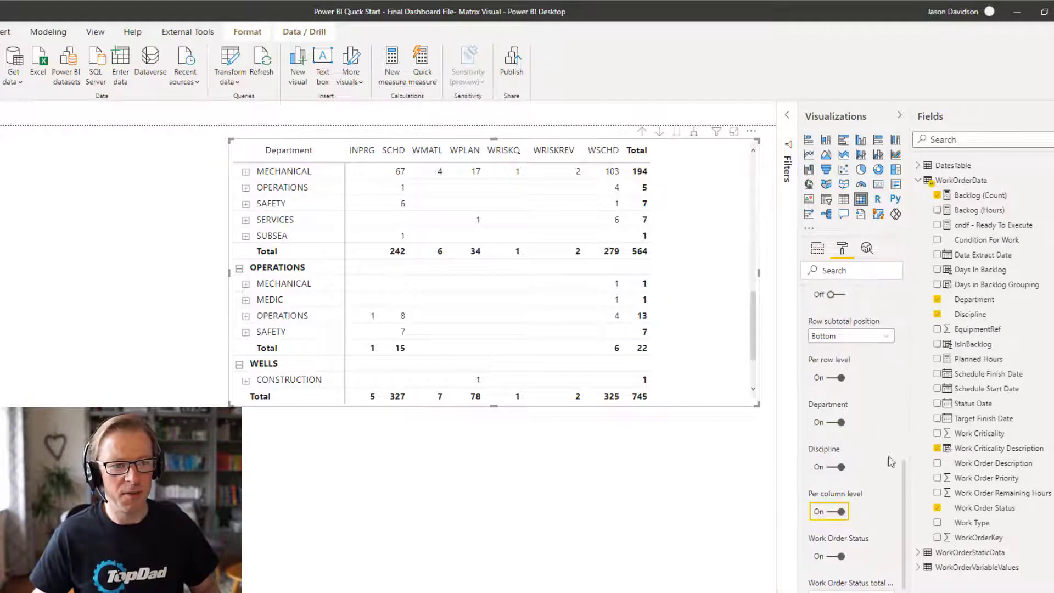
click(841, 378)
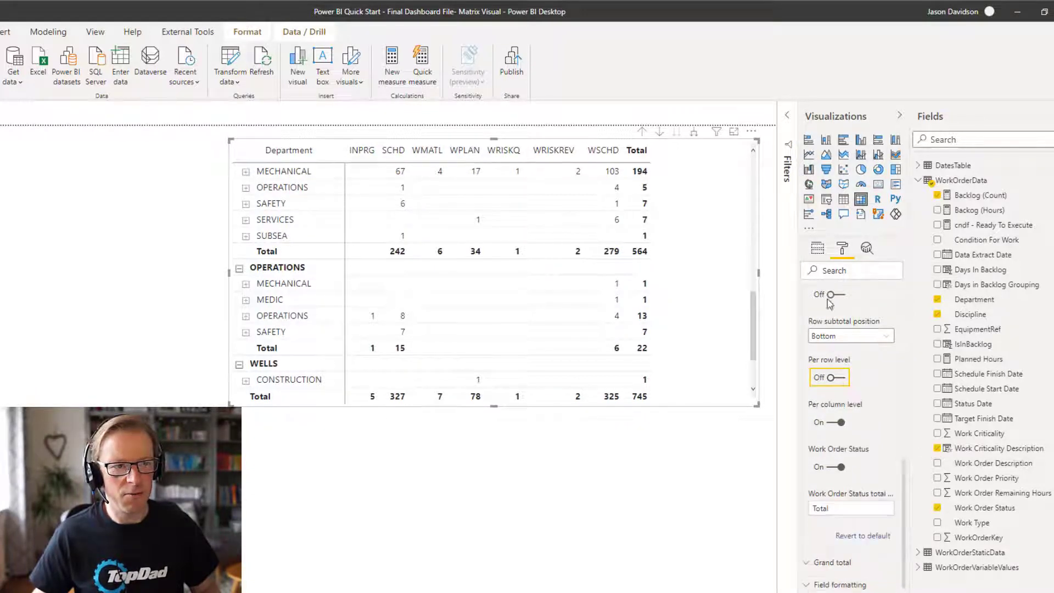
Remove Work Criticality Description from the matrix rows, leaving Department and Discipline.
click(818, 250)
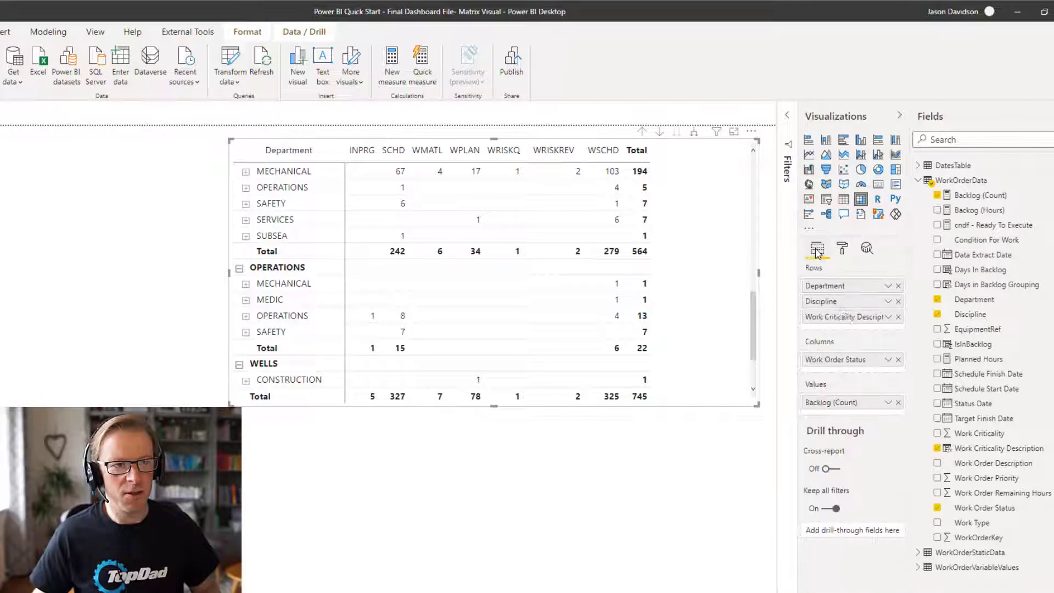
click(898, 318)
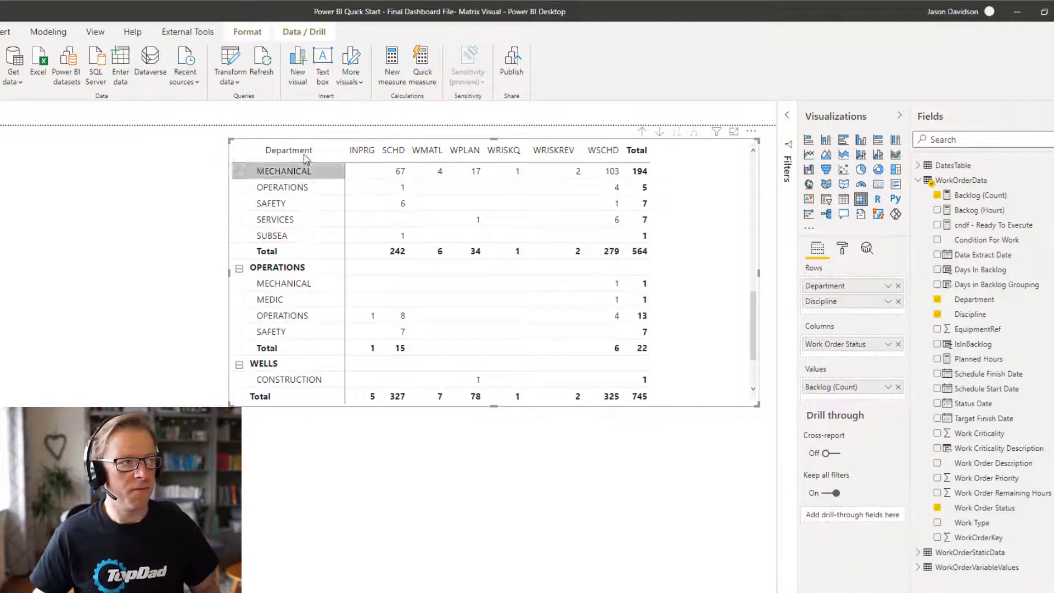
scroll(390, 169, up, 10)
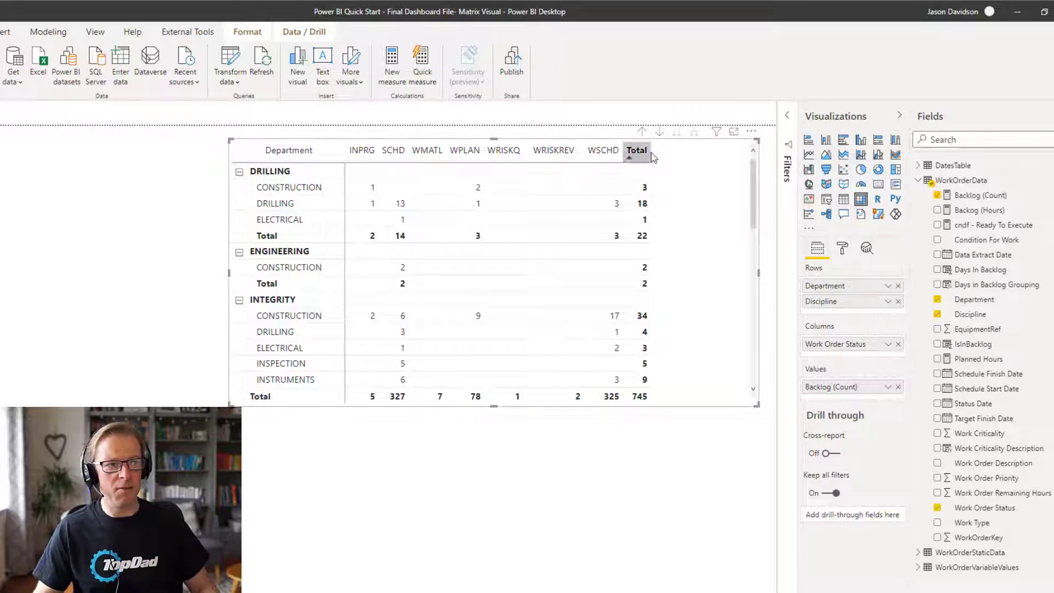
Set the column subtotals label to Total Column and widen the totals column so its header fits on one line.
click(843, 250)
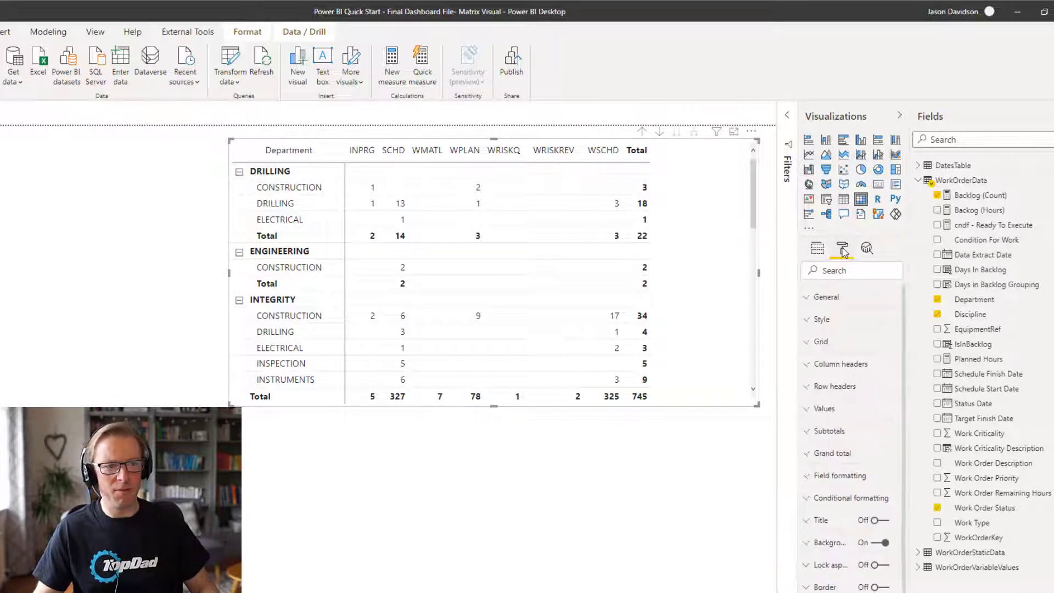
click(831, 432)
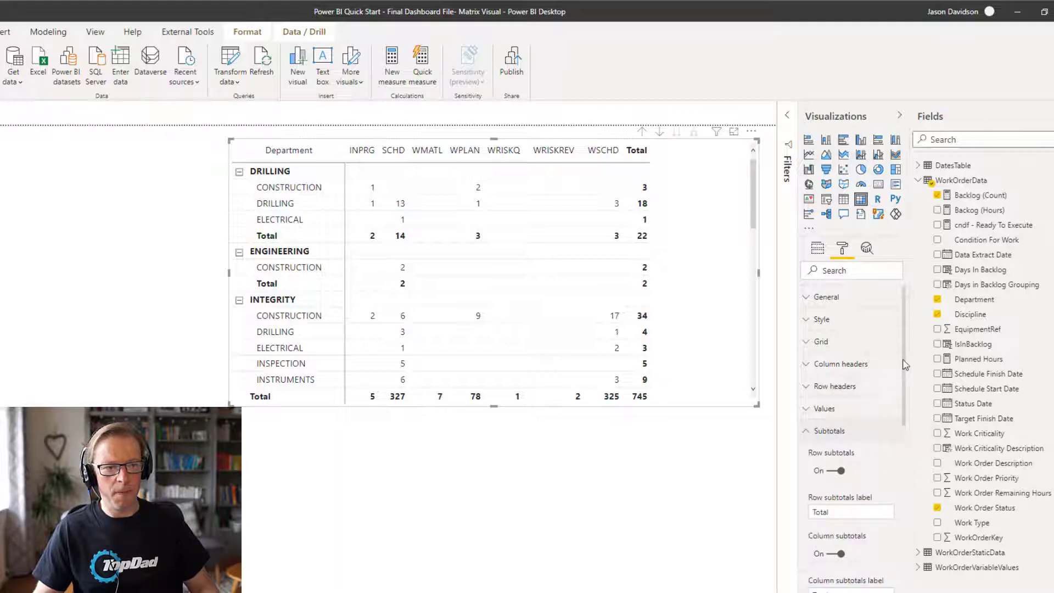
scroll(909, 379, down, 3)
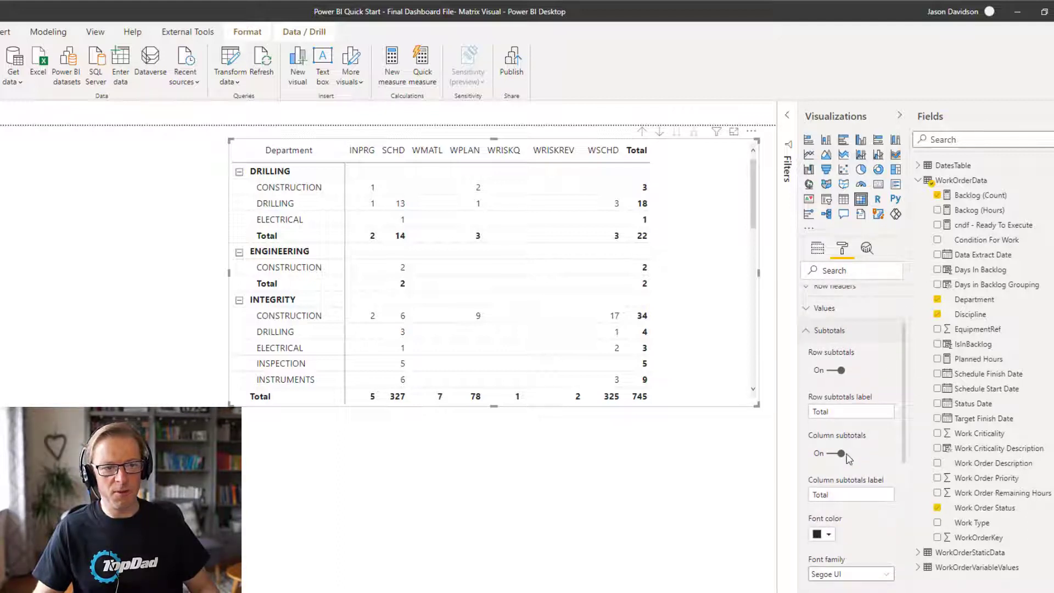
click(851, 491)
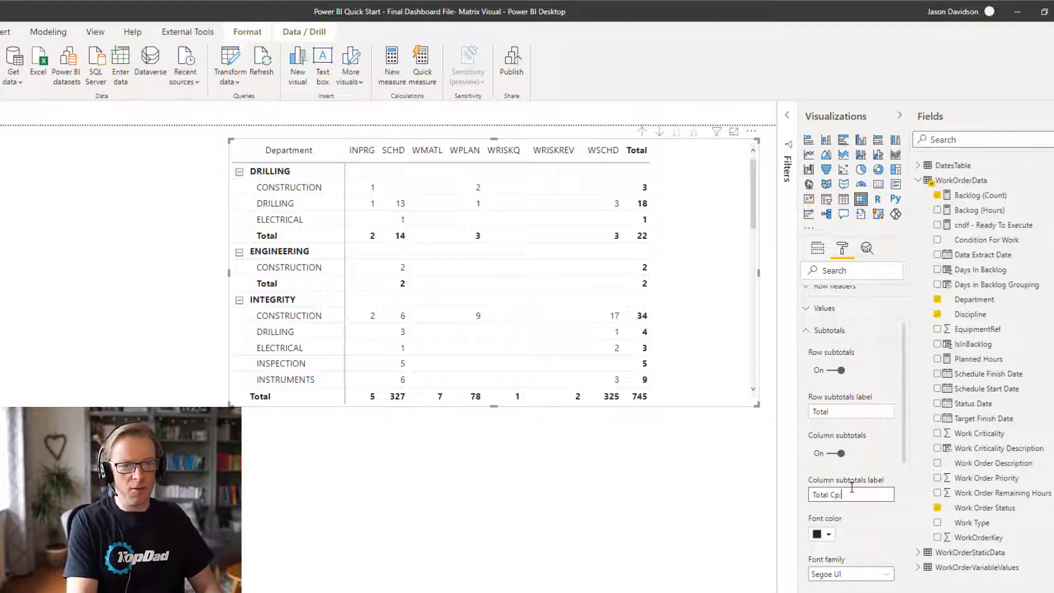
text(Cp)
key(BackSpace)
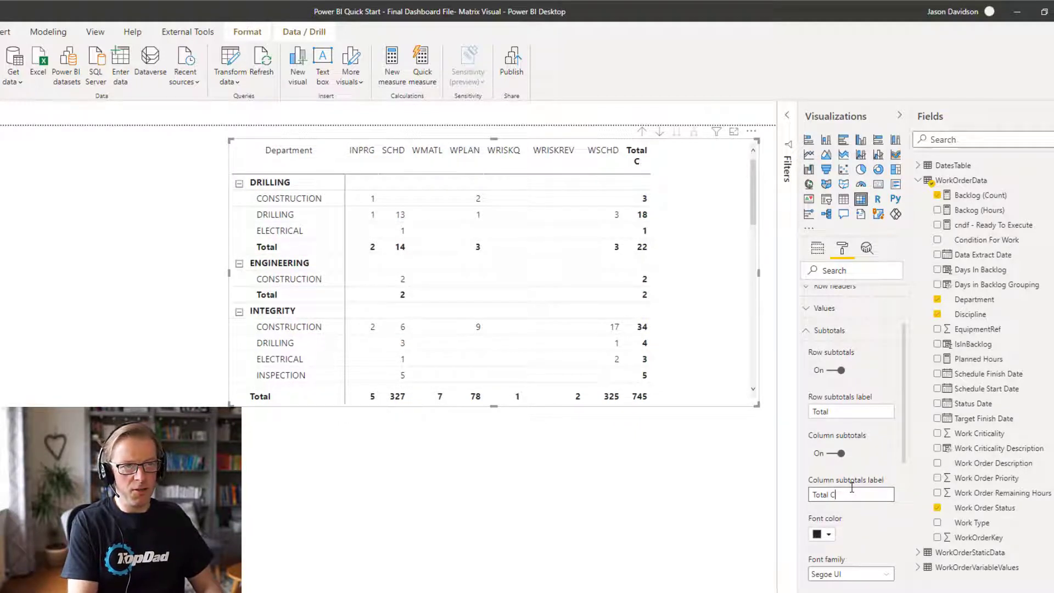
text(ol)
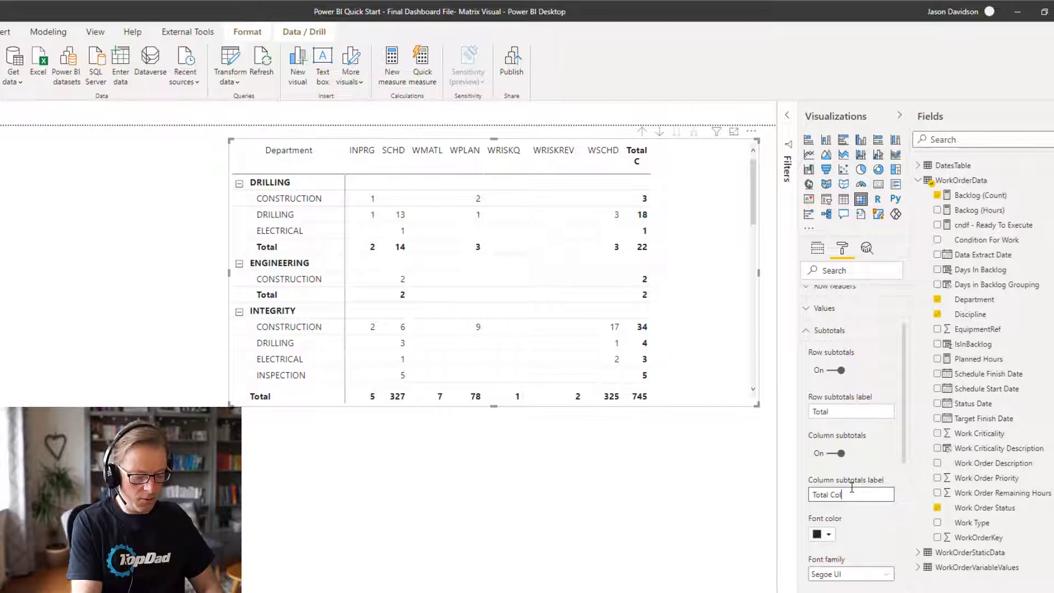
text(umn)
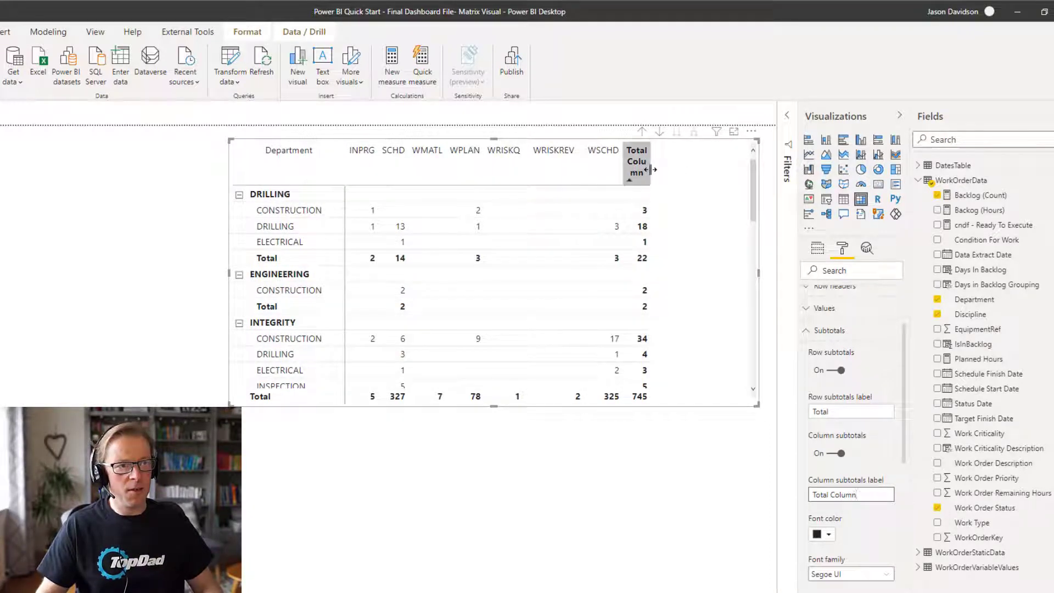
drag(650, 170, 706, 177)
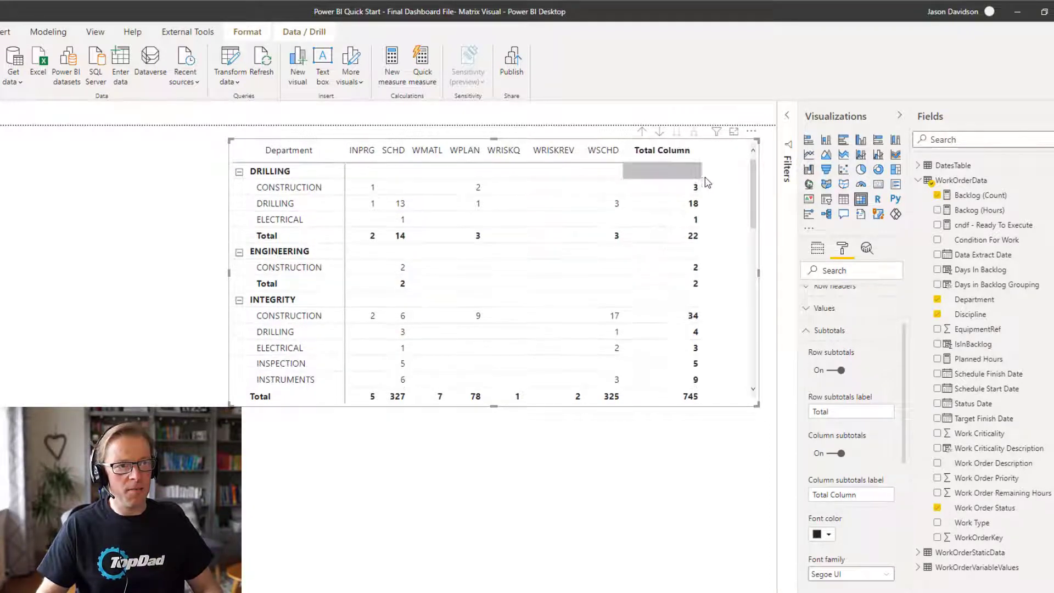
Shorten the column subtotals label back to Total.
click(859, 496)
key(BackSpace)
key(BackSpace)
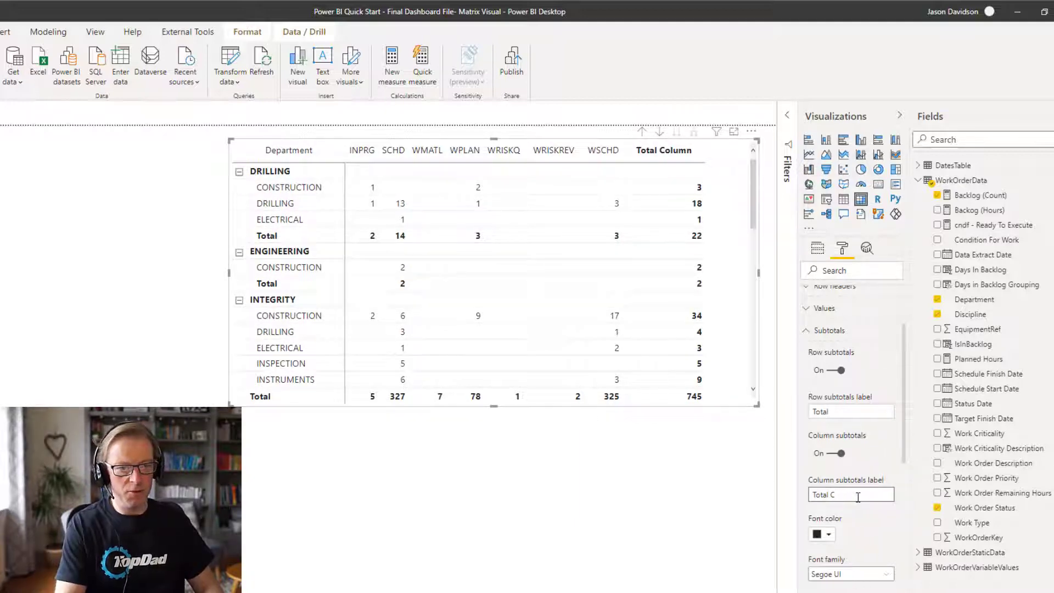
key(BackSpace)
key(BackSpace)
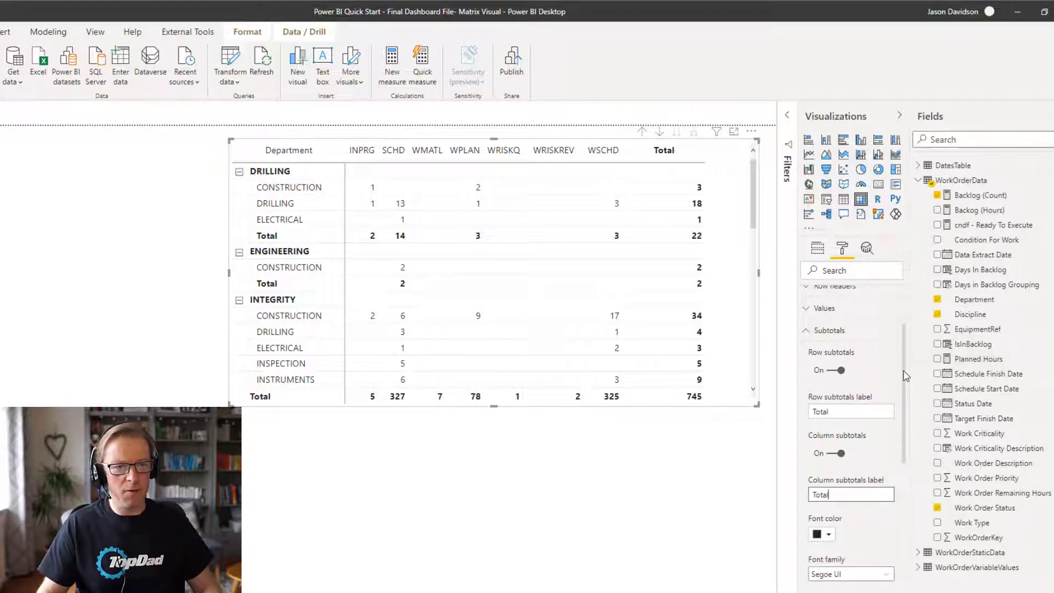
Try the Per column level and Work Order Status subtotals off and back on, and close the subtotals settings.
drag(906, 379, 909, 520)
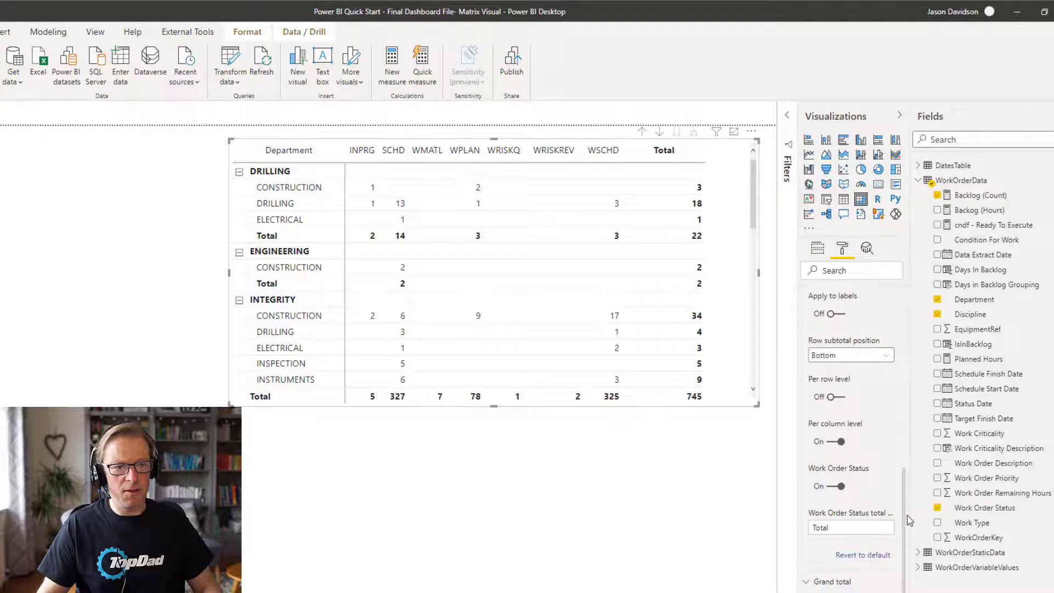
click(840, 444)
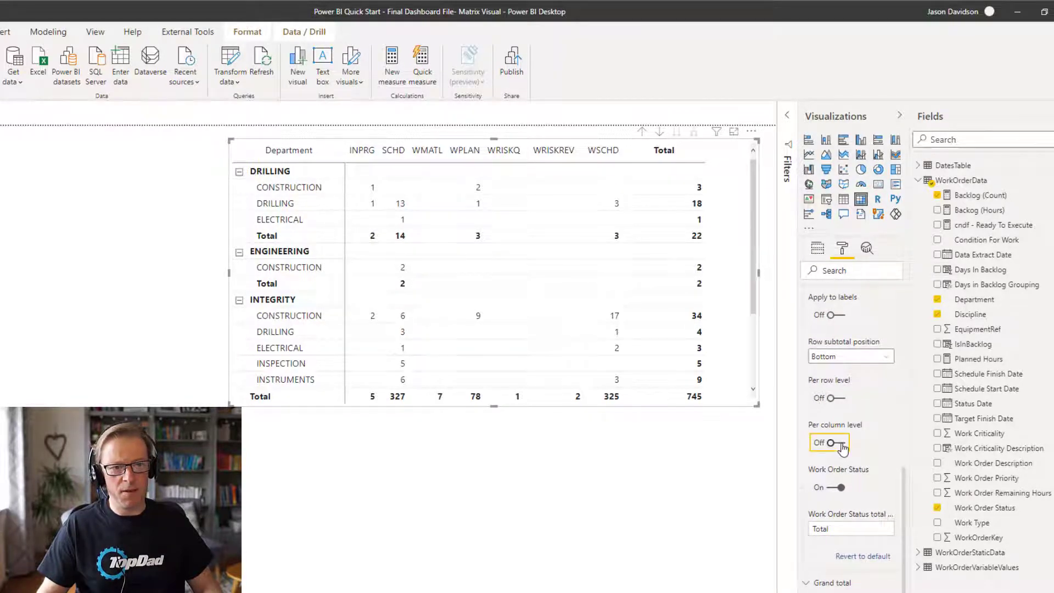
click(829, 443)
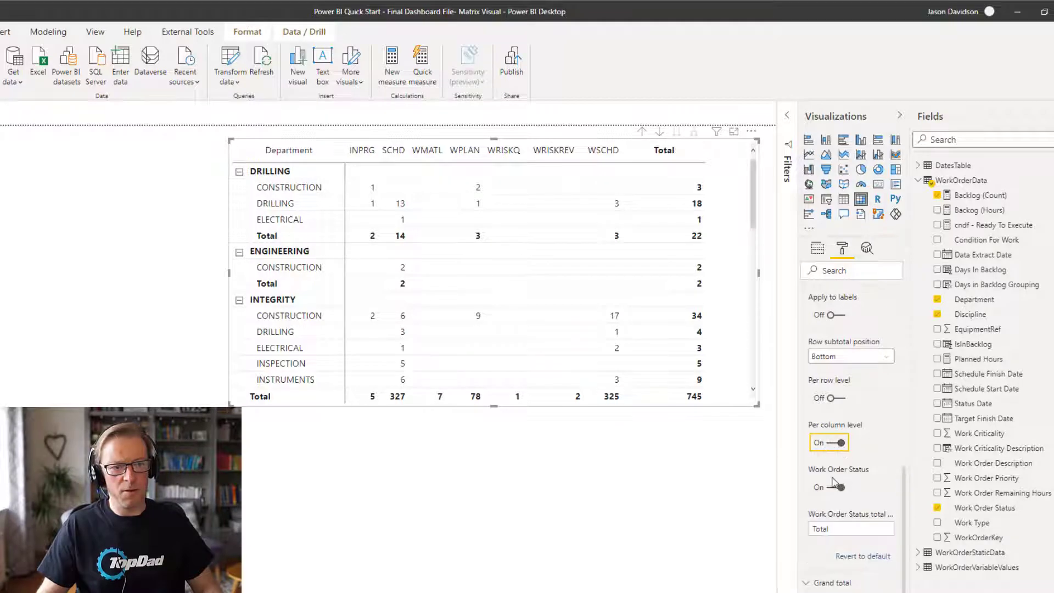
click(839, 490)
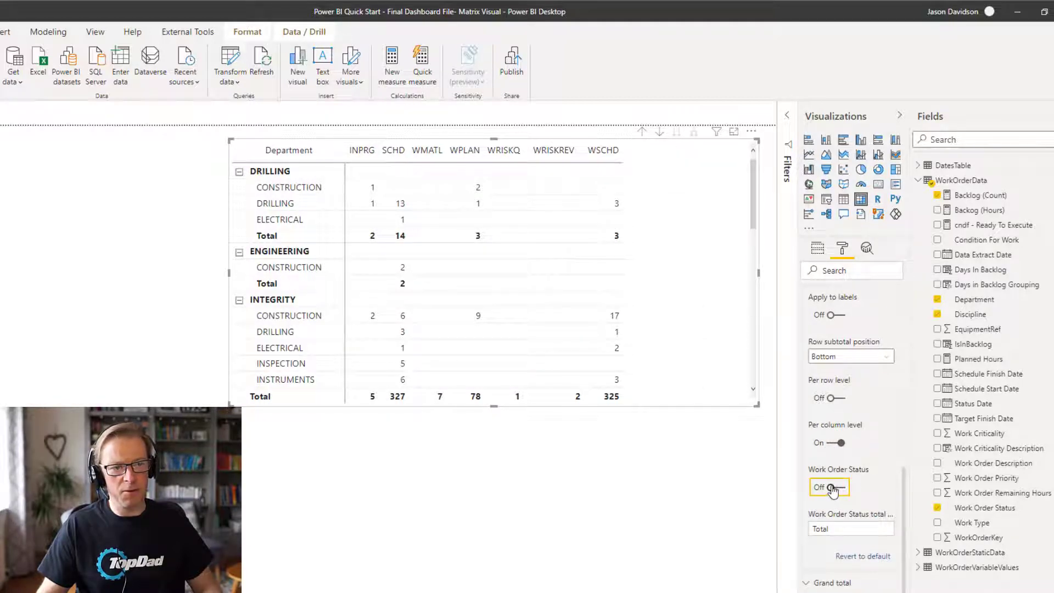
click(833, 489)
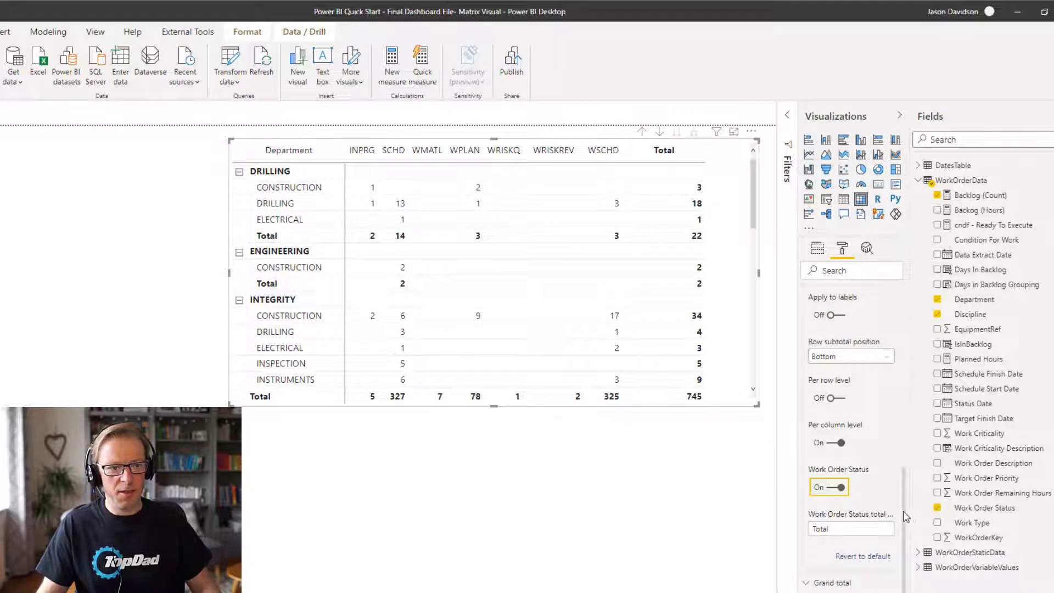
drag(905, 517, 906, 353)
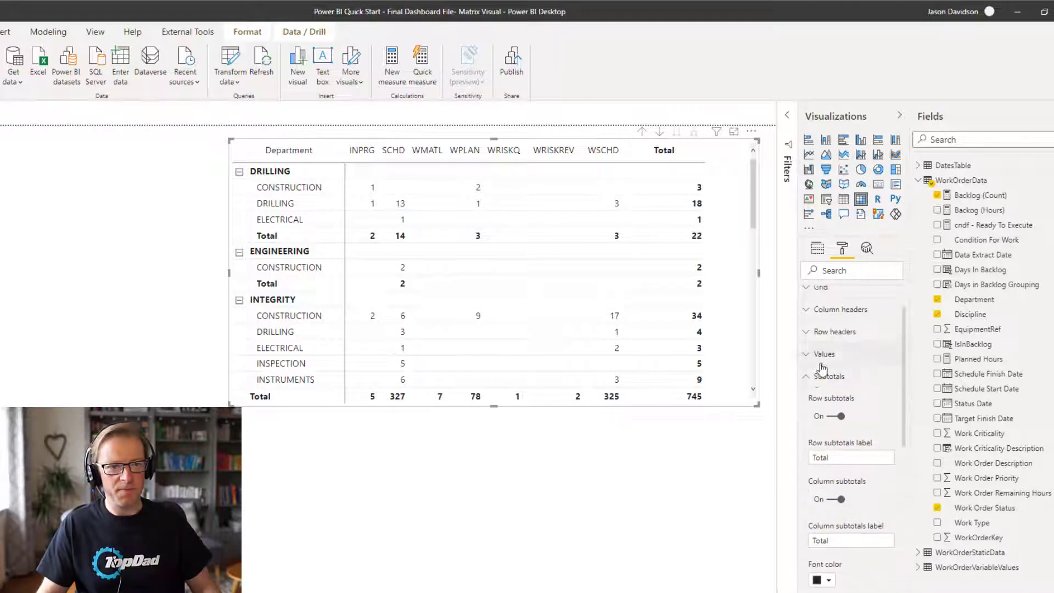
click(814, 376)
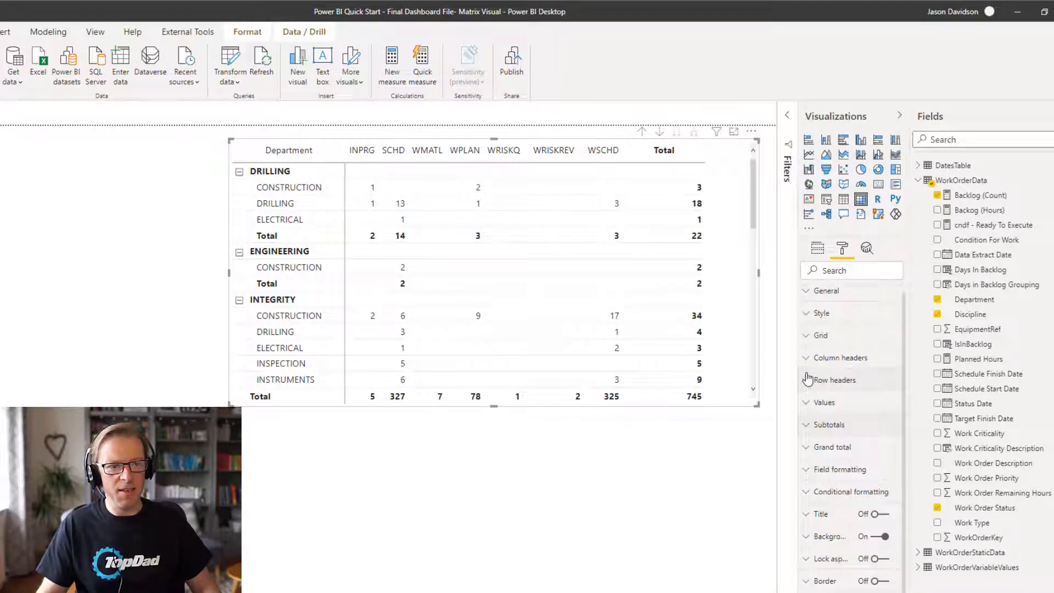
click(822, 449)
drag(908, 371, 933, 445)
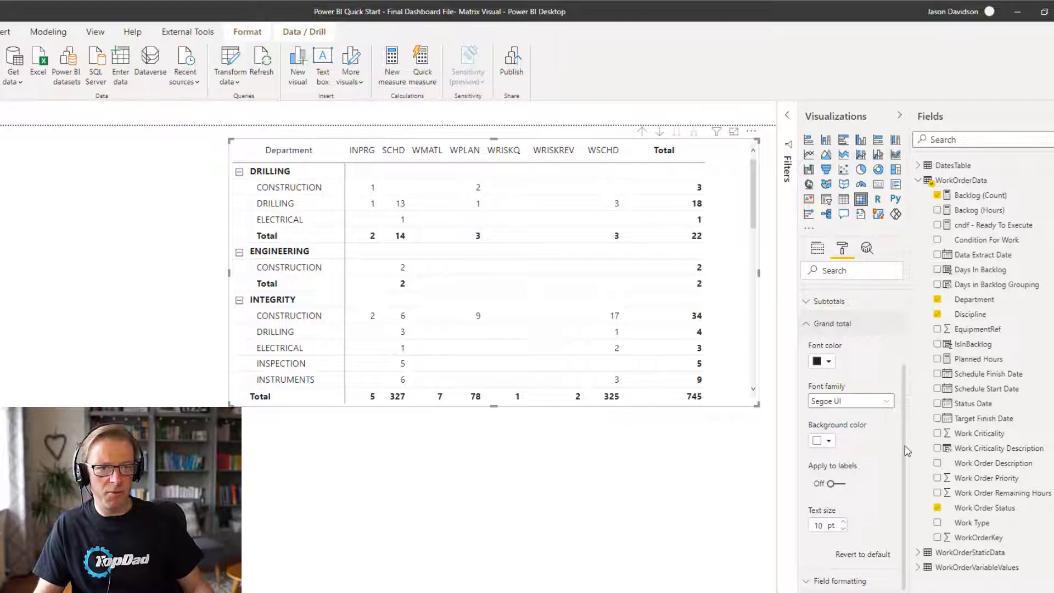
drag(907, 451, 906, 409)
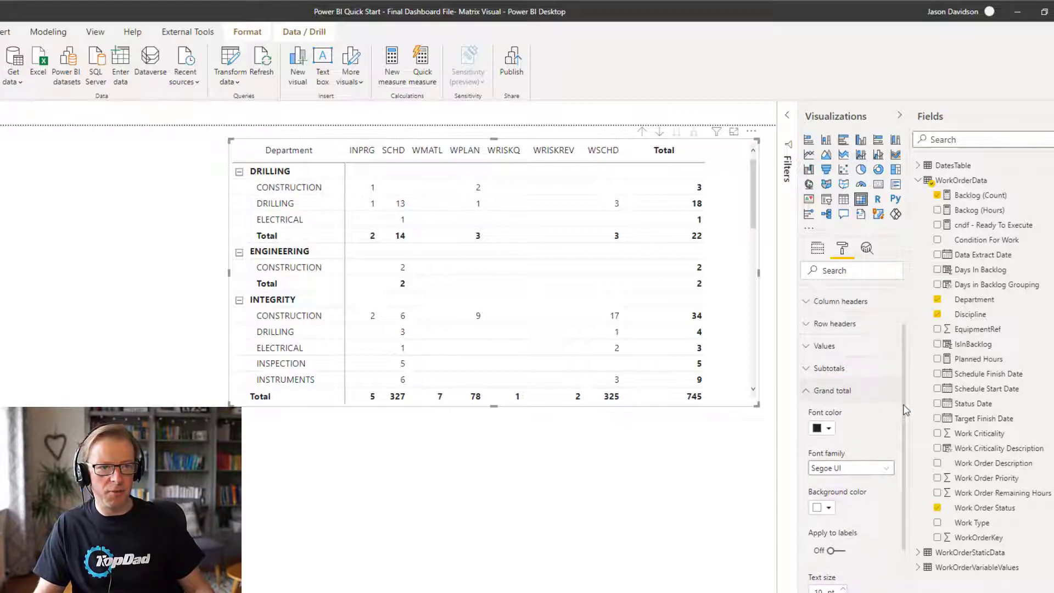
click(811, 392)
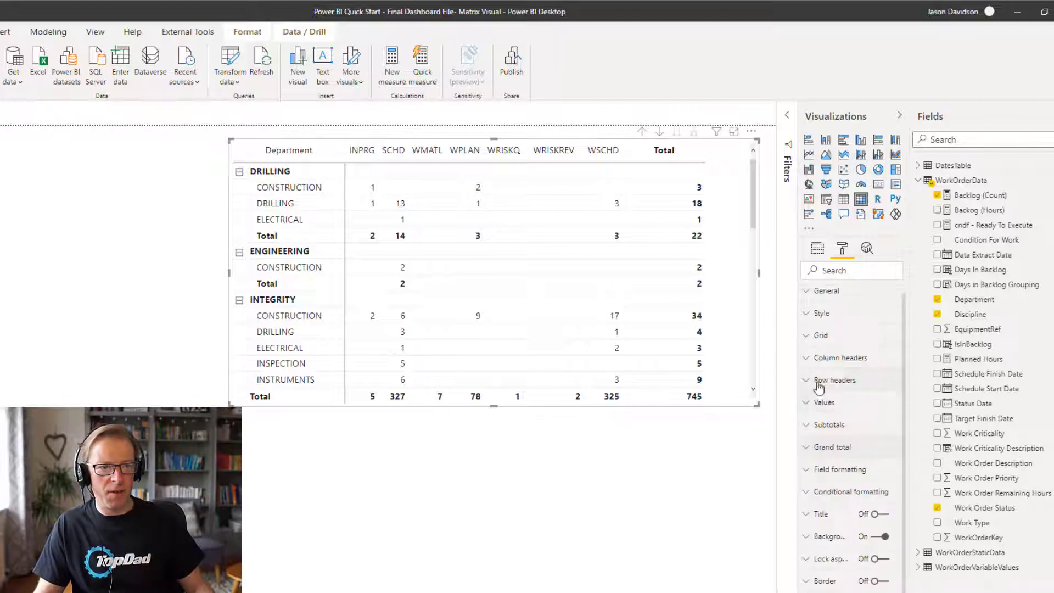
In the matrix's subtotals settings, turn Per column level off and Per row level on.
click(808, 425)
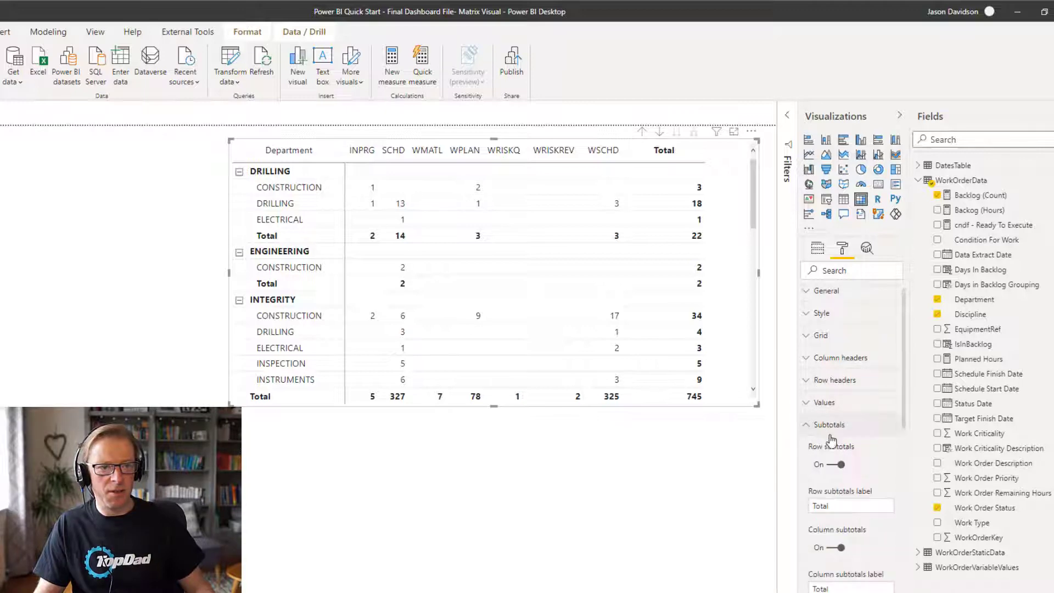
drag(903, 388, 918, 563)
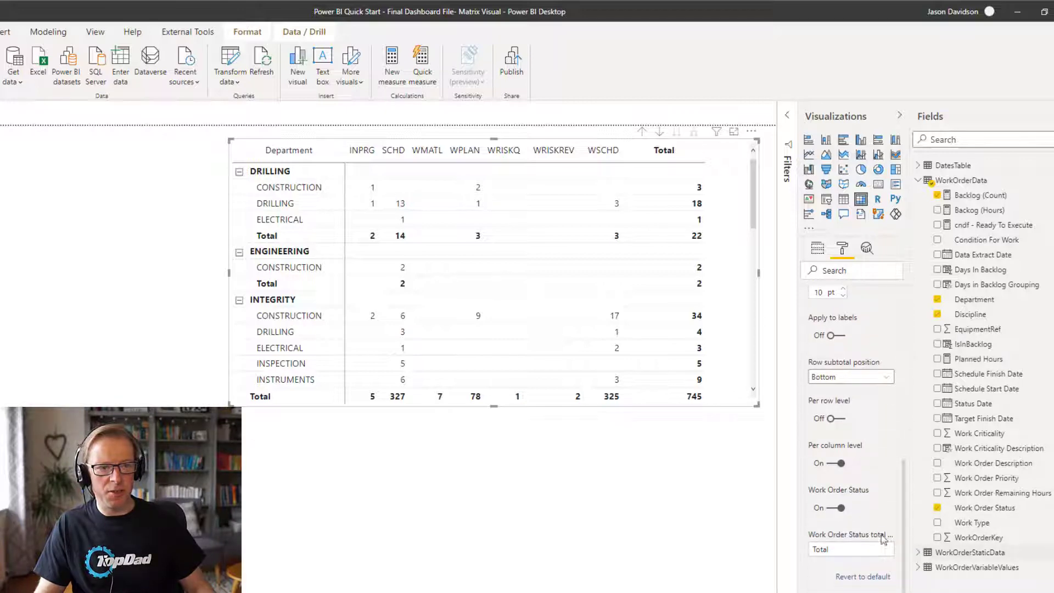
click(839, 464)
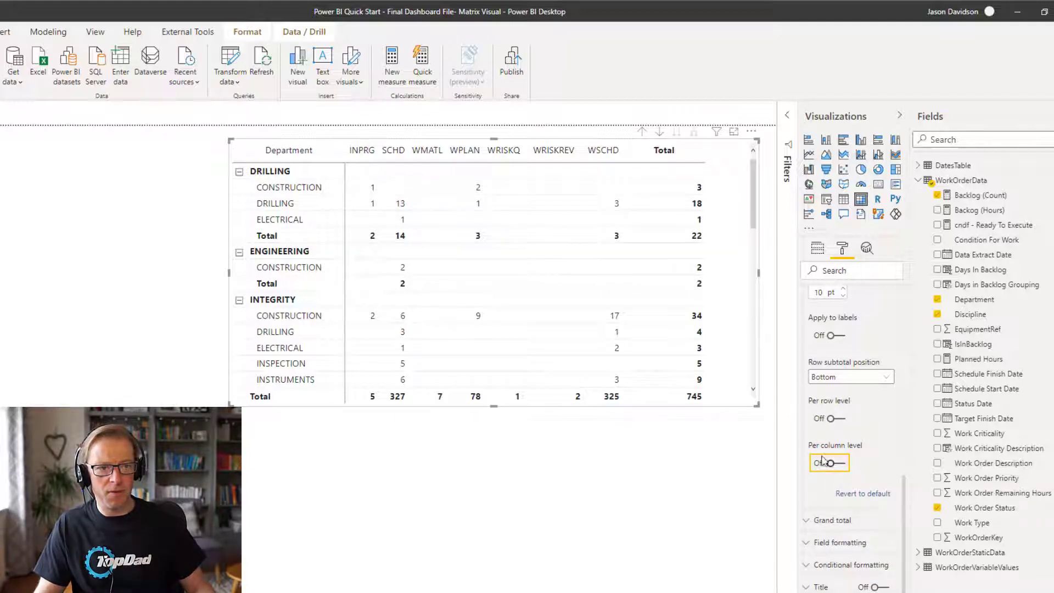
click(835, 418)
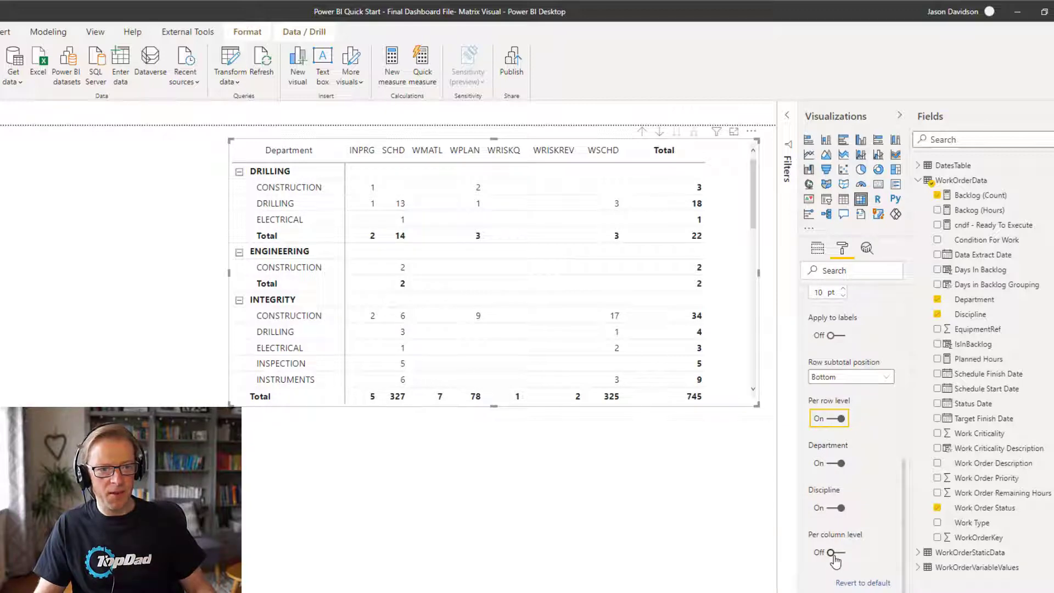
Try the Discipline and Department row subtotals off and back on, and close the subtotals settings.
click(838, 508)
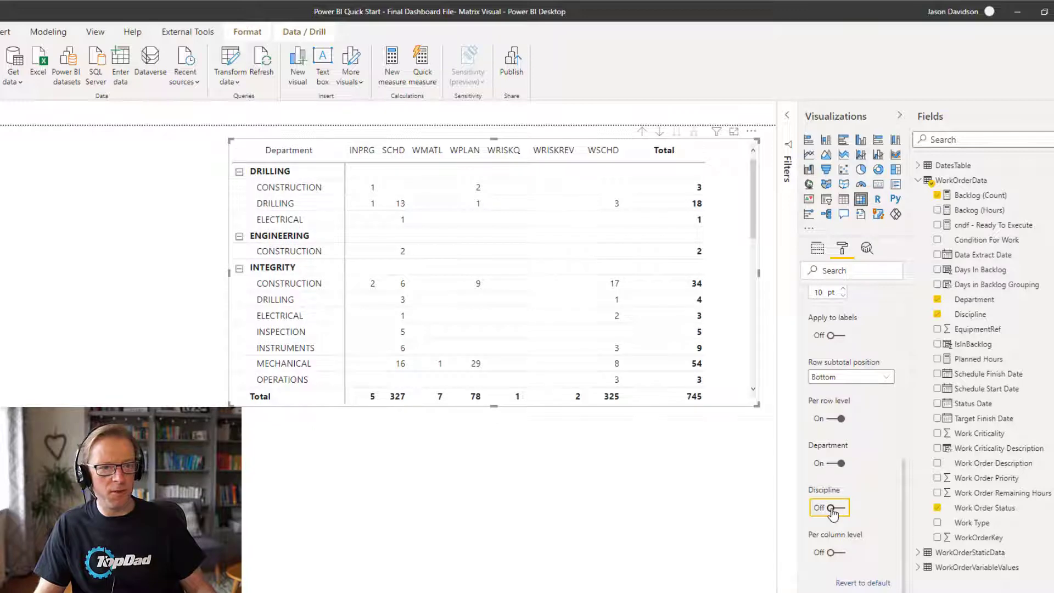
click(833, 510)
click(840, 464)
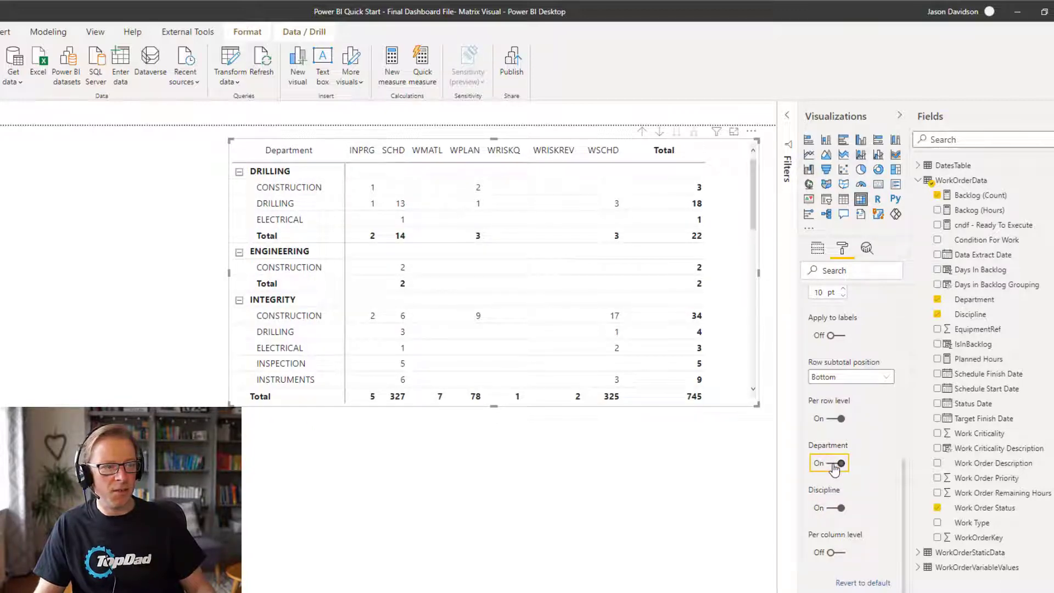
click(838, 466)
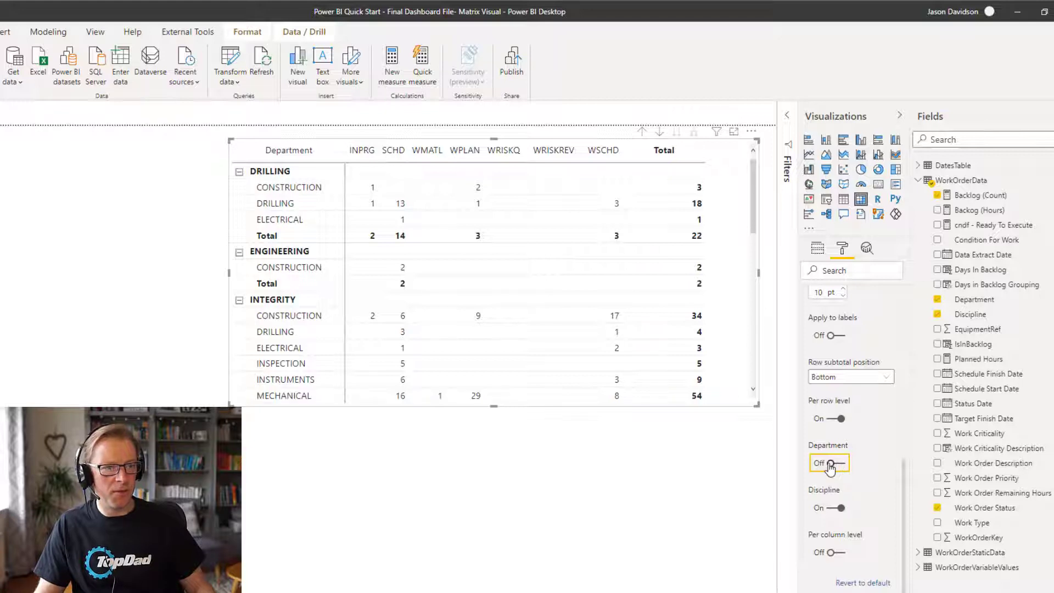
click(837, 466)
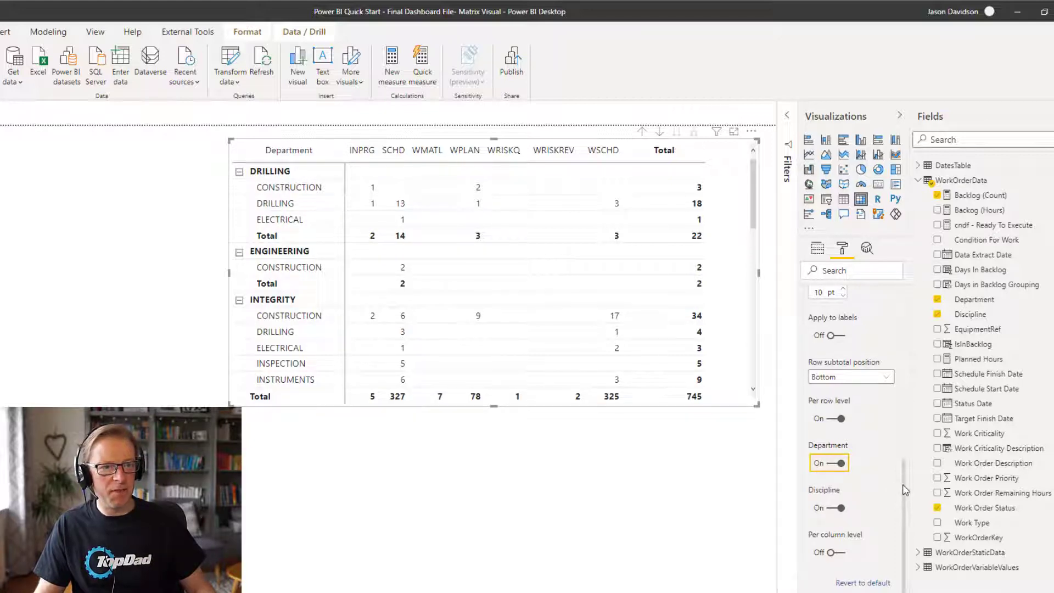
drag(905, 490, 916, 339)
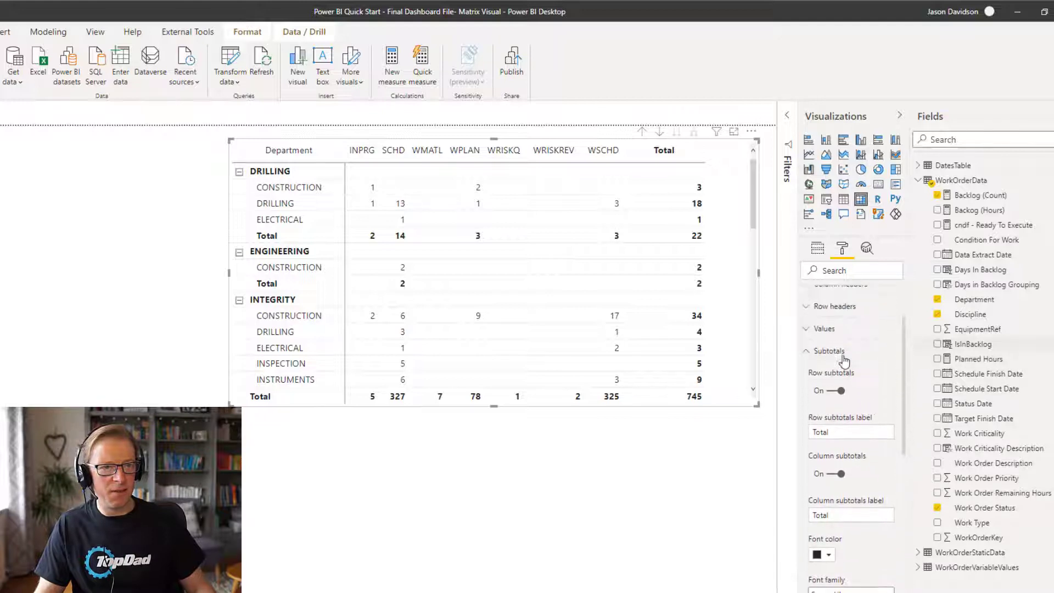
click(807, 352)
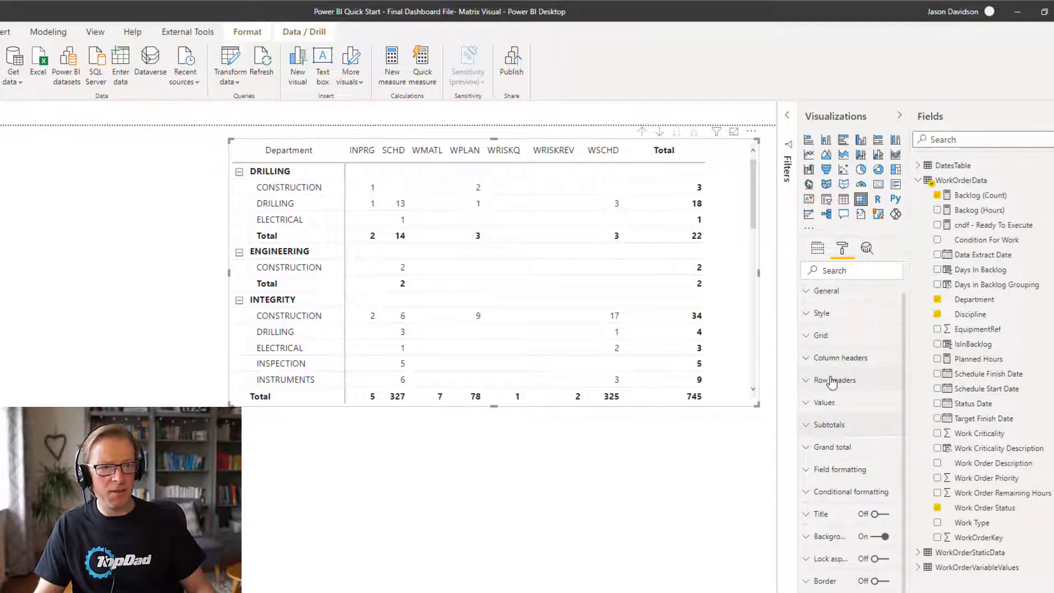
Try a blue font color on the matrix's grand totals and restore the default color.
click(815, 447)
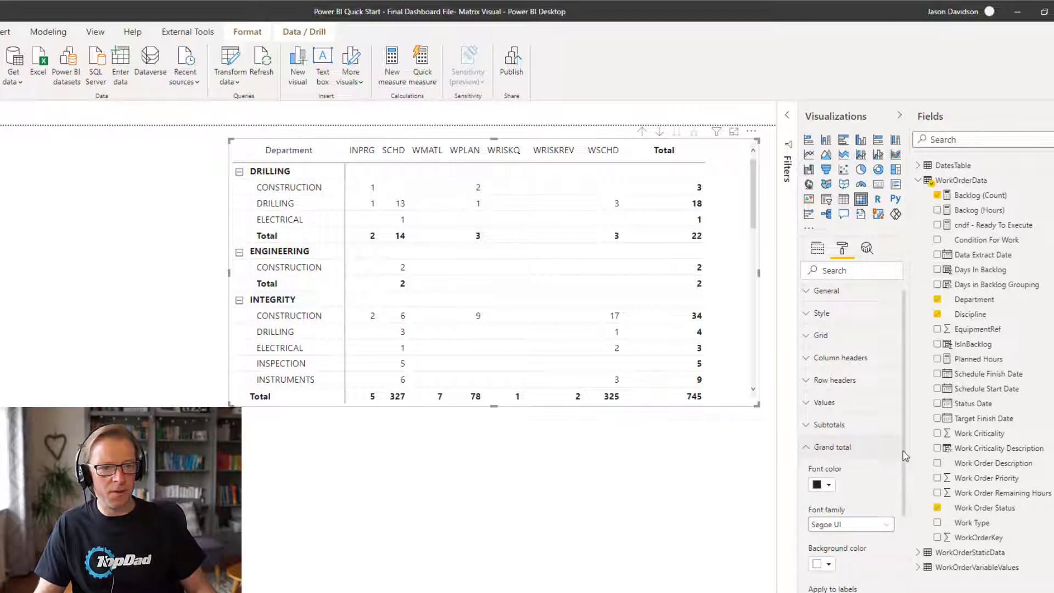
scroll(879, 456, down, 1)
click(823, 450)
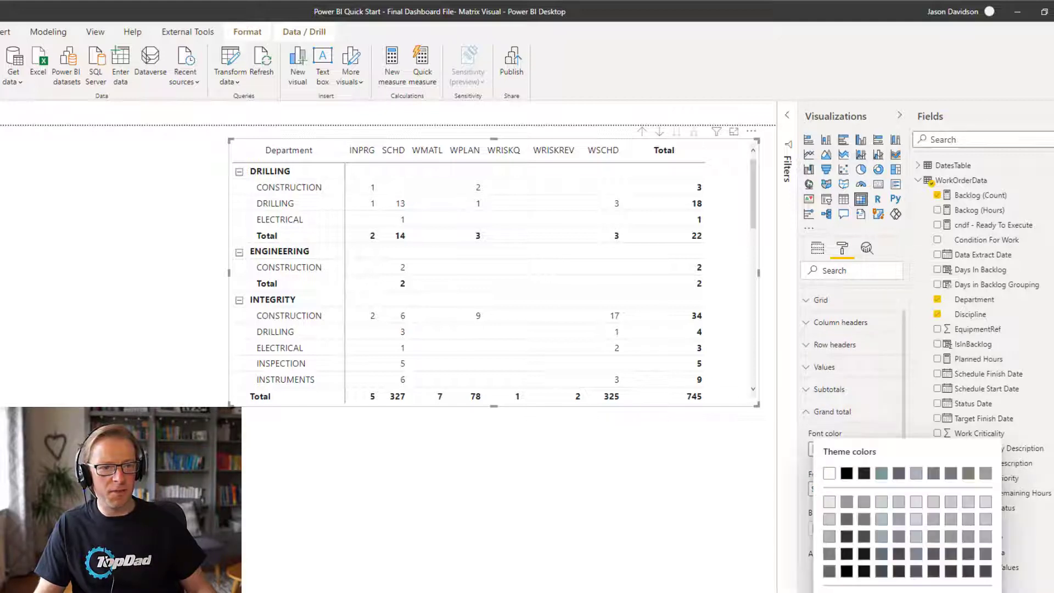
click(830, 592)
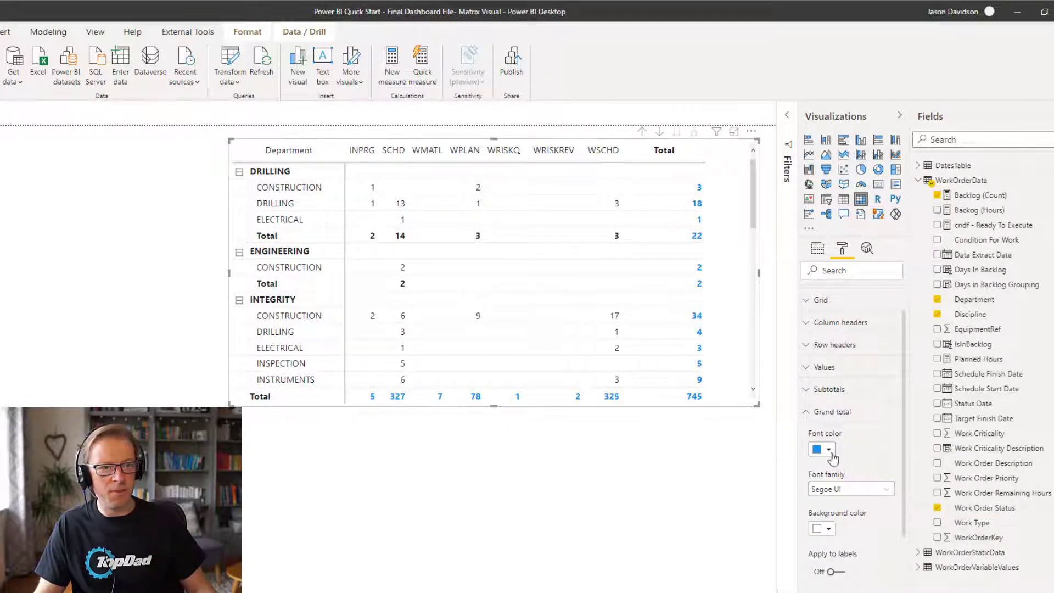
key(ctrl+z)
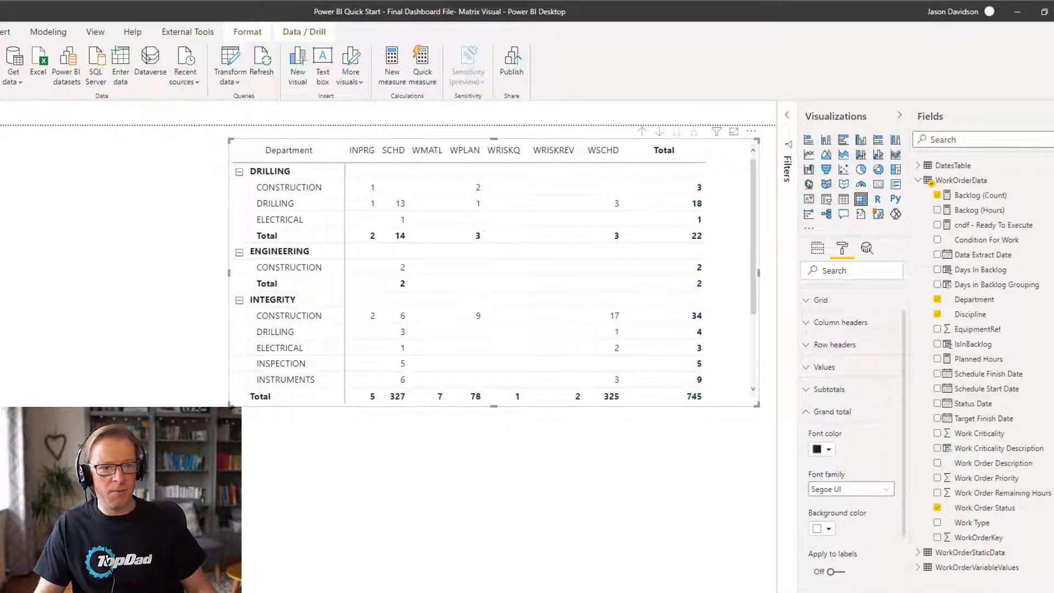
scroll(906, 473, down, 5)
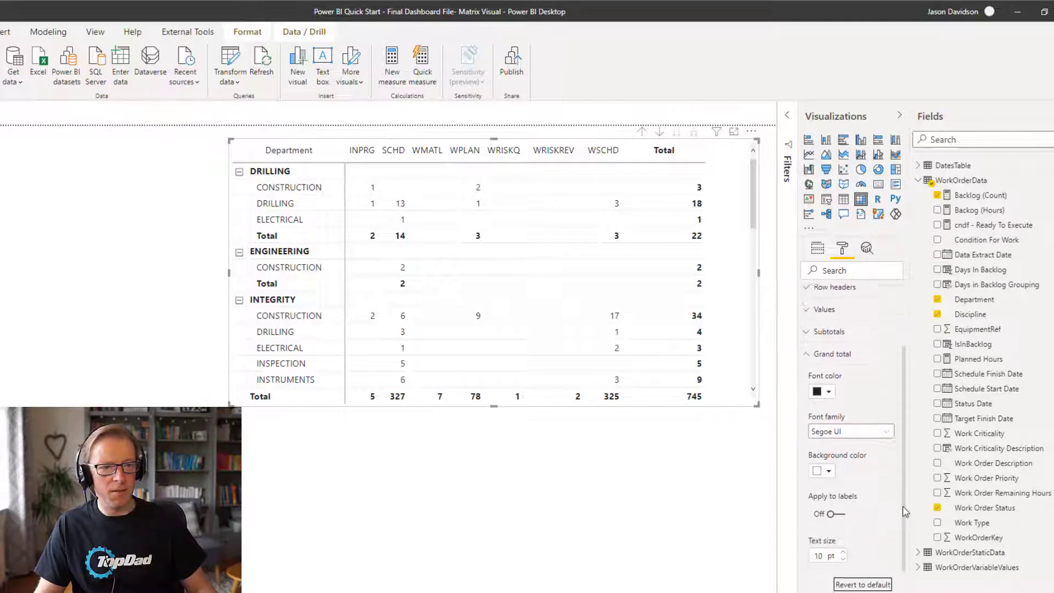
Try a blue grand total background with Apply to labels on, restore the defaults, and close the grand total settings.
scroll(911, 497, up, 3)
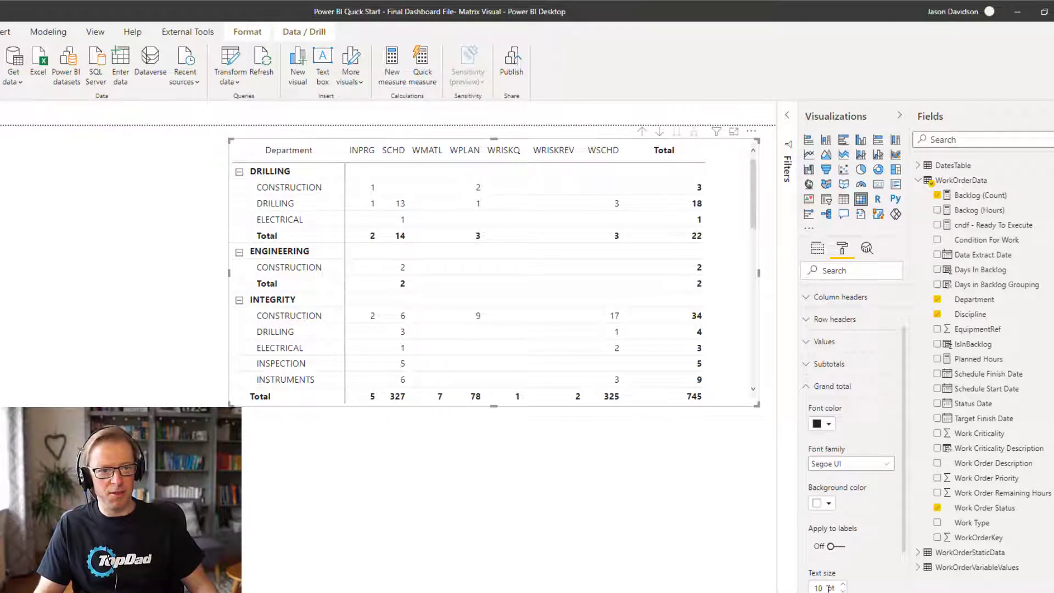
click(826, 506)
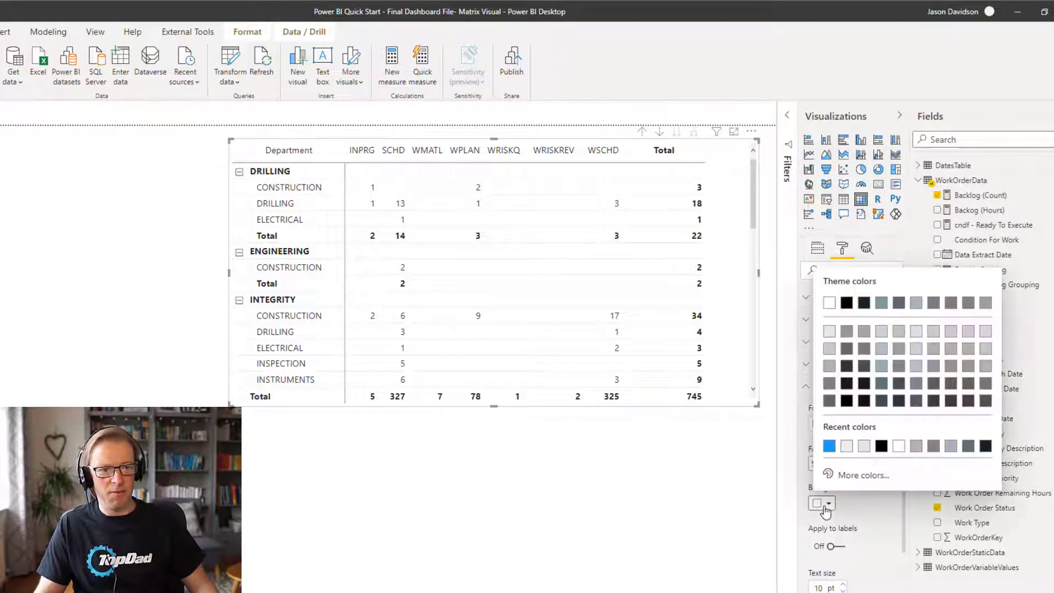
click(829, 446)
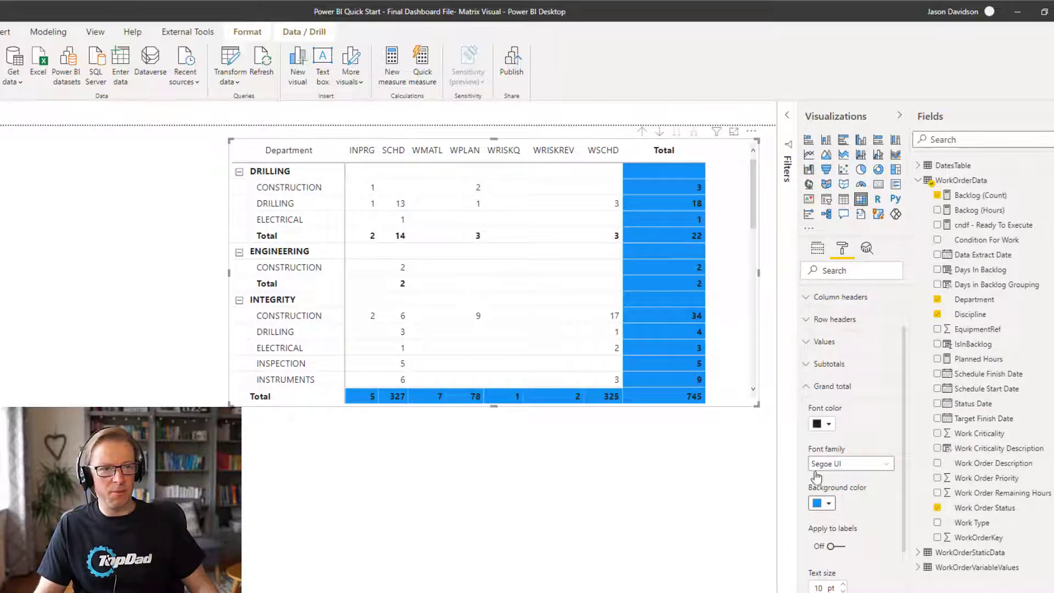
click(834, 546)
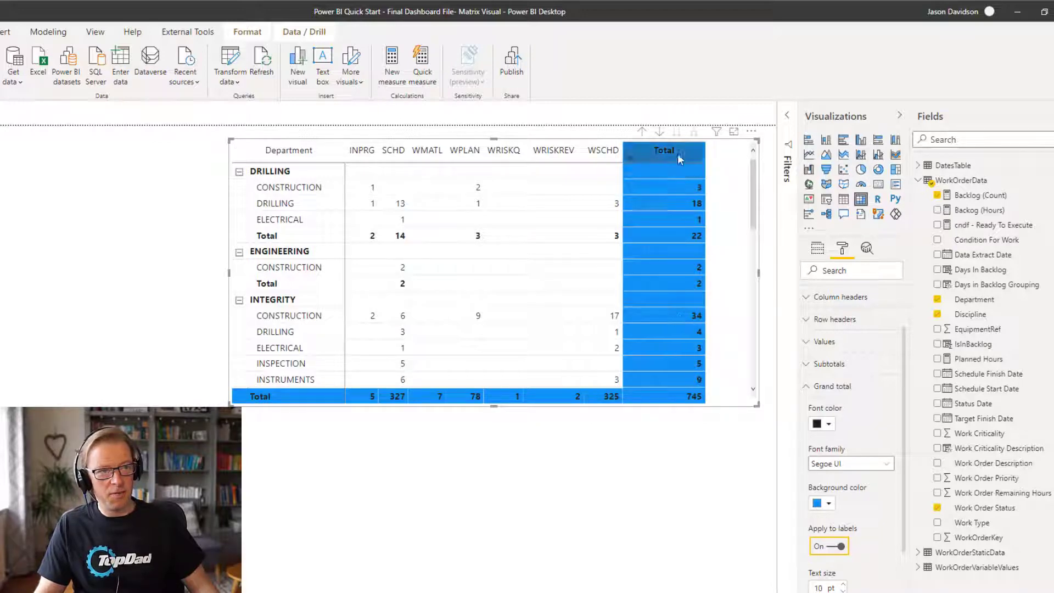
click(833, 546)
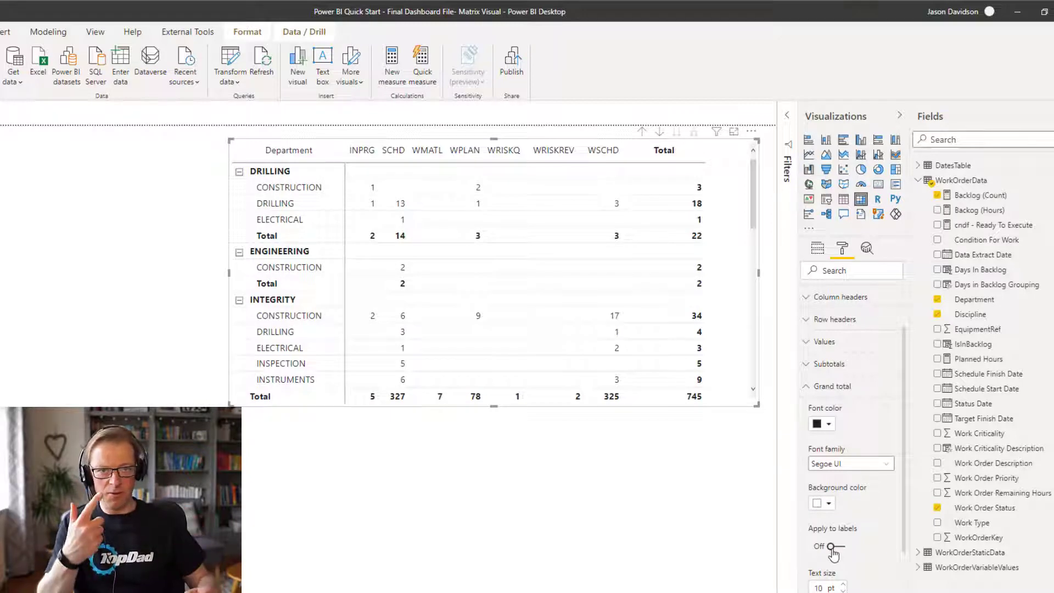
click(807, 386)
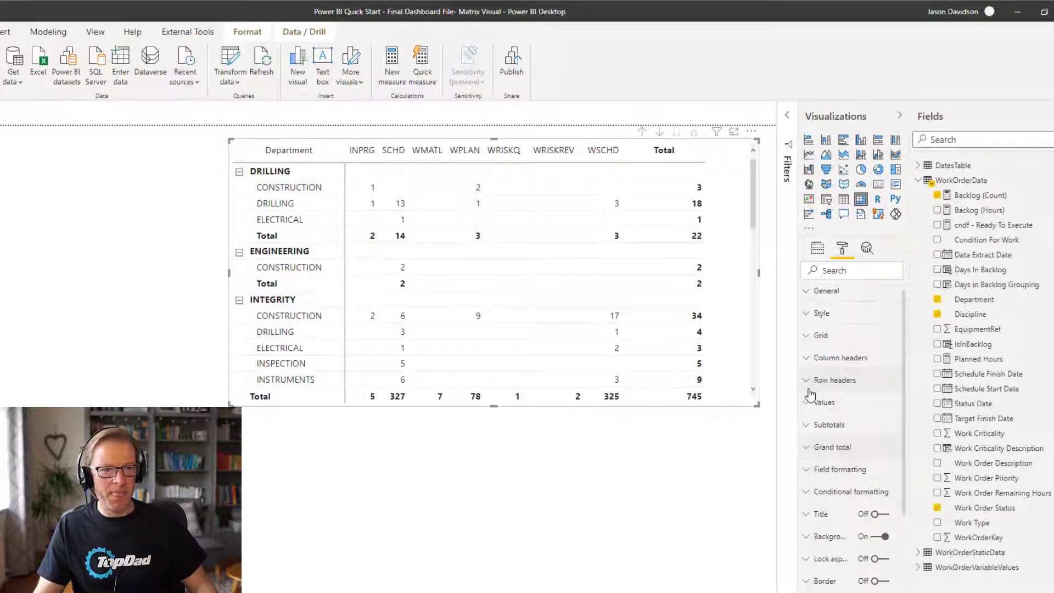
In the field formatting for Backlog (Count), try a blue background color and turn Apply to total on.
click(852, 474)
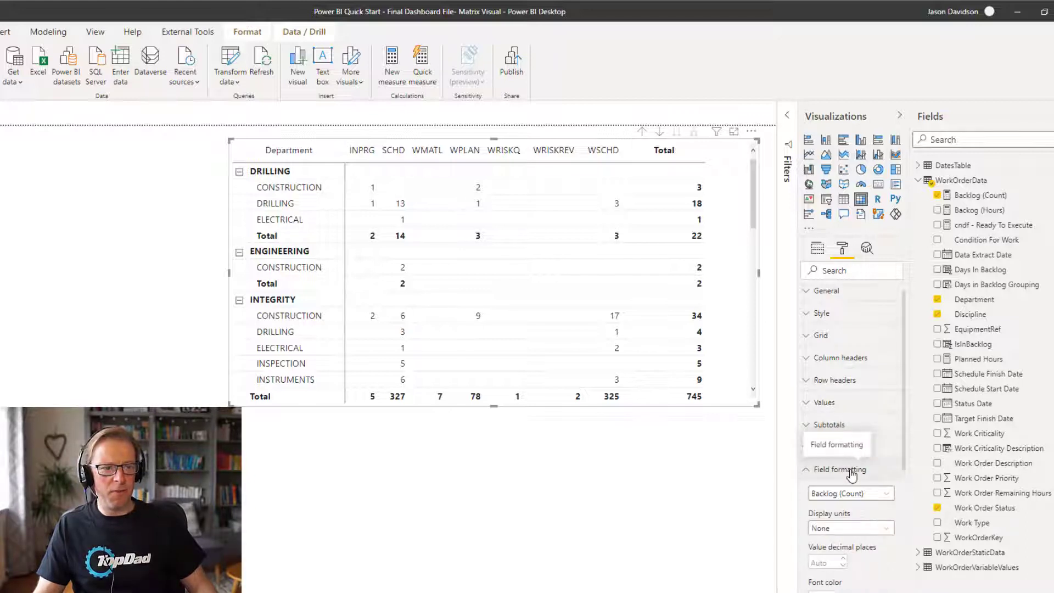
drag(905, 409, 920, 526)
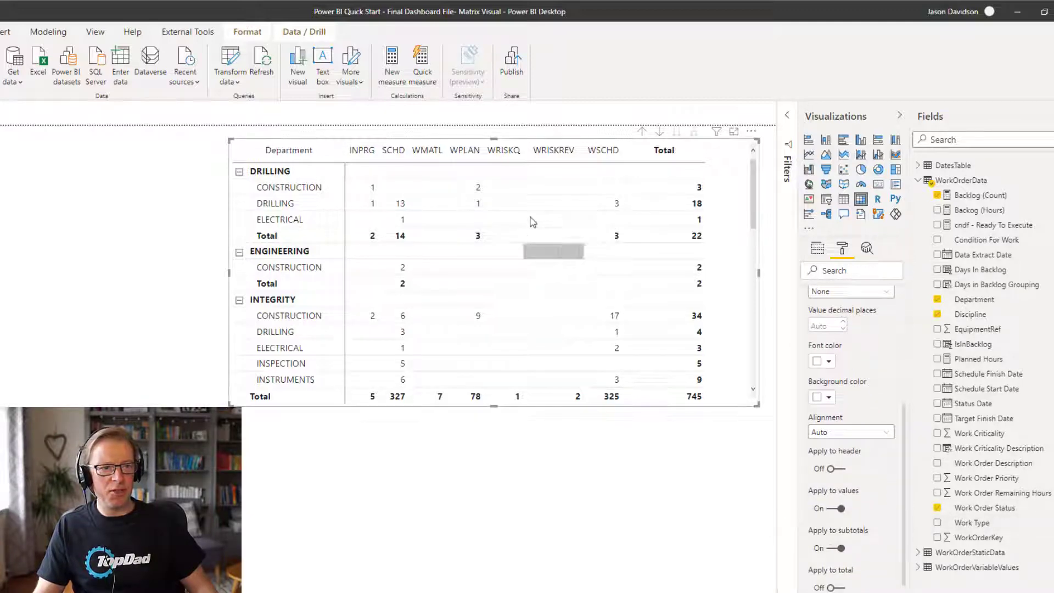
click(827, 397)
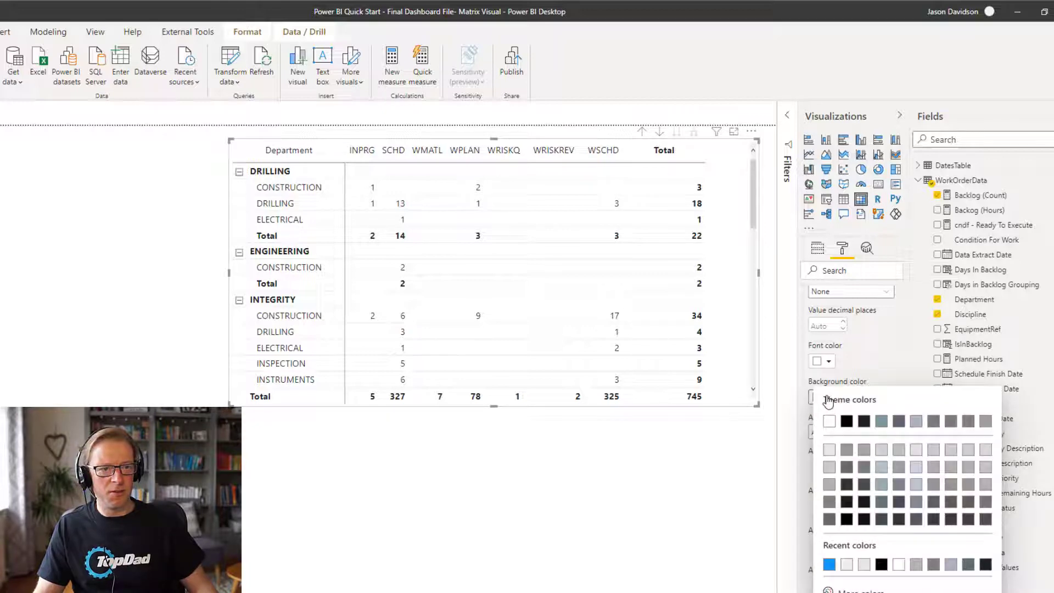
click(829, 564)
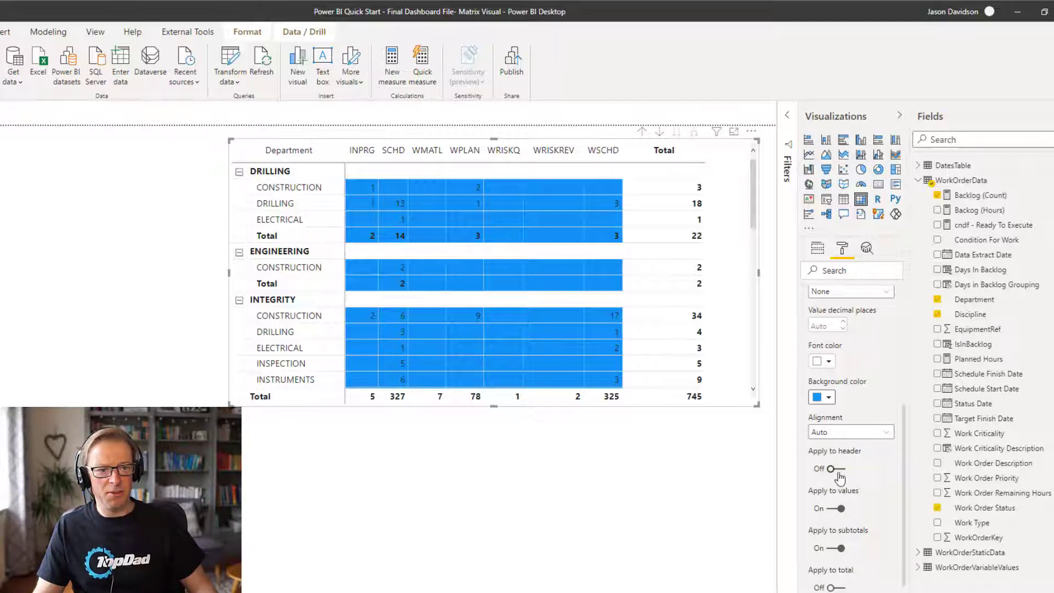
click(835, 587)
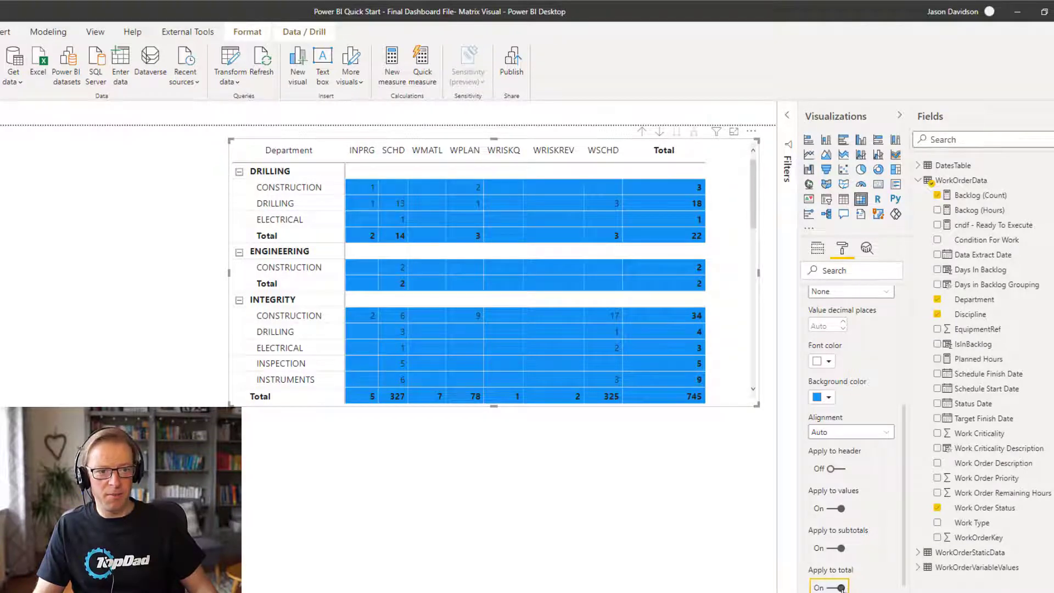
Turn Apply to total off, revert the Backlog (Count) background to its default, and close the field formatting settings.
drag(757, 225, 757, 378)
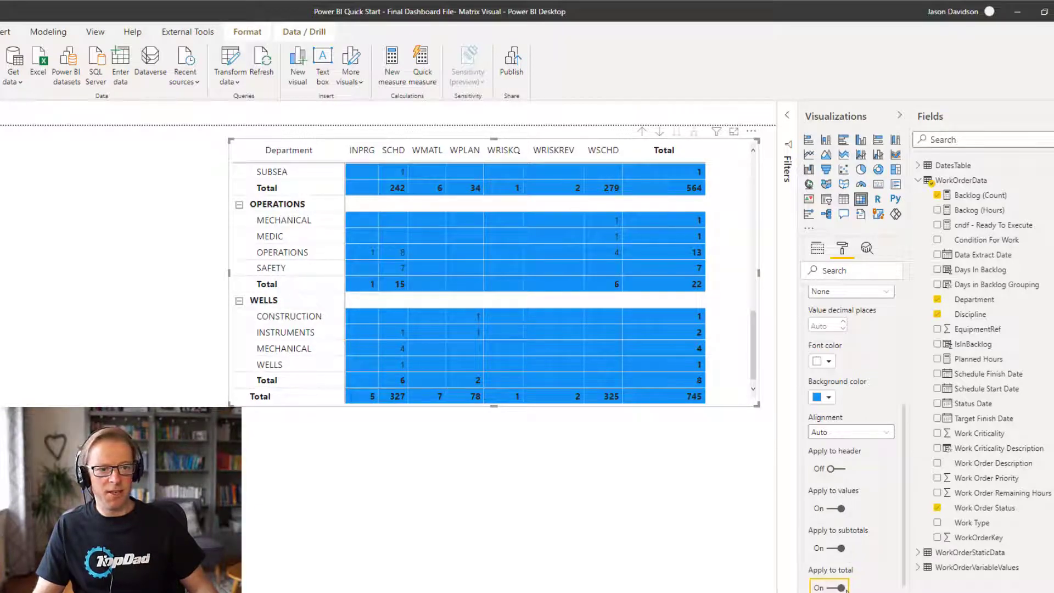
click(843, 587)
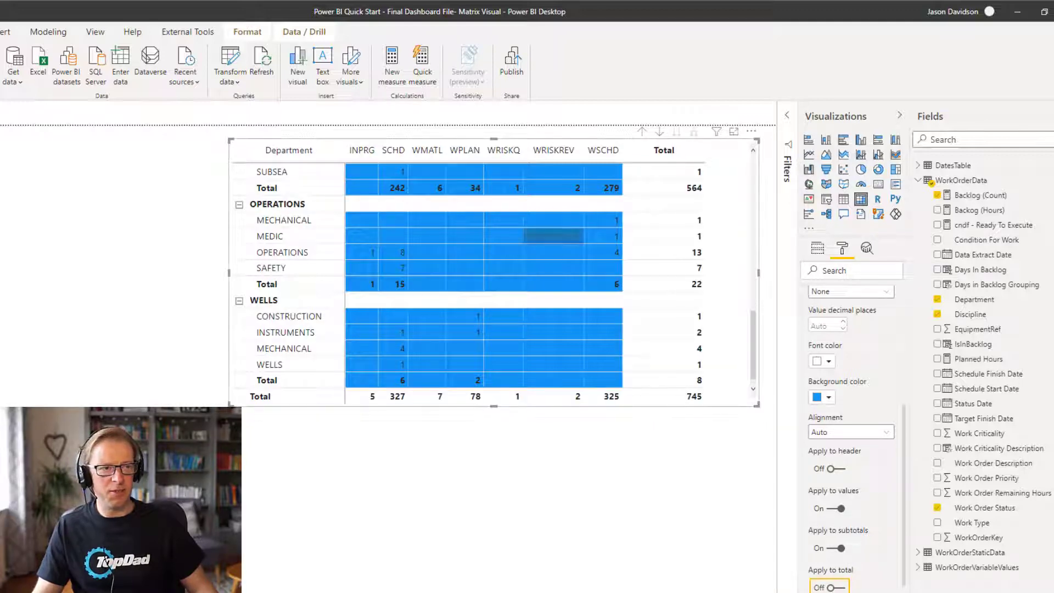
click(837, 592)
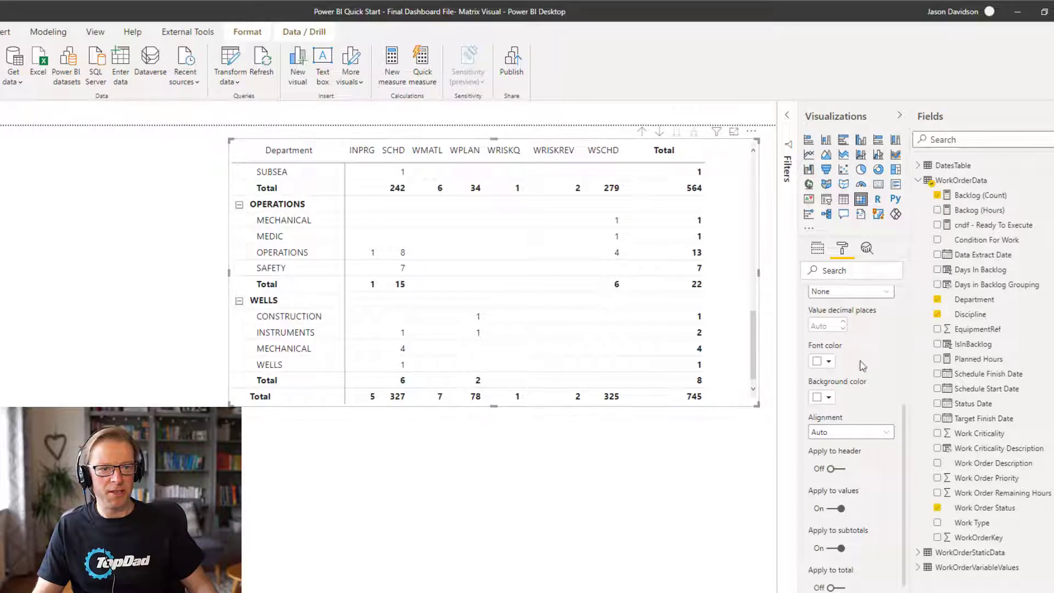
scroll(907, 507, up, 3)
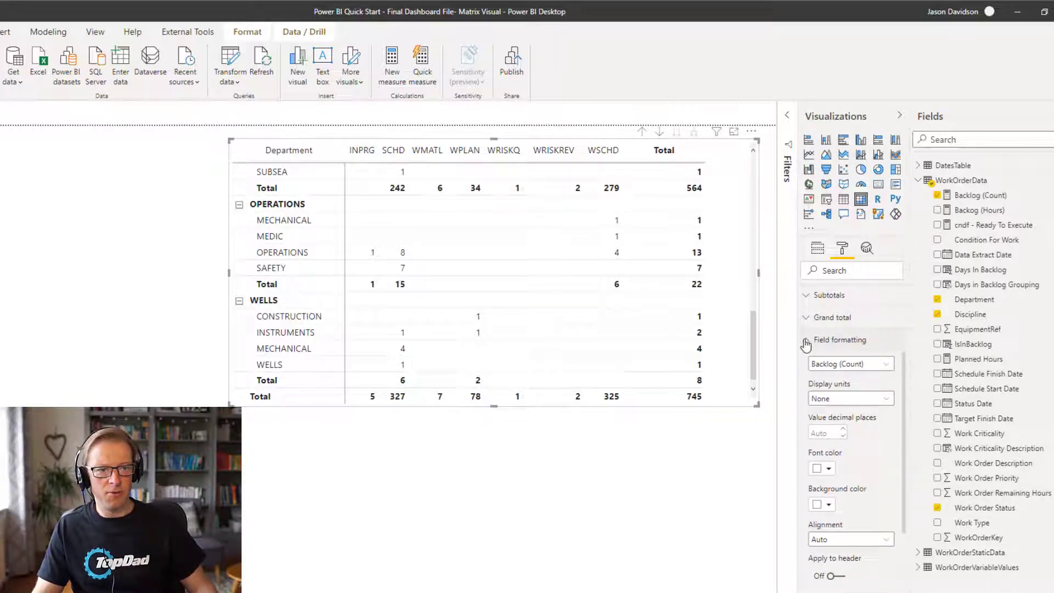
click(805, 343)
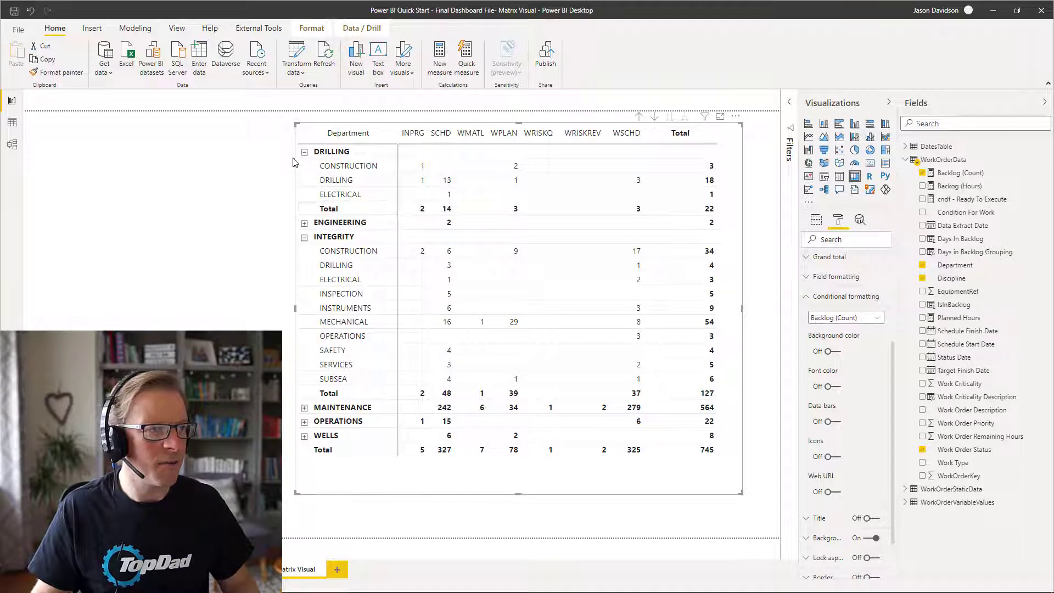
Expand the ENGINEERING department in the matrix, and collapse the DRILLING, ENGINEERING and INTEGRITY departments.
click(305, 224)
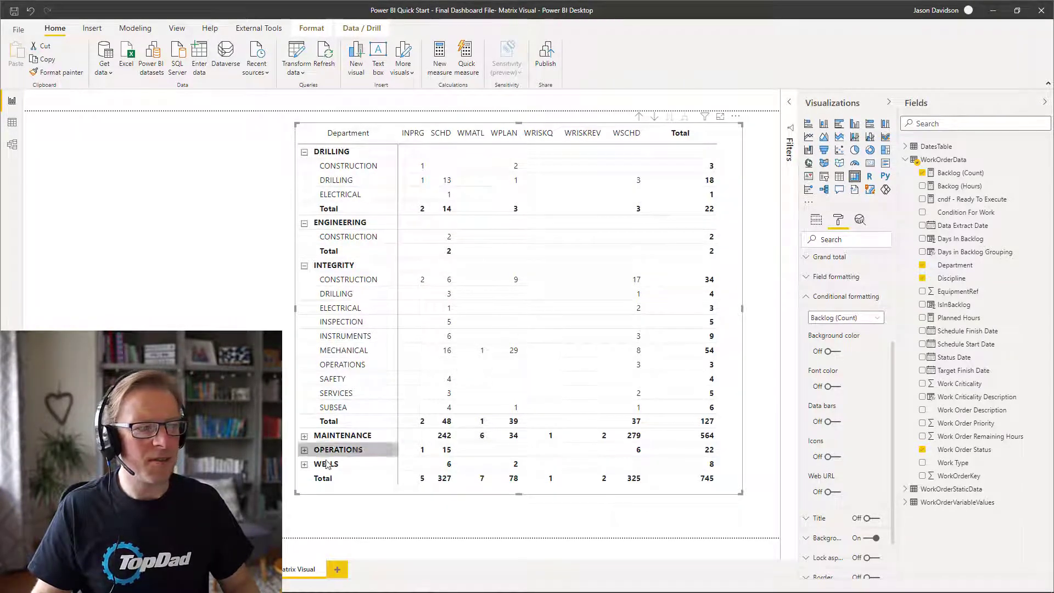
click(305, 153)
click(304, 166)
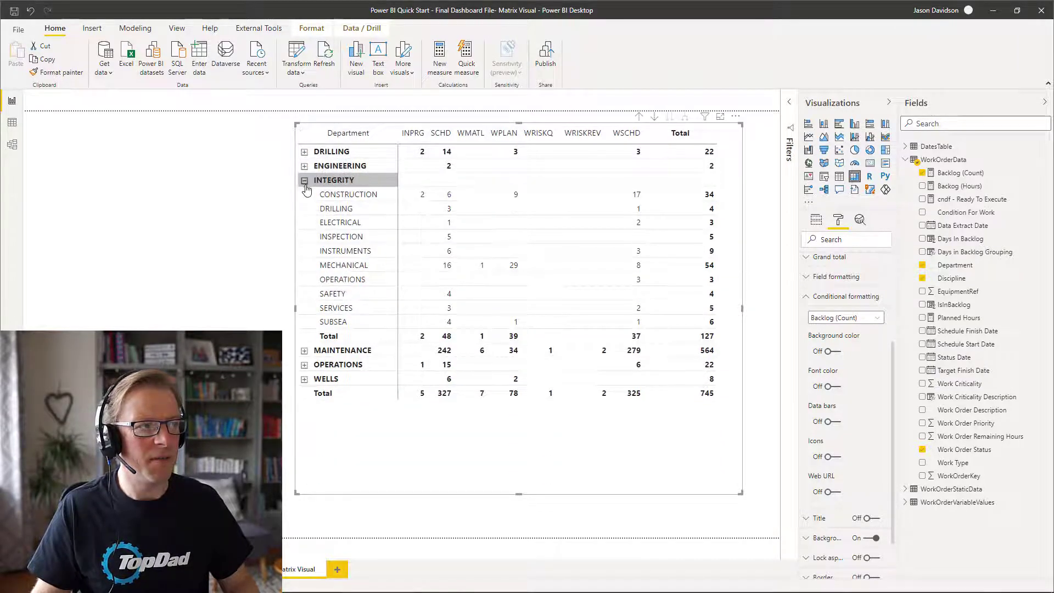
click(305, 182)
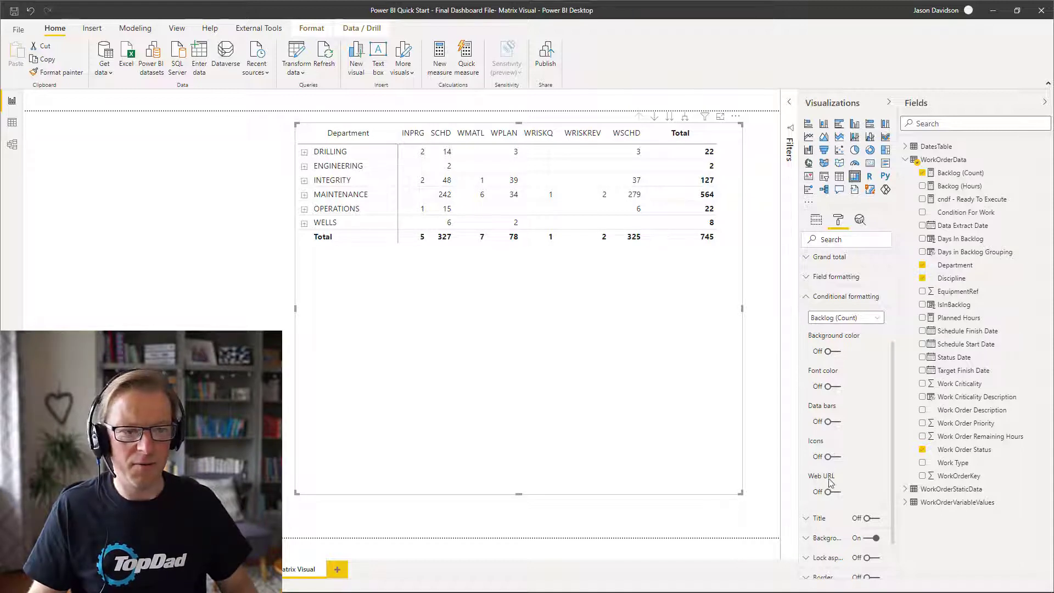
Turn on conditional background color for Backlog (Count) and set its color scale to white for the minimum and red for the maximum.
click(828, 352)
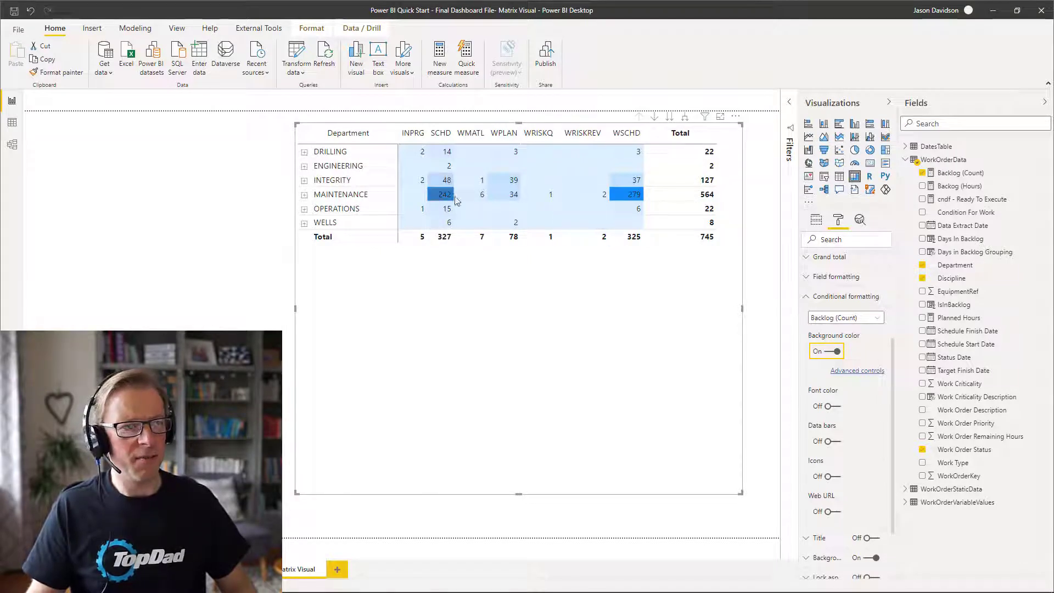
click(851, 372)
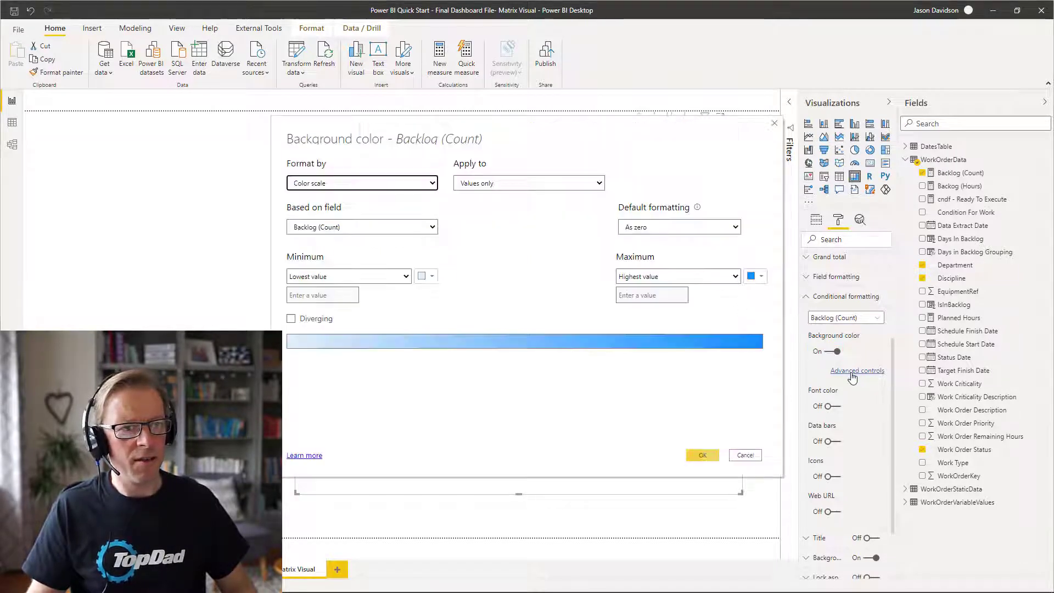
click(432, 277)
click(492, 229)
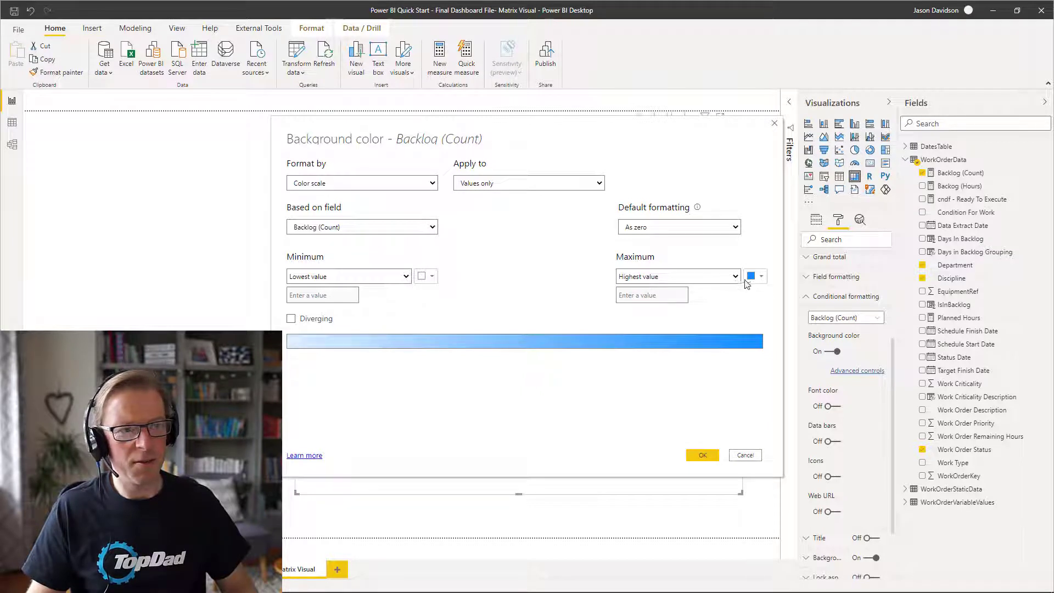
click(762, 277)
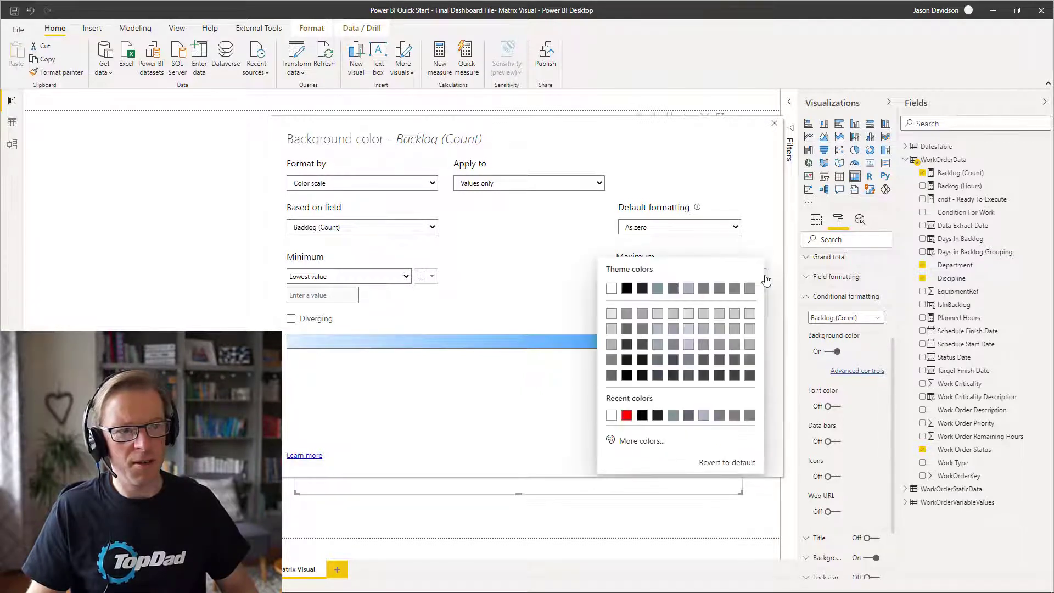
click(627, 416)
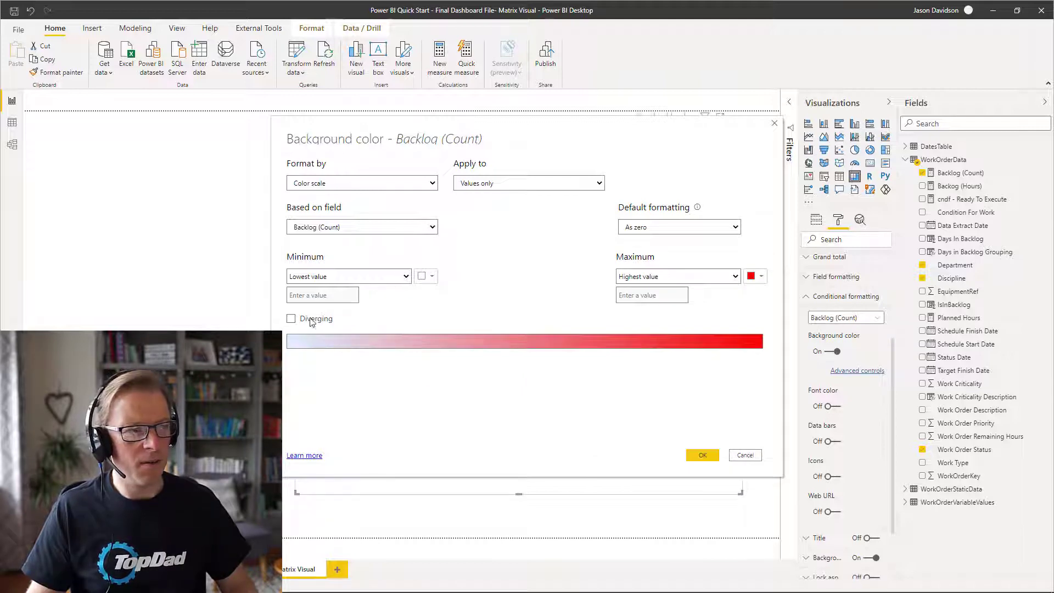
click(434, 278)
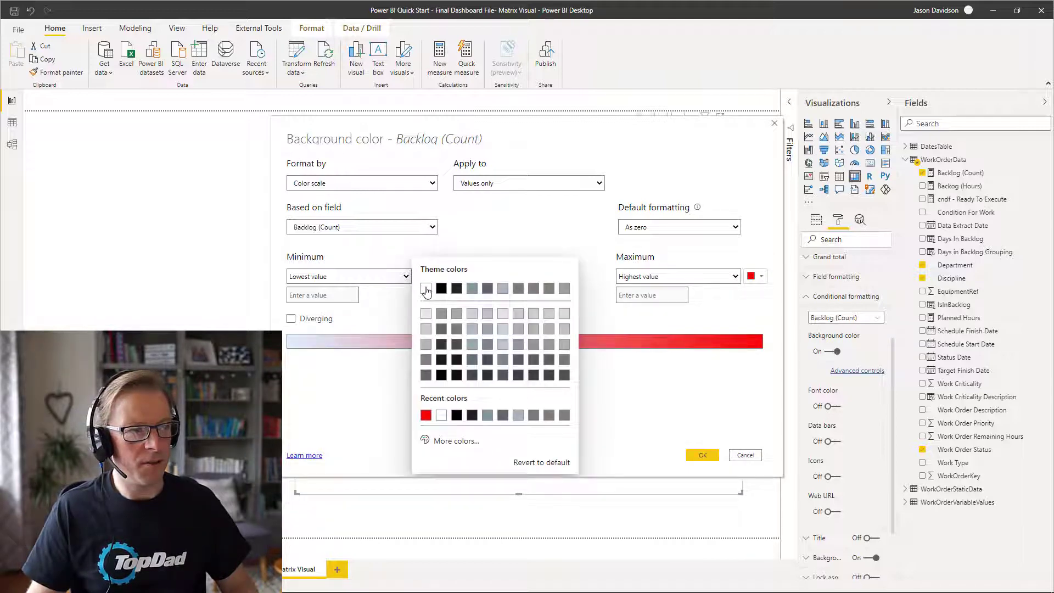
click(427, 289)
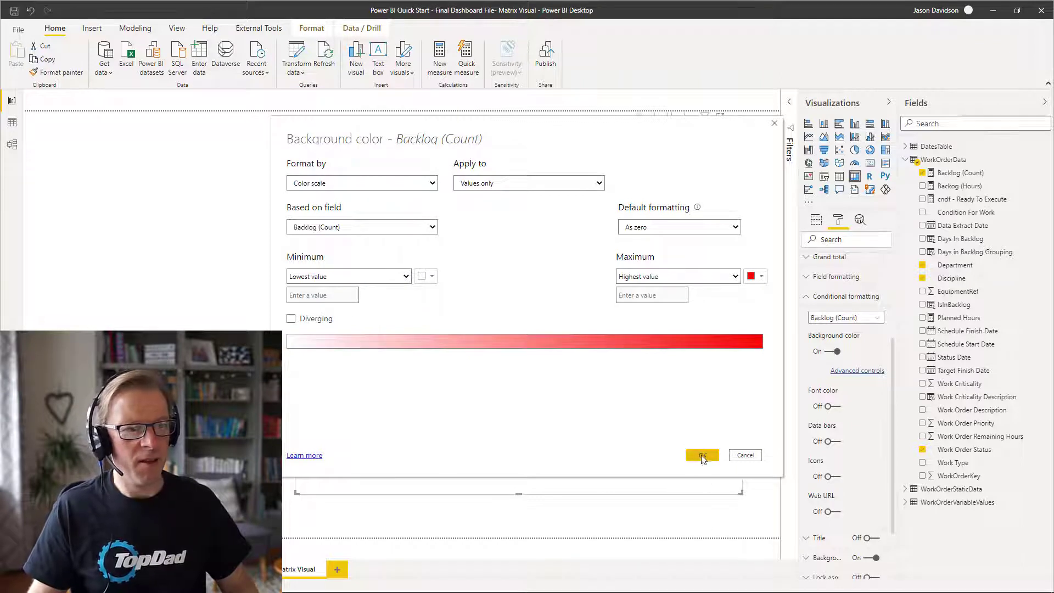
Apply the color scale with default formatting As zero, and check it by expanding and collapsing the MAINTENANCE department.
click(633, 229)
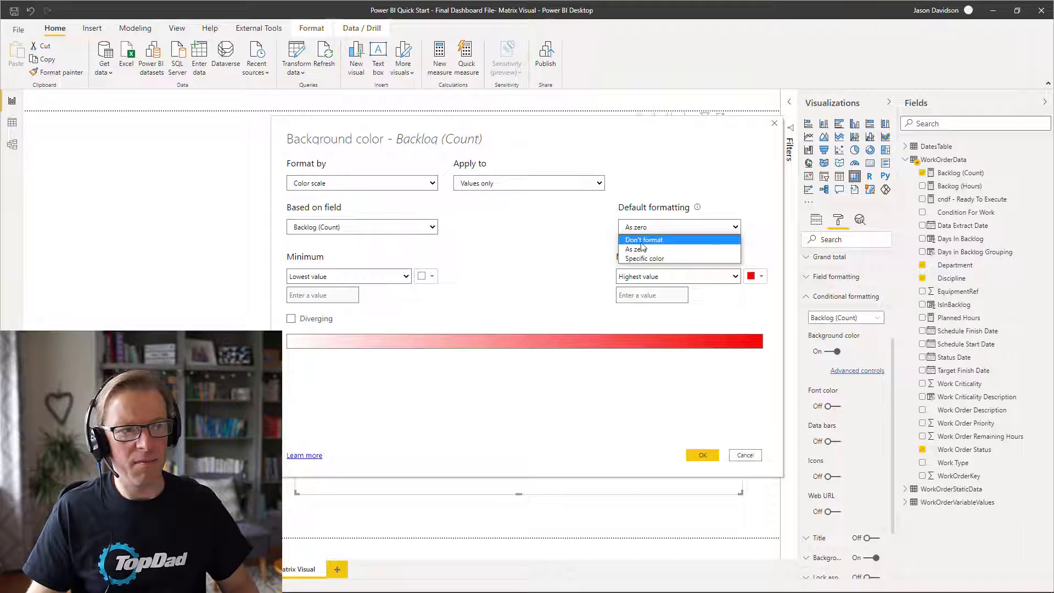
click(637, 250)
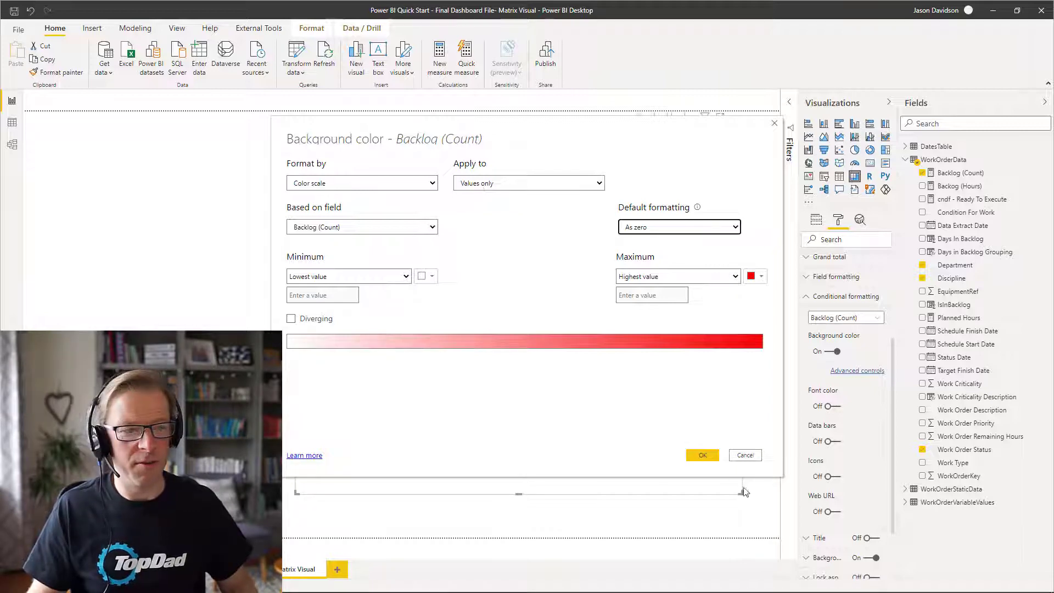
click(713, 456)
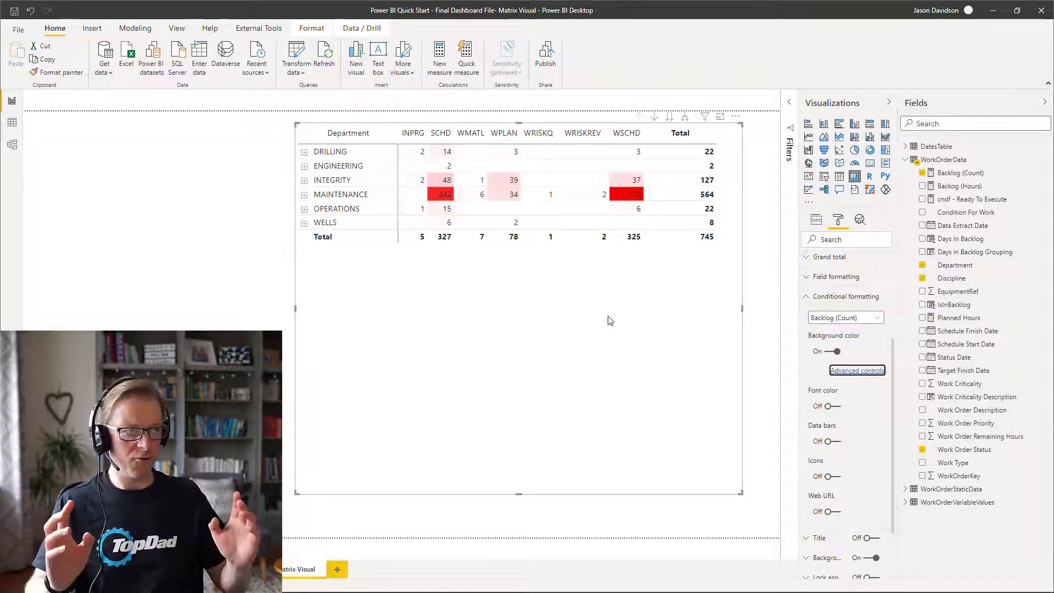
click(304, 195)
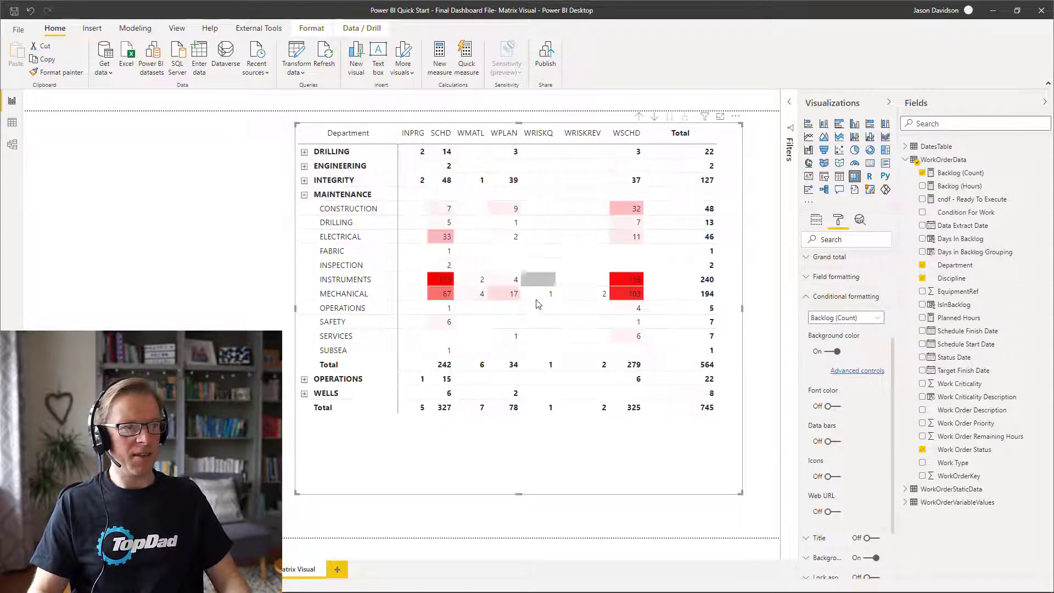
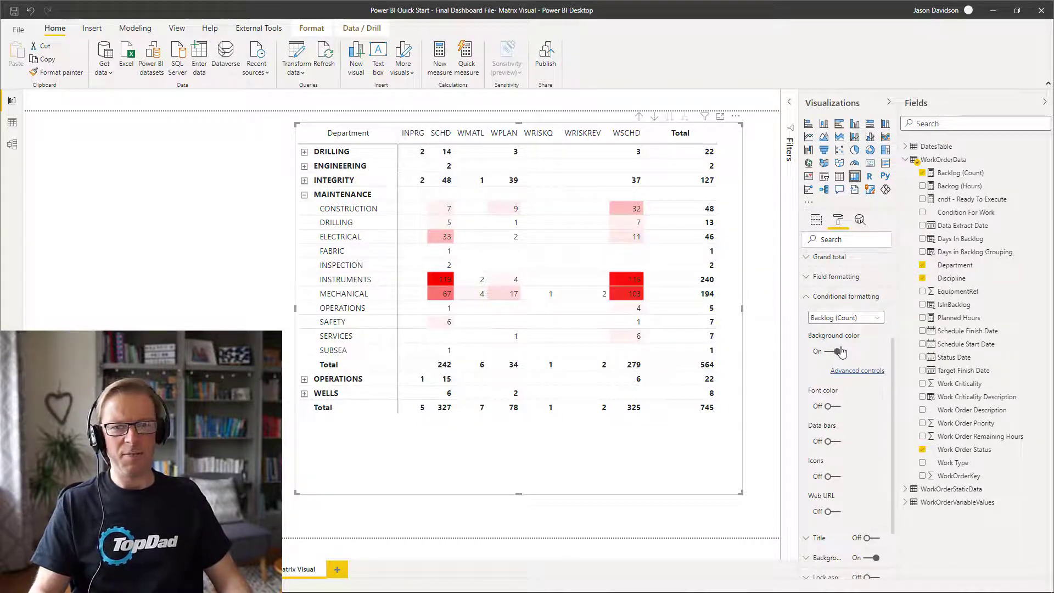
click(305, 196)
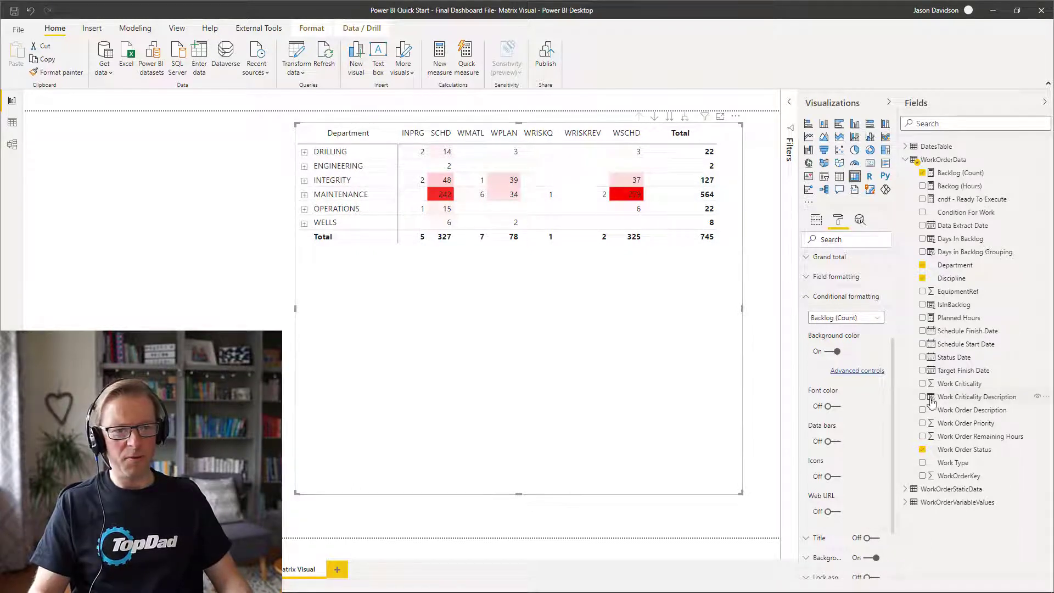
Reopen the advanced background color settings for Backlog (Count), try applying the scale to Values and totals, and return to Values only.
click(857, 372)
click(486, 186)
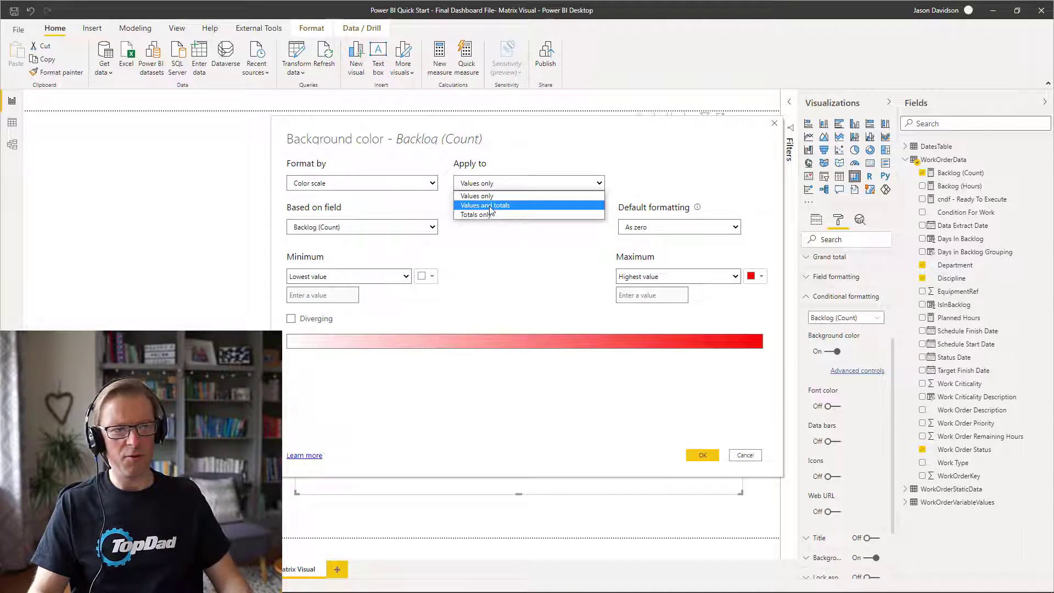
click(490, 207)
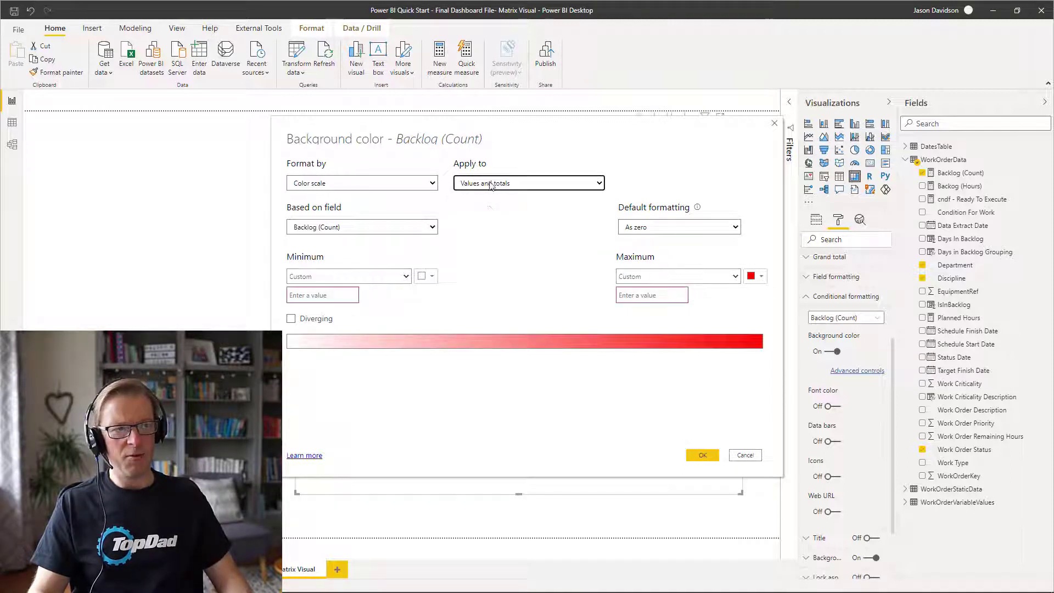
click(477, 185)
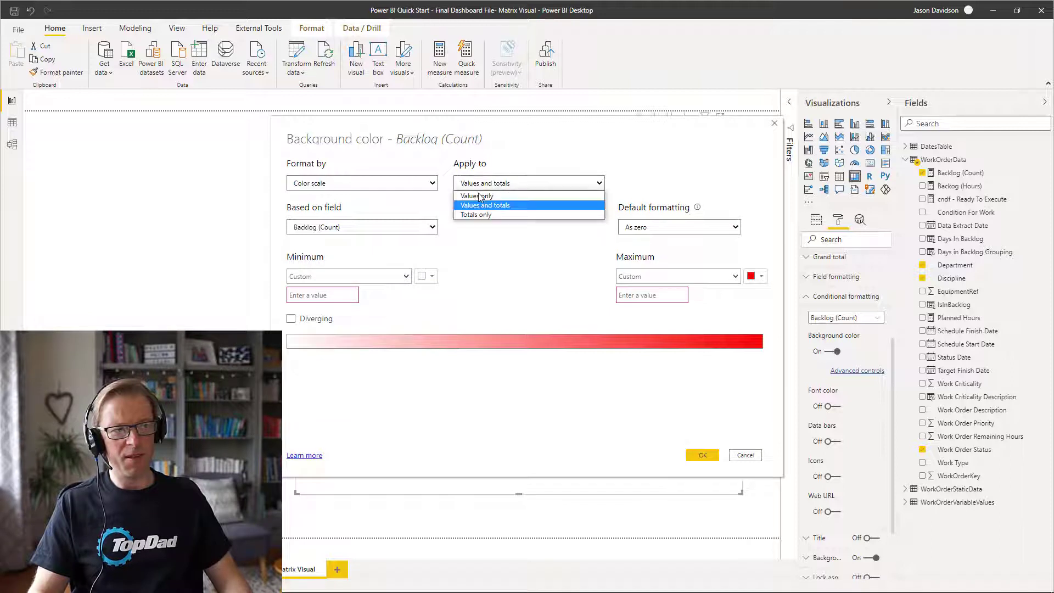
click(479, 193)
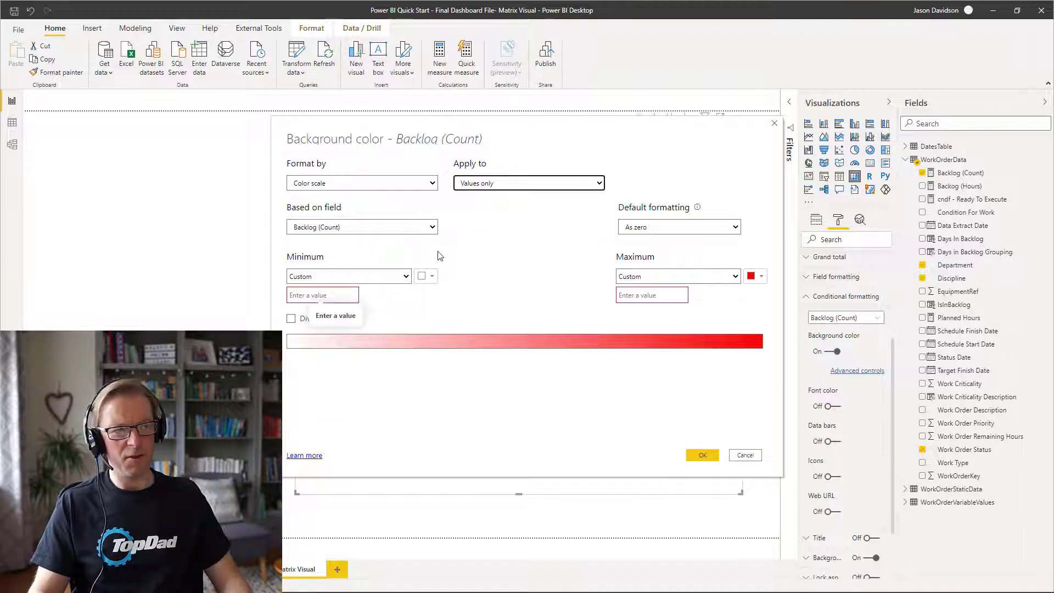
Set the color scale's minimum to Lowest value and its maximum to Highest value.
click(407, 276)
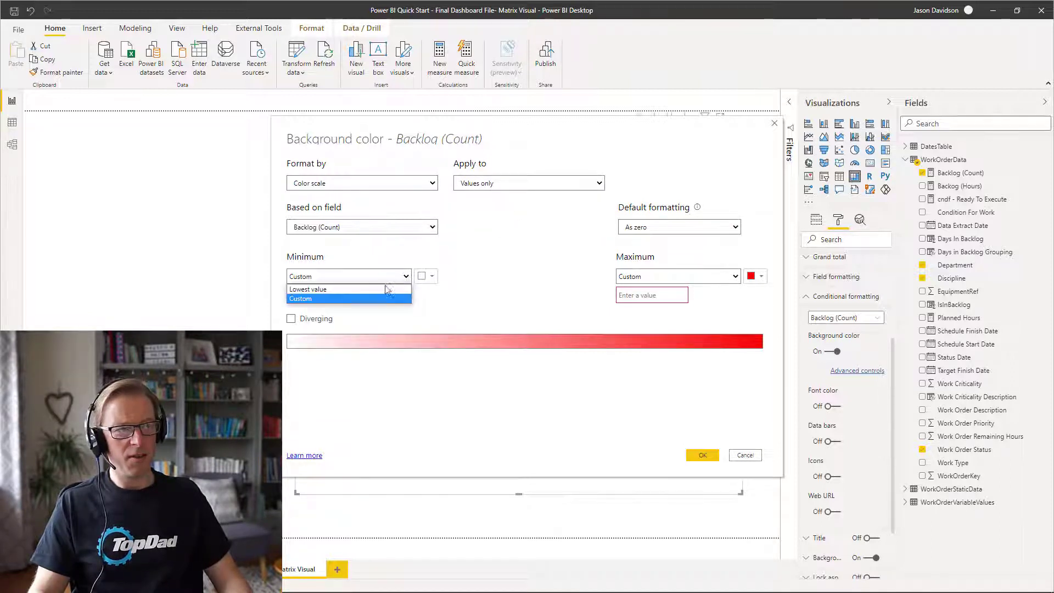
click(371, 286)
click(702, 280)
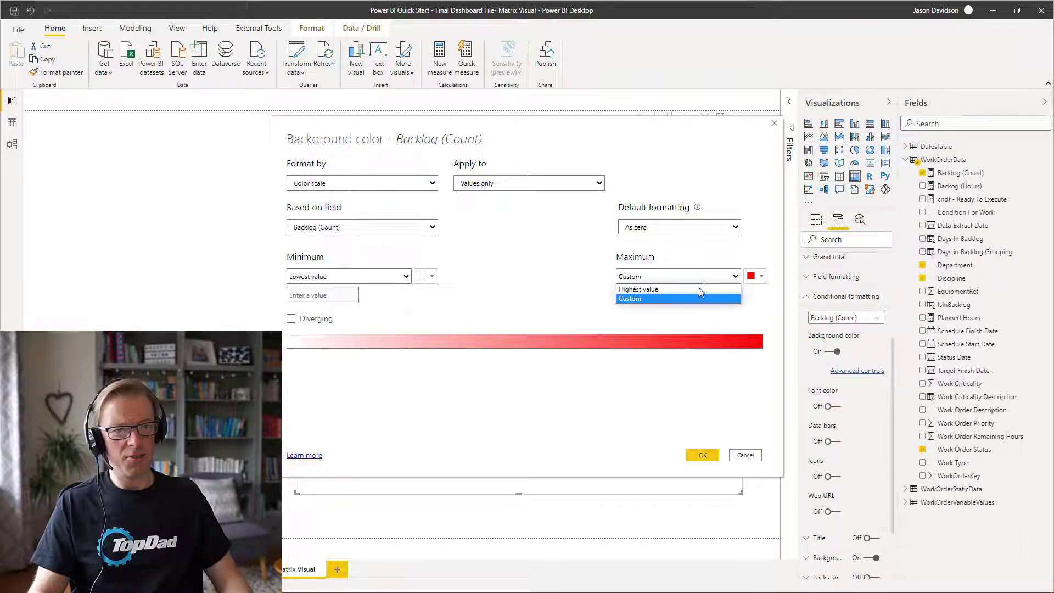
click(699, 287)
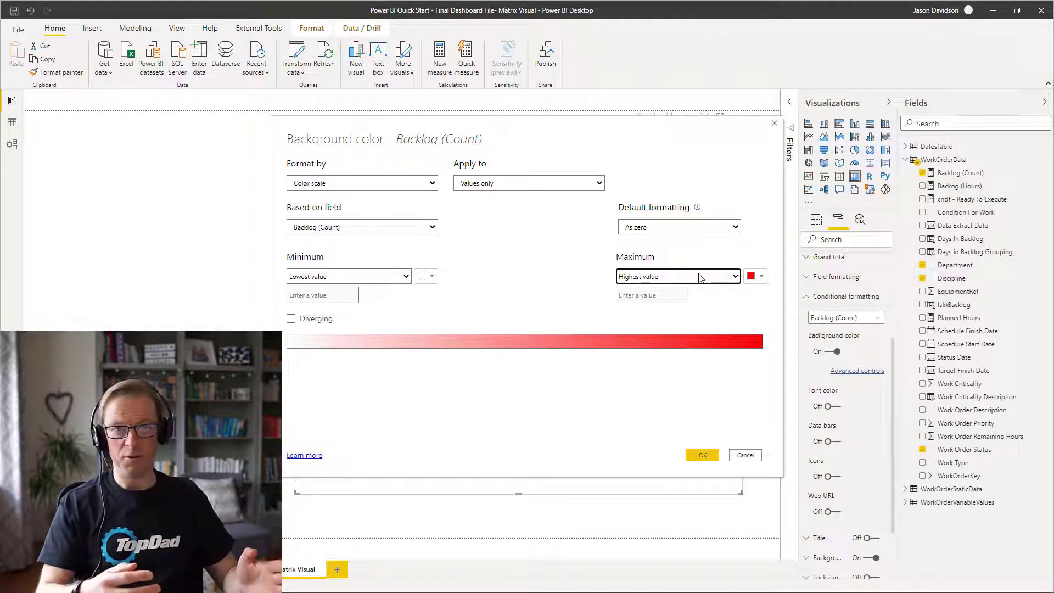
Apply the background color scale to Totals only, with a custom minimum of 0 and a maximum of 250.
click(554, 184)
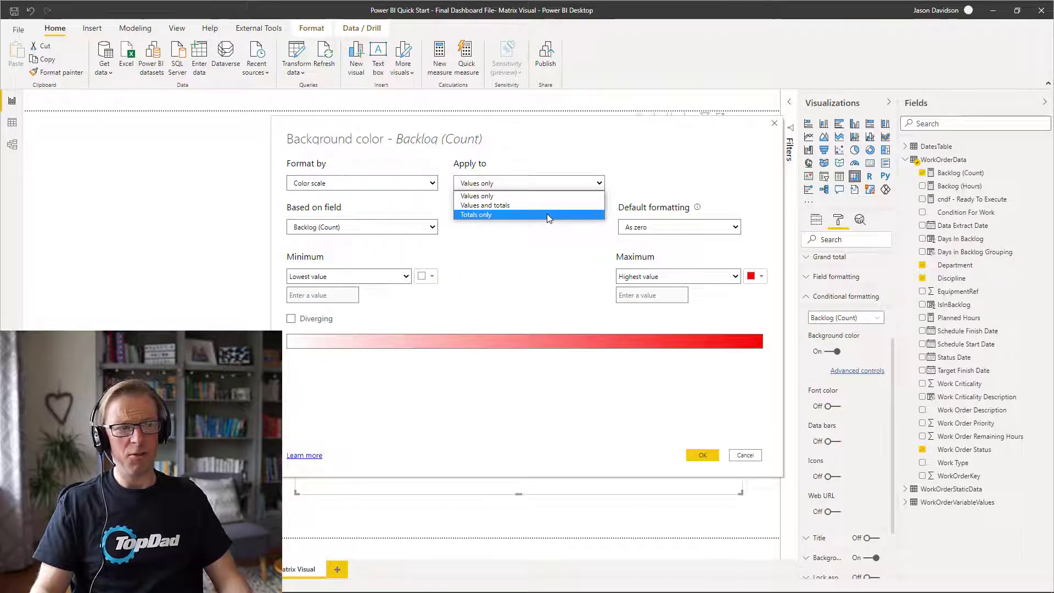
click(547, 215)
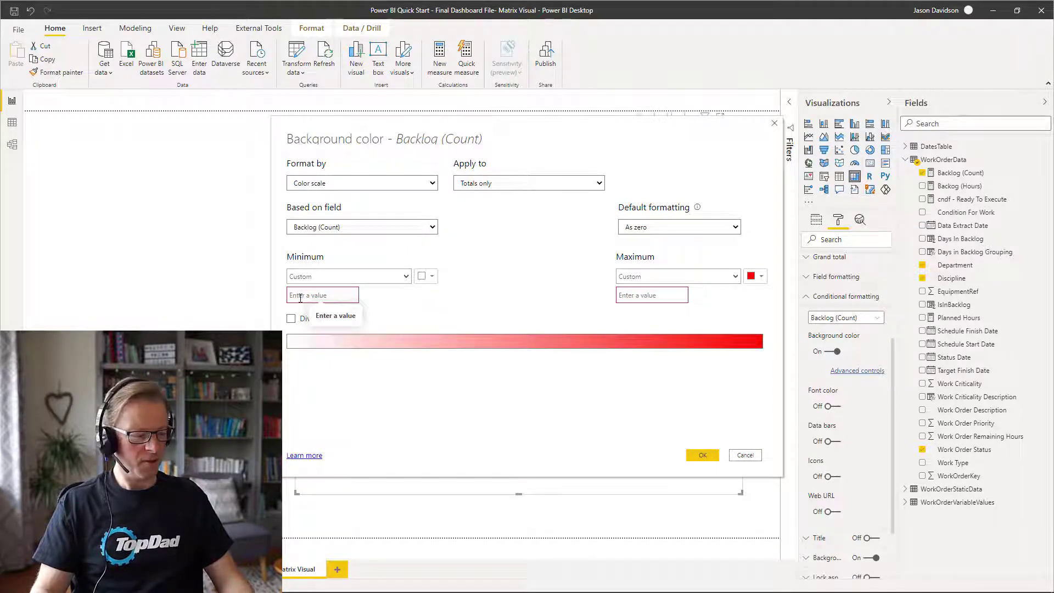
click(304, 296)
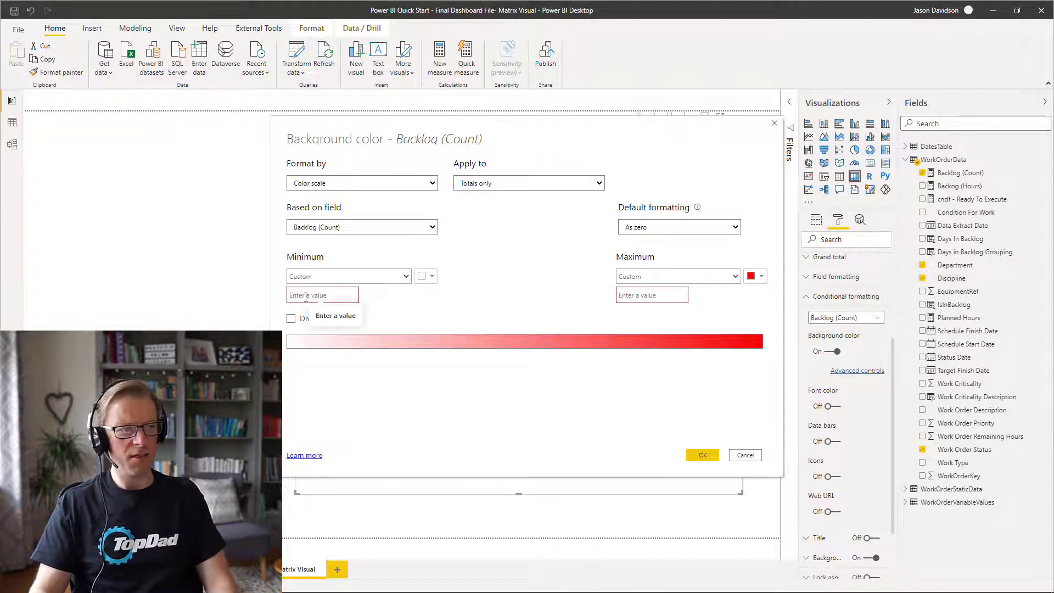
text(0)
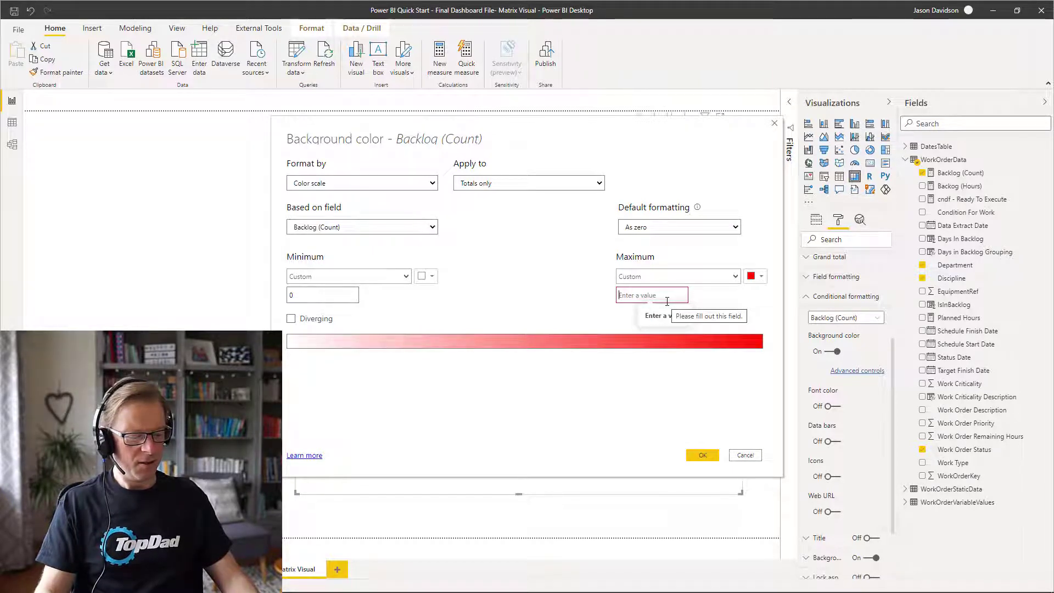
text(250)
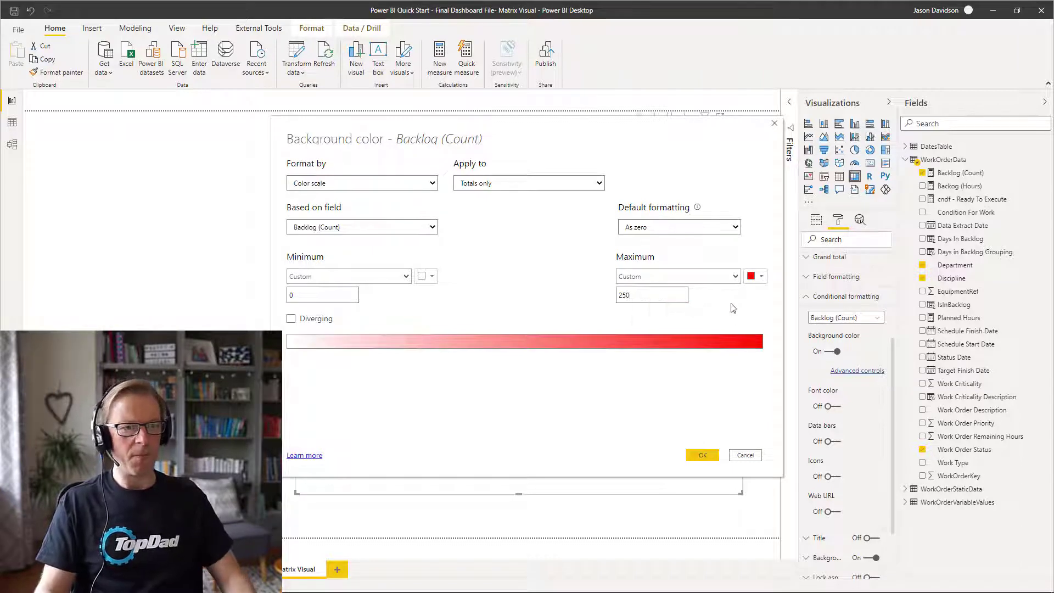
click(703, 455)
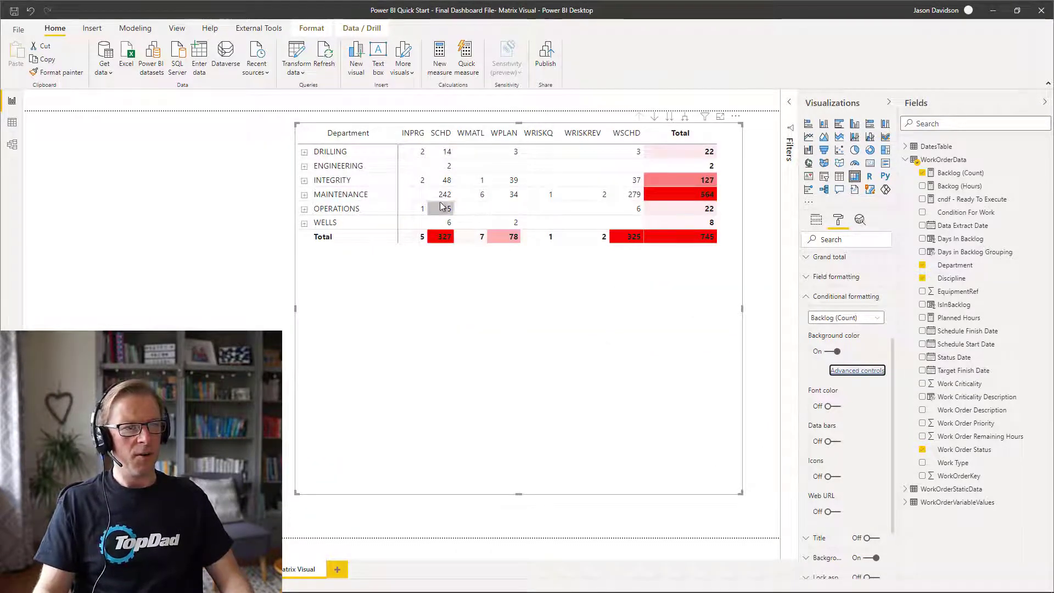
Expand the MAINTENANCE department to examine the shading of its totals, collapse it again, and close the conditional formatting settings.
click(305, 195)
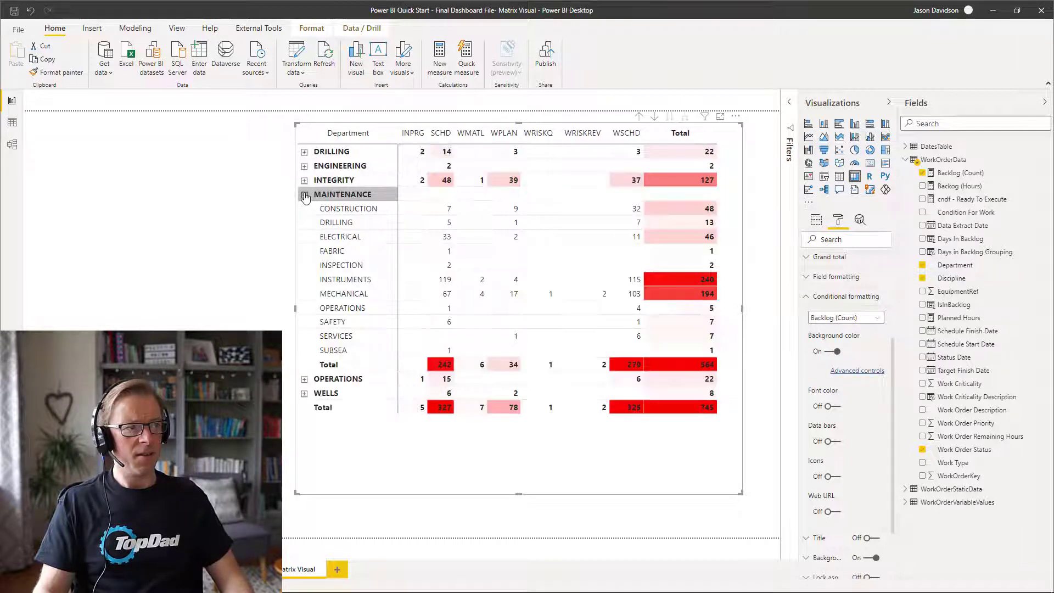
click(304, 195)
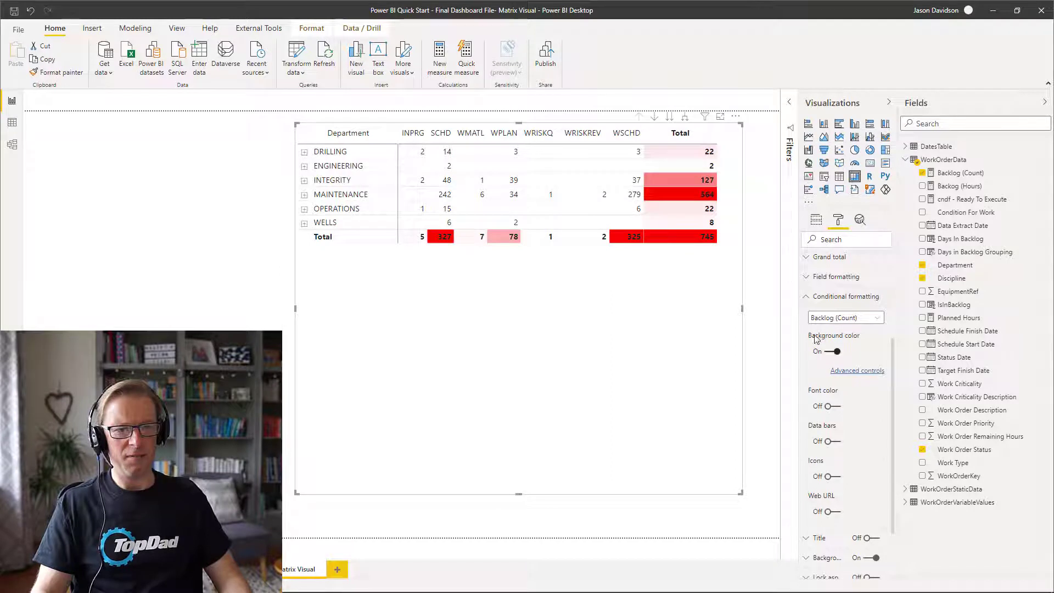
click(808, 299)
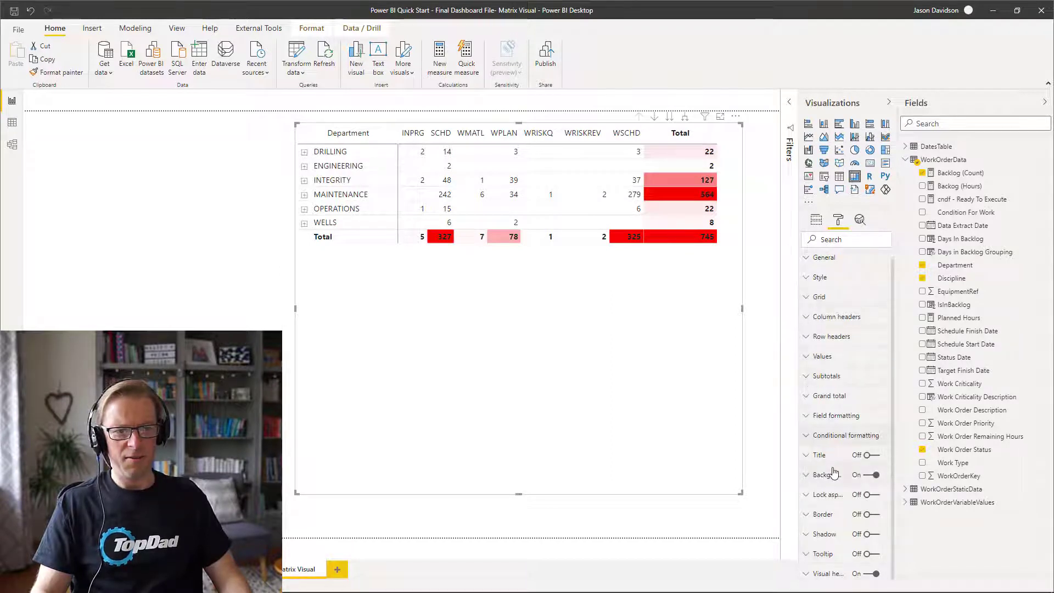